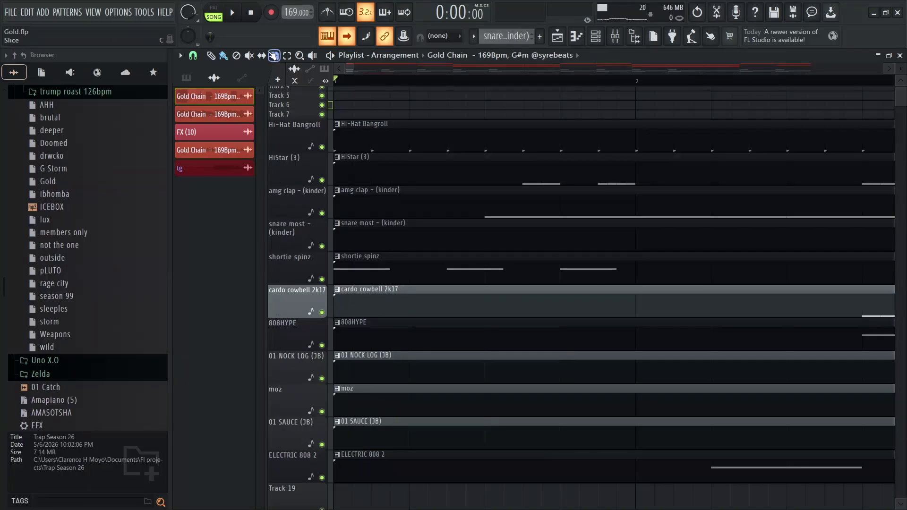
Play the song from the start, stop playback, and look over the full playlist arrangement.
key(space)
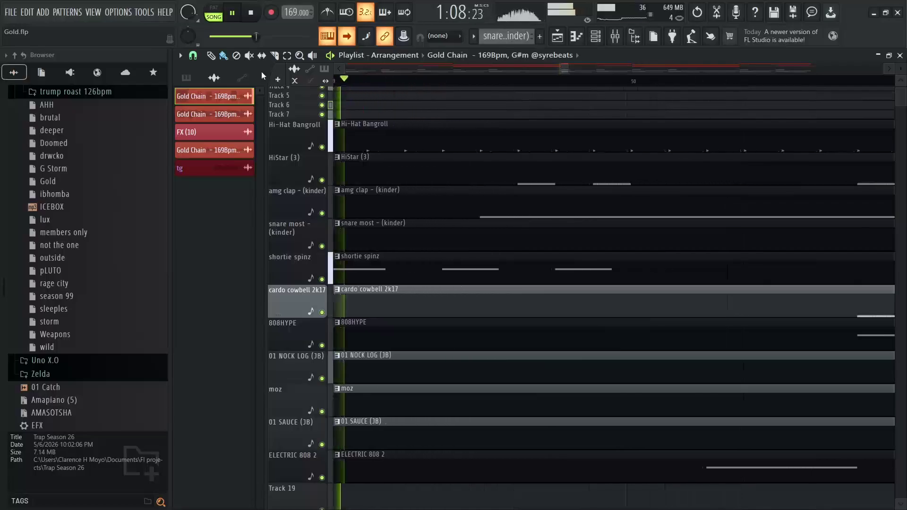
key(space)
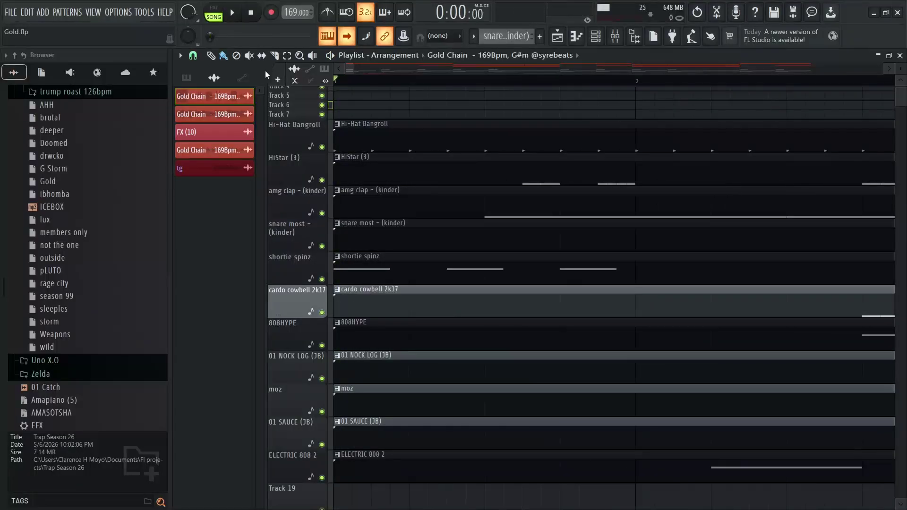
scroll(547, 88, down, 2)
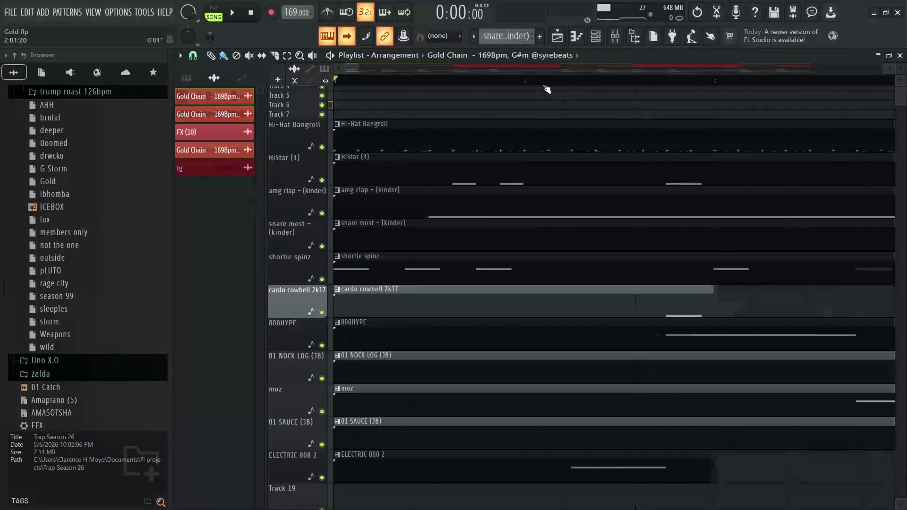
scroll(547, 89, down, 4)
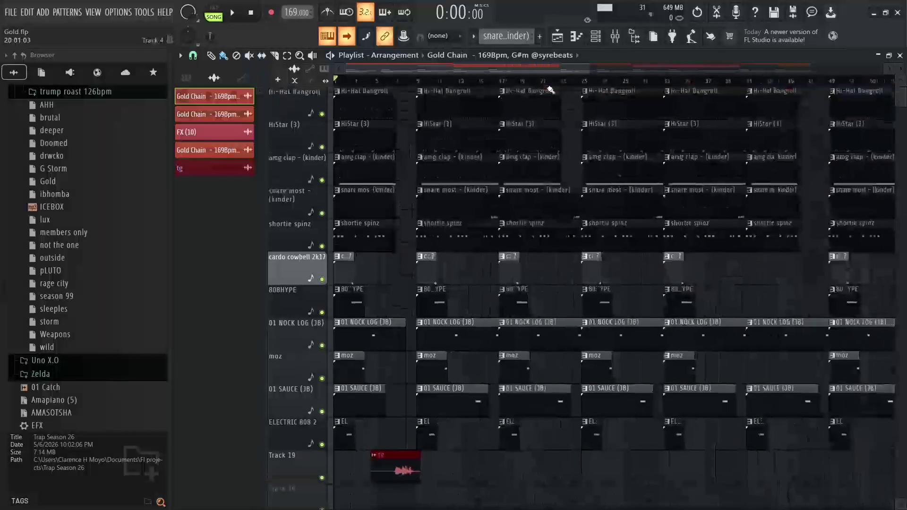
scroll(551, 90, down, 3)
scroll(430, 385, up, 3)
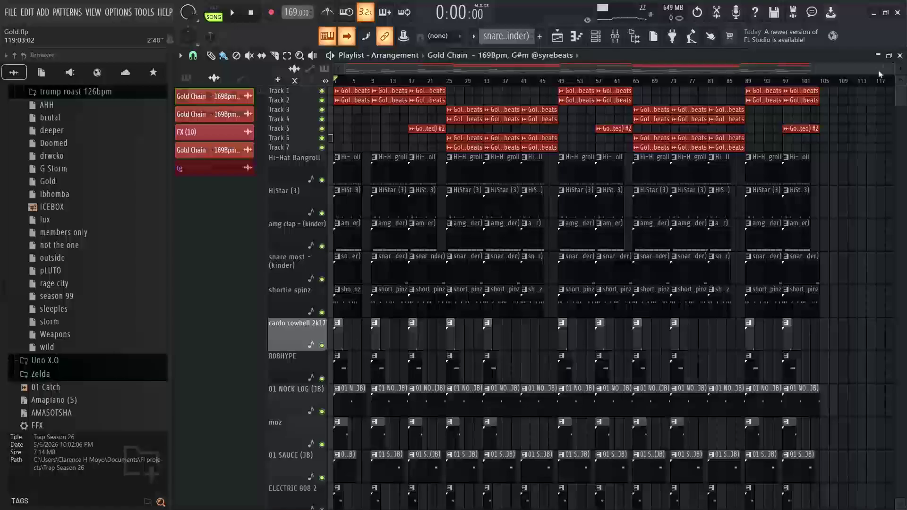
drag(879, 70, 458, 71)
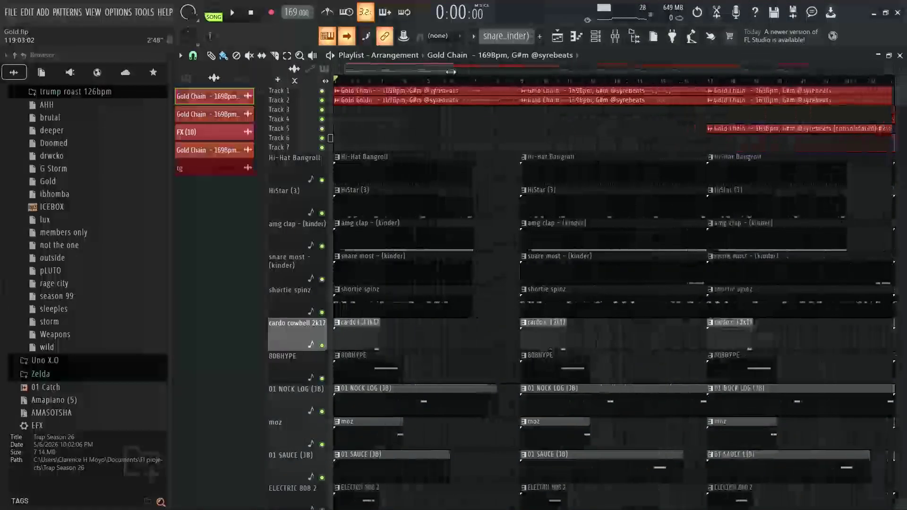
scroll(418, 197, down, 5)
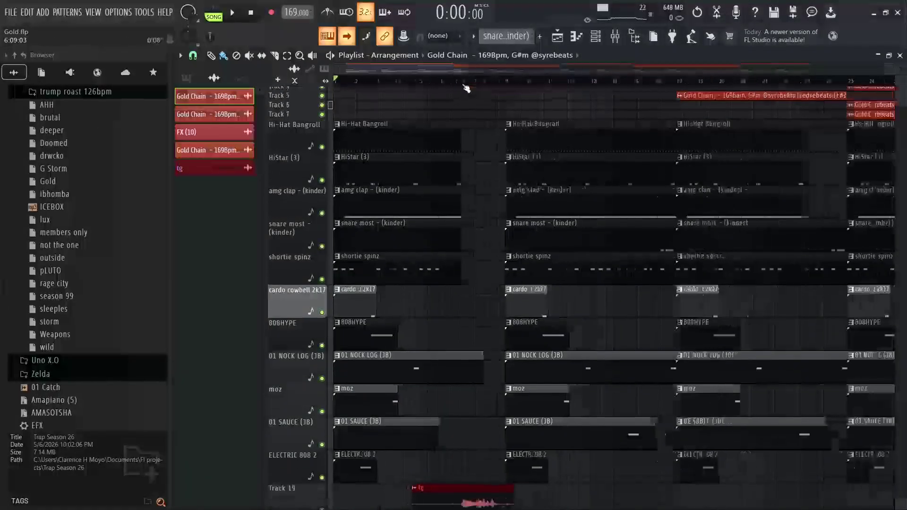
scroll(416, 208, up, 2)
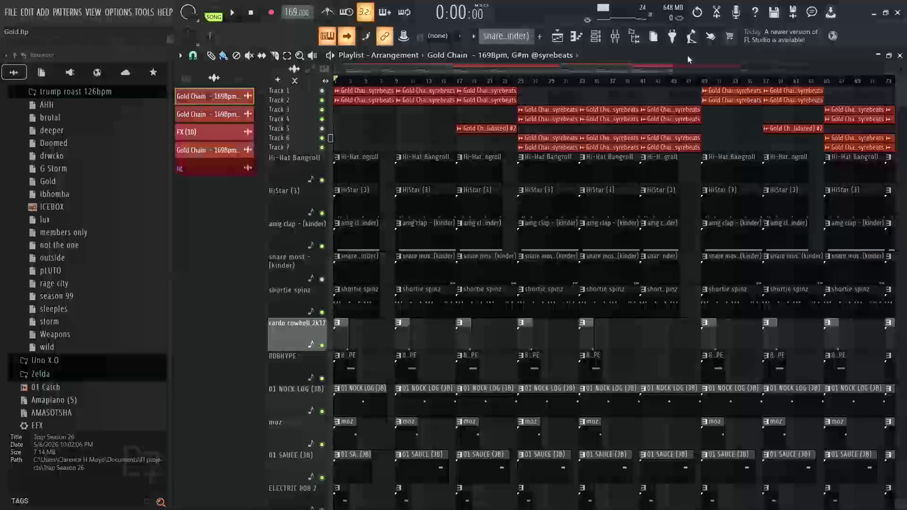
drag(668, 67, 542, 63)
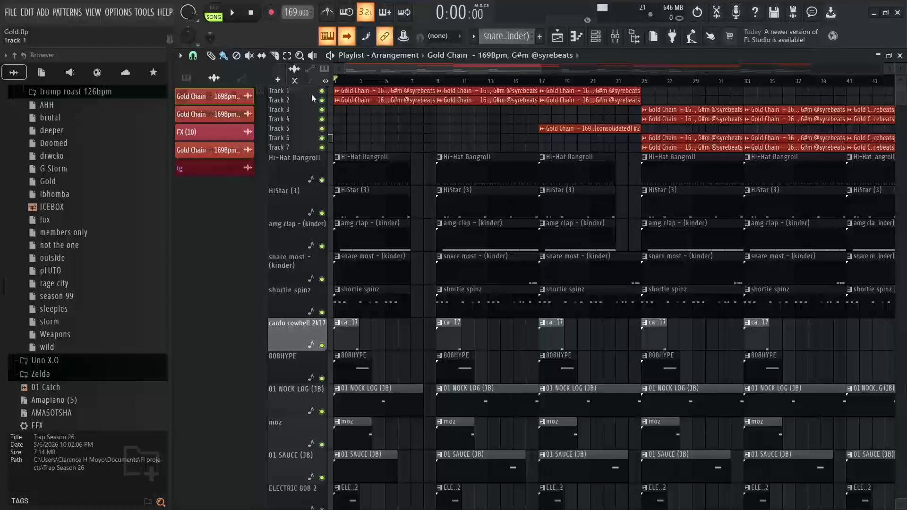
Expand the collapsed Tracks 1, 2 and 3, and insert an empty track above the first one.
drag(313, 98, 310, 129)
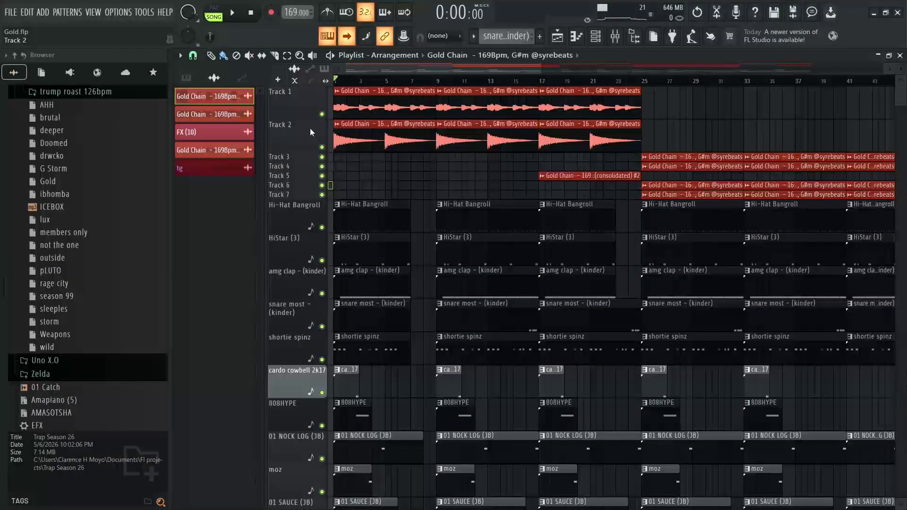
drag(308, 162, 310, 164)
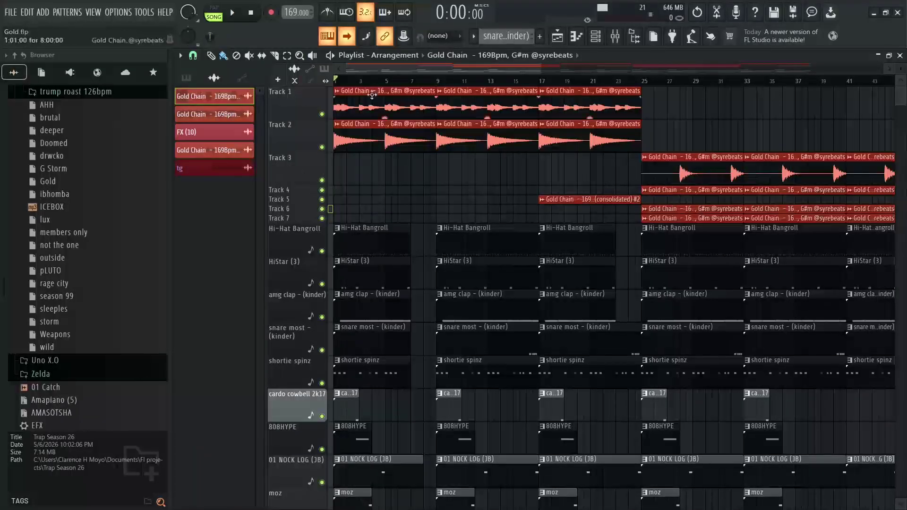
right_click(314, 104)
click(348, 311)
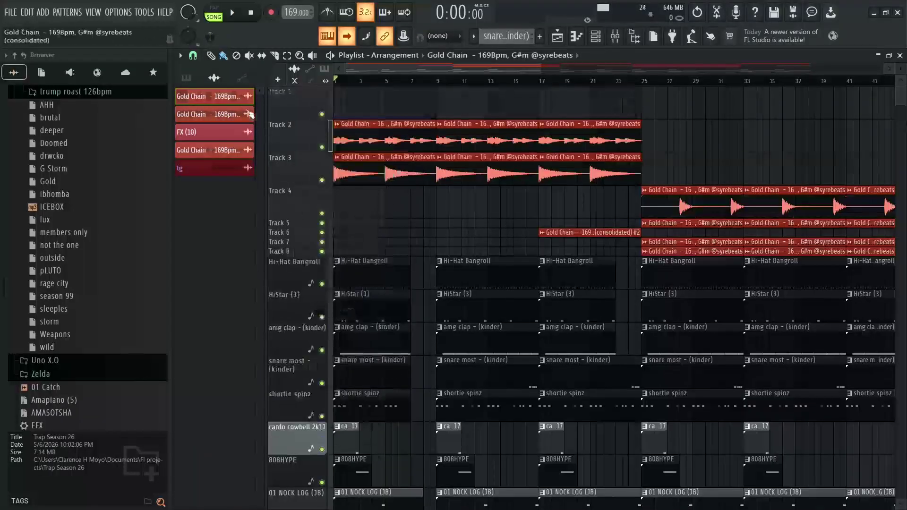
drag(253, 97, 399, 104)
right_click(406, 113)
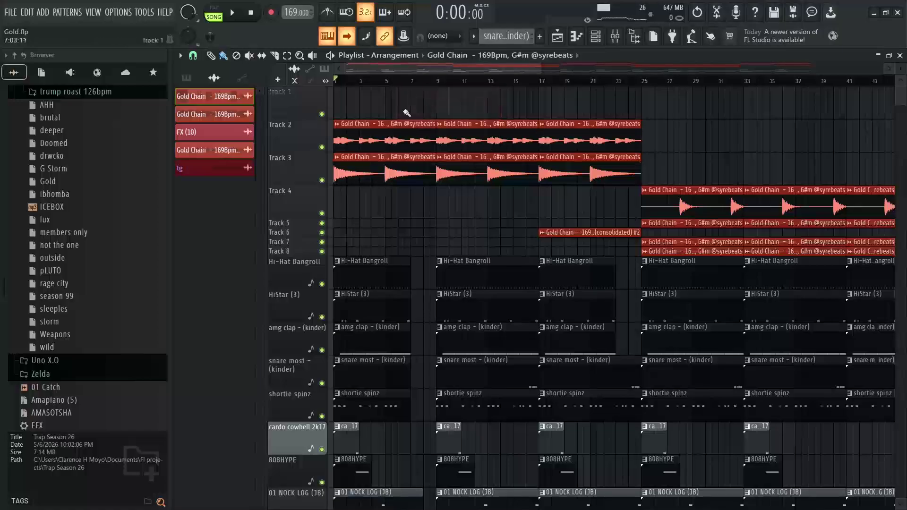
drag(213, 150, 388, 105)
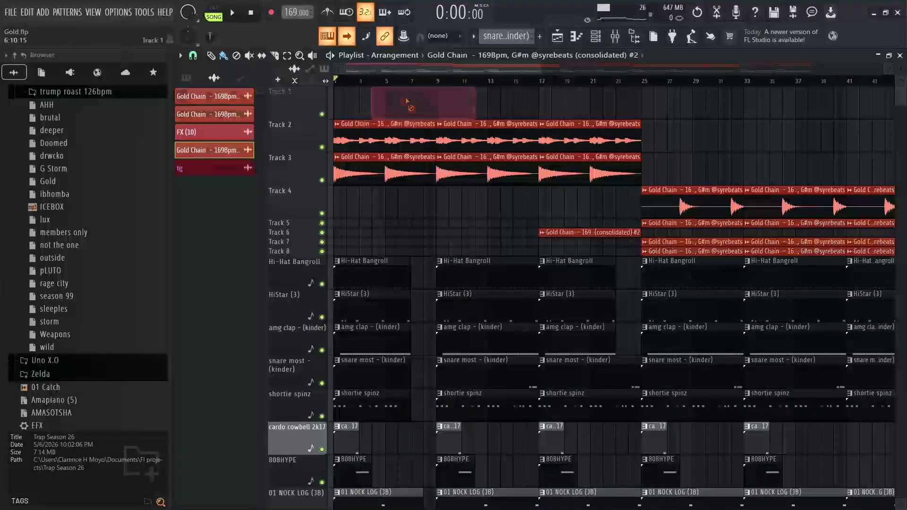
right_click(388, 109)
Place the Gold Chain 169Bpm sample at the start of empty Track 1 and extend the clip to show the complete sample.
scroll(402, 91, down, 5)
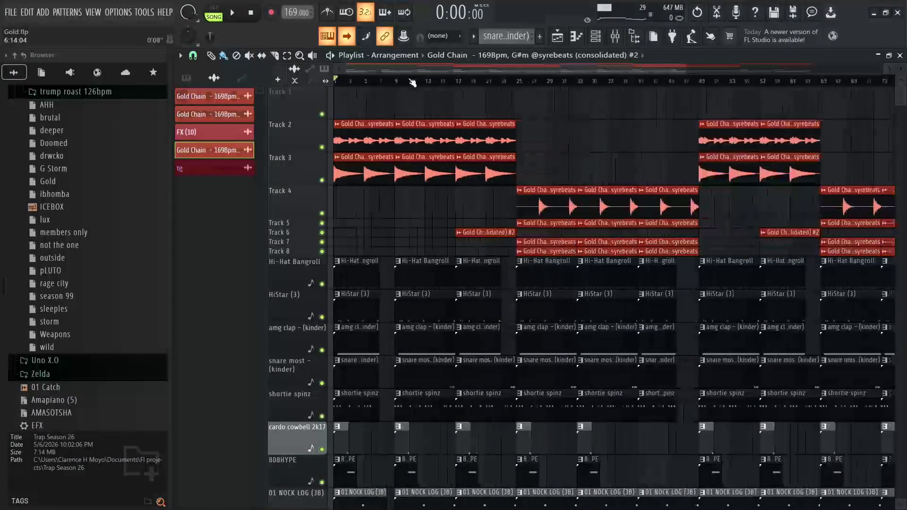
click(353, 108)
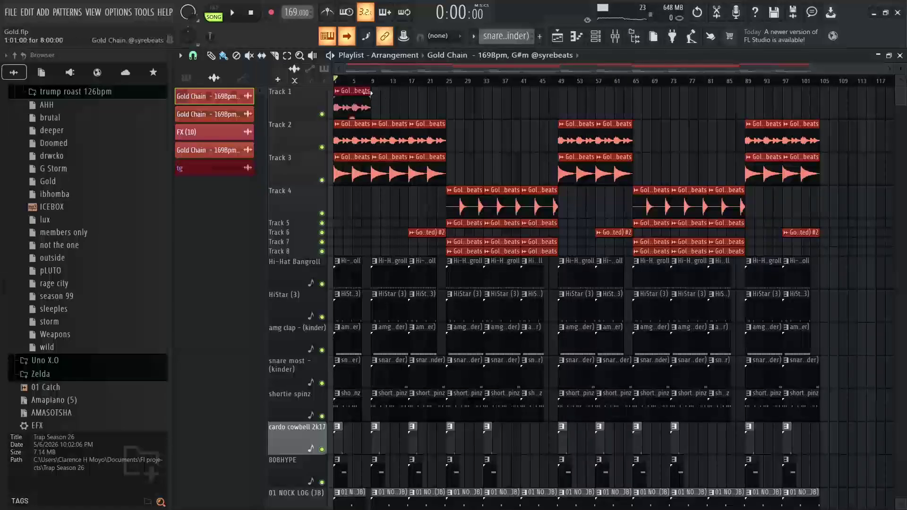
drag(373, 90, 896, 91)
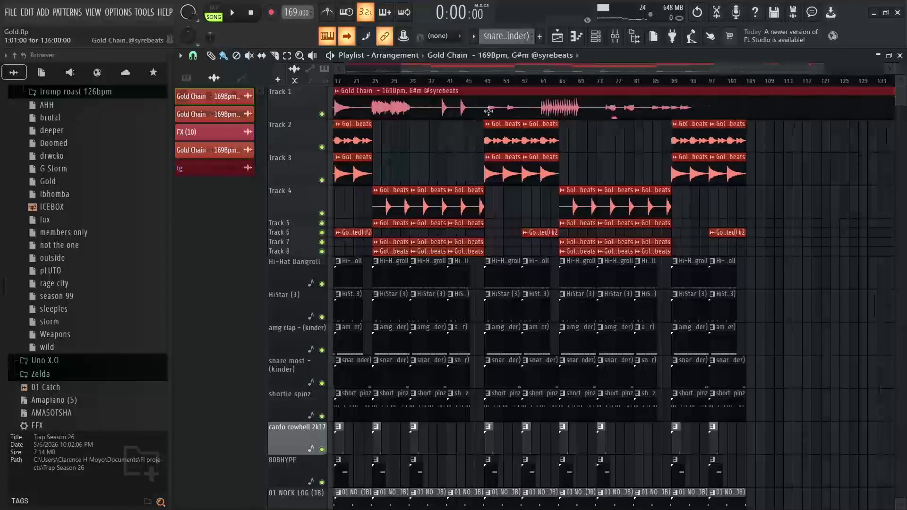
drag(532, 98, 654, 98)
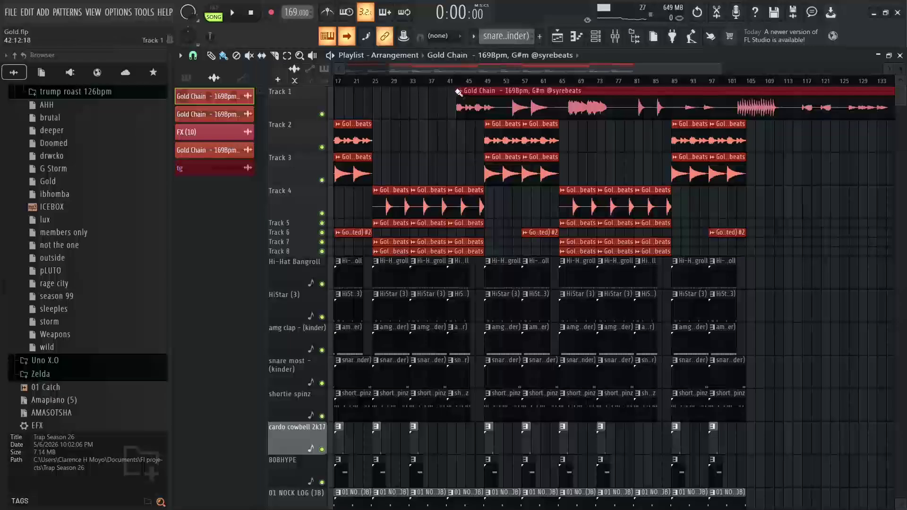
drag(458, 93, 355, 102)
Solo Track 1 to audition the complete Gold Chain sample, and remove its clip from the track.
ctrl+click(322, 114)
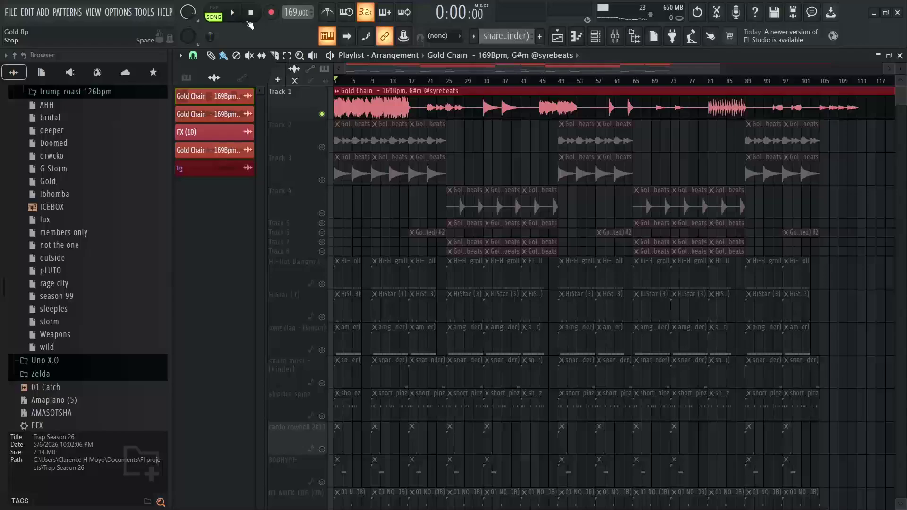
click(232, 12)
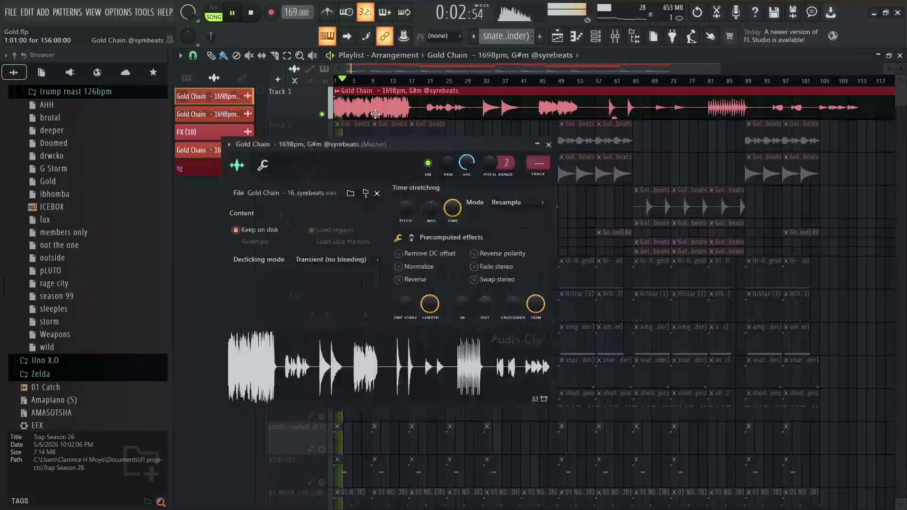
double_click(388, 178)
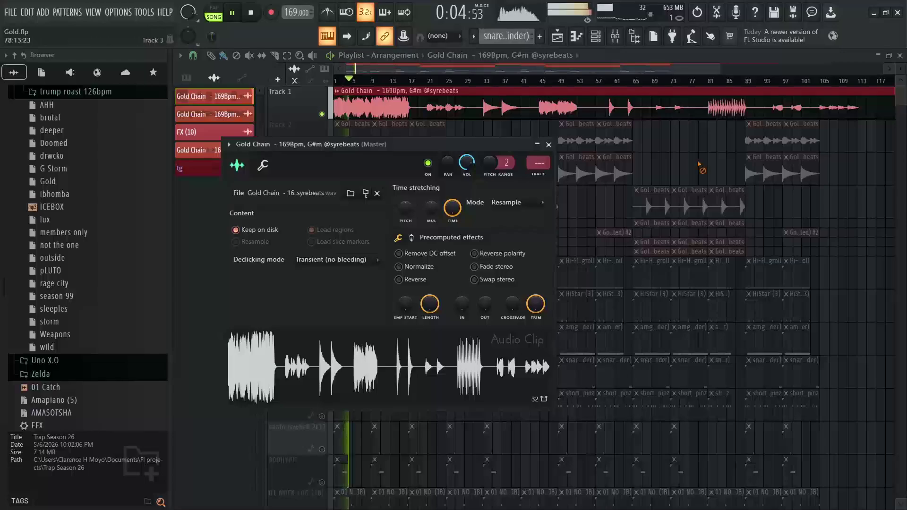
key(Escape)
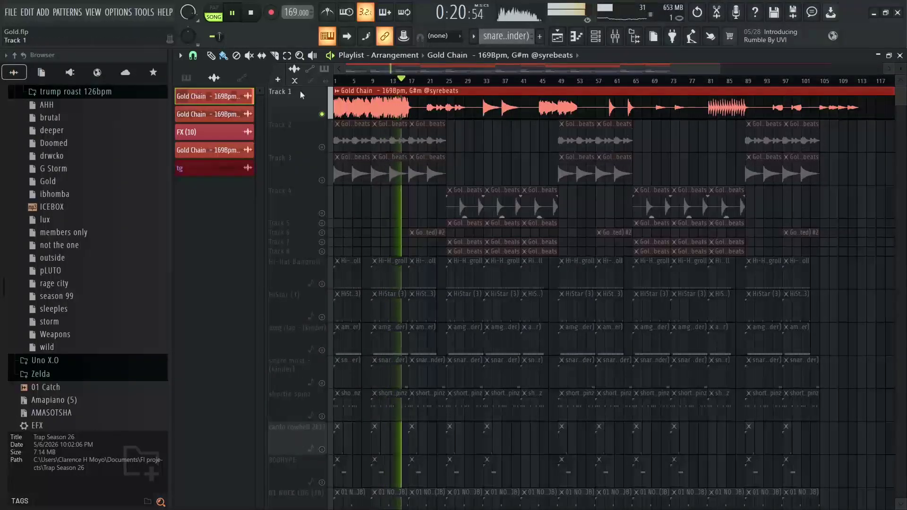
click(253, 14)
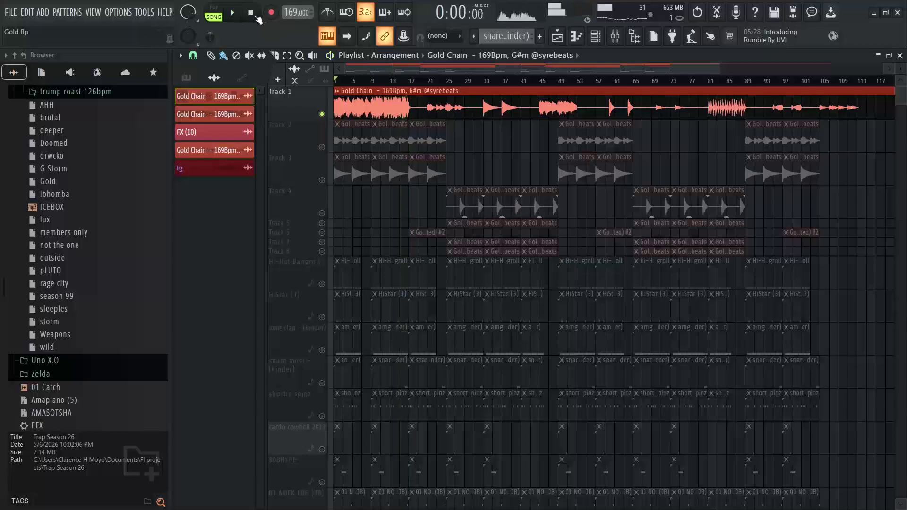
right_click(415, 105)
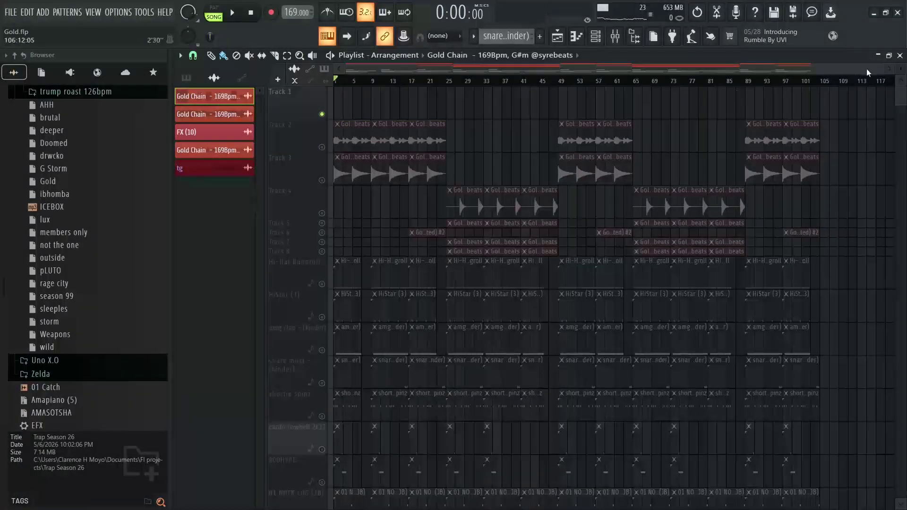
Examine the sample settings of the first Gold Chain clip on Track 2.
scroll(396, 137, up, 4)
double_click(396, 137)
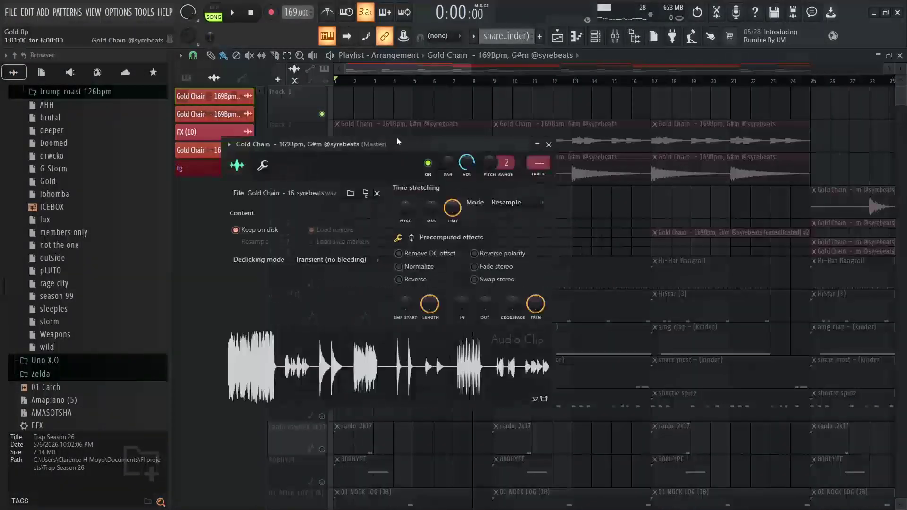
click(396, 137)
double_click(419, 170)
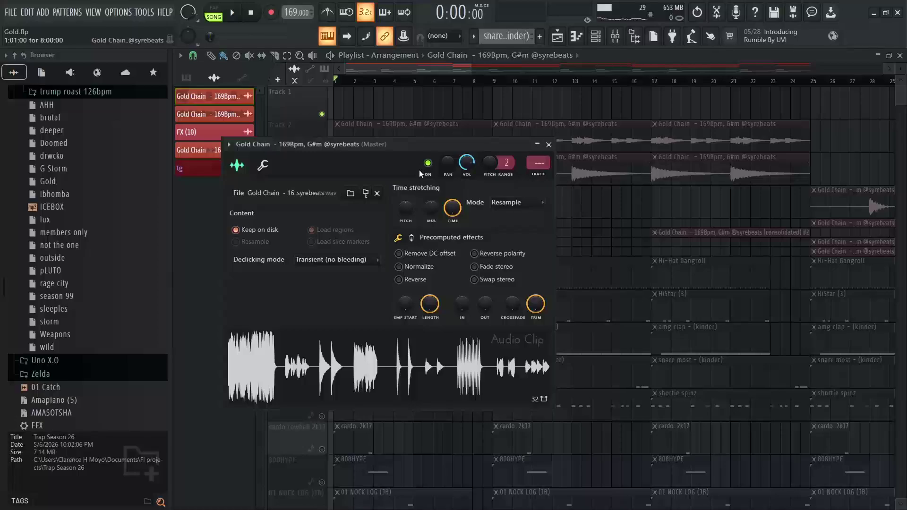
click(436, 111)
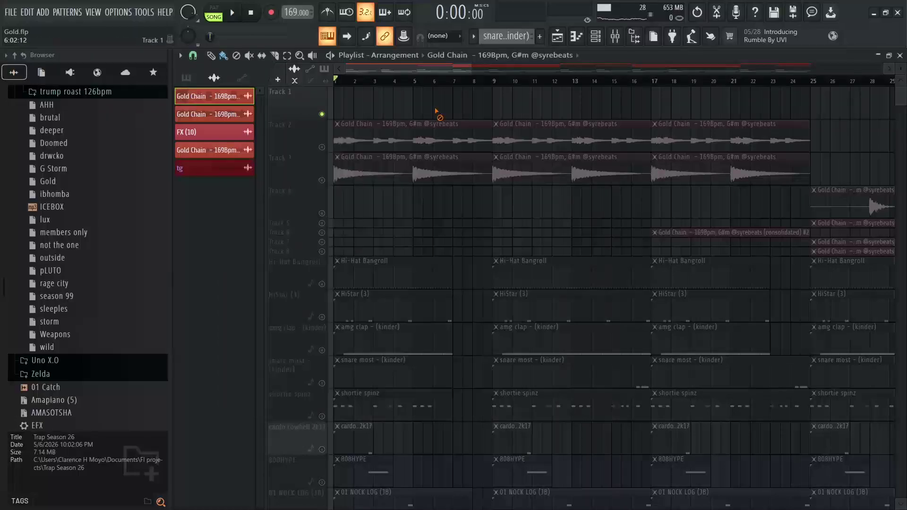
double_click(824, 209)
click(510, 108)
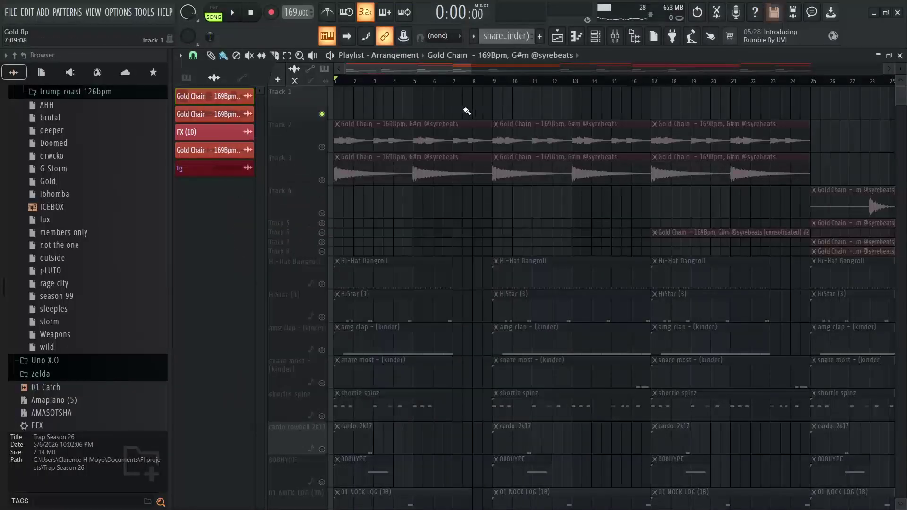
double_click(372, 132)
click(373, 120)
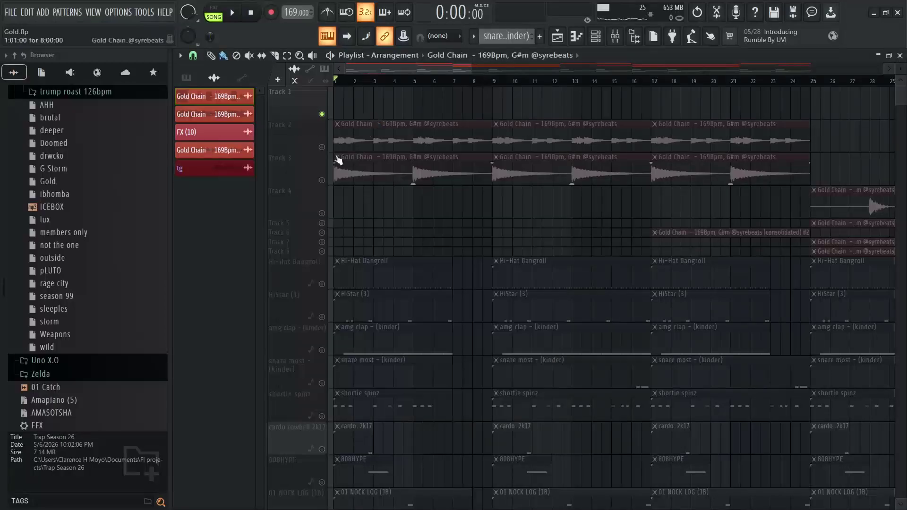
Solo Track 2, play its sample slices from the start, and stop playback.
click(322, 147)
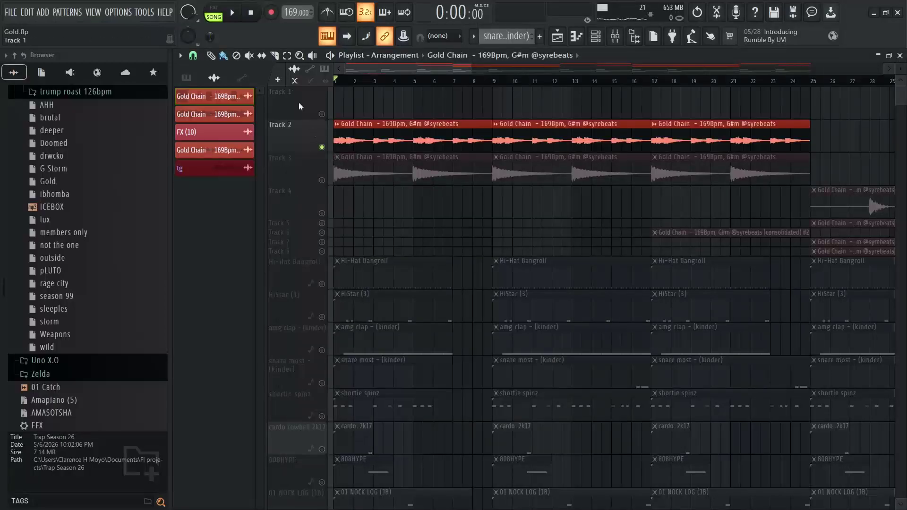
key(space)
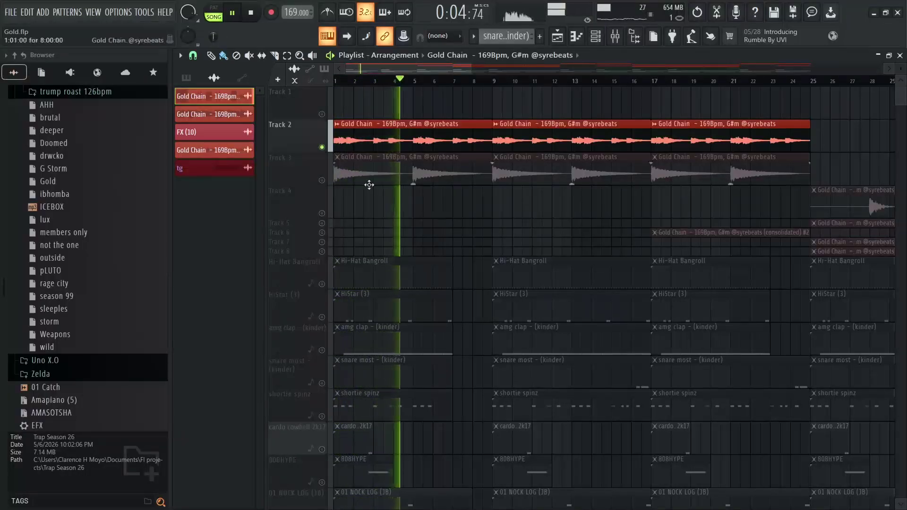
click(251, 14)
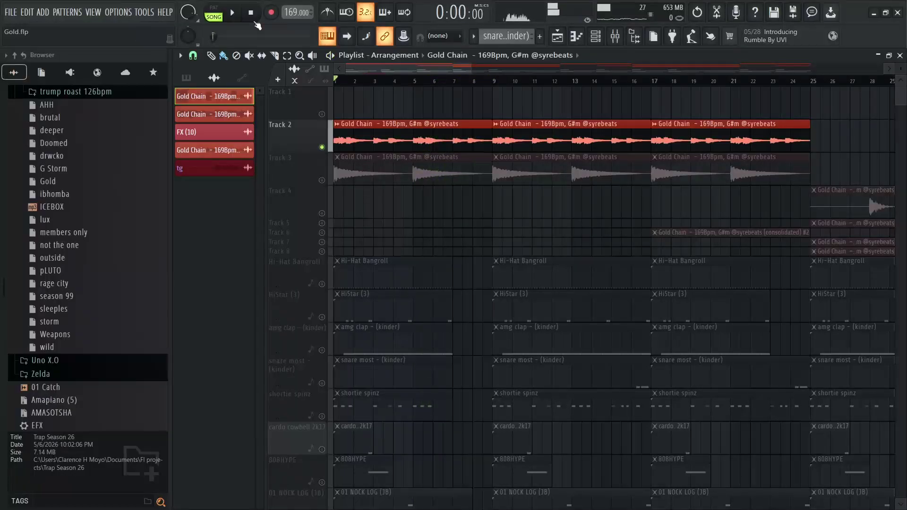
Solo Track 3 and listen to its sample slices from the start of the song.
right_click(323, 181)
key(space)
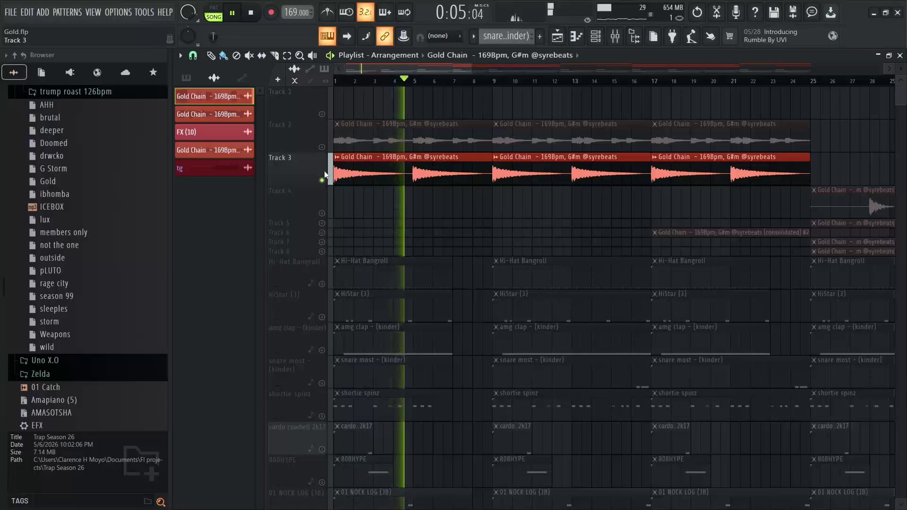
key(space)
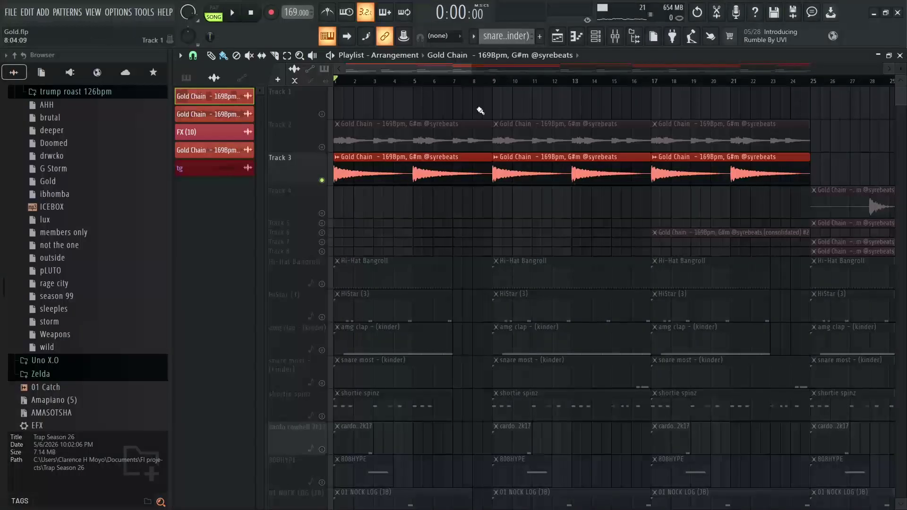
scroll(512, 83, down, 5)
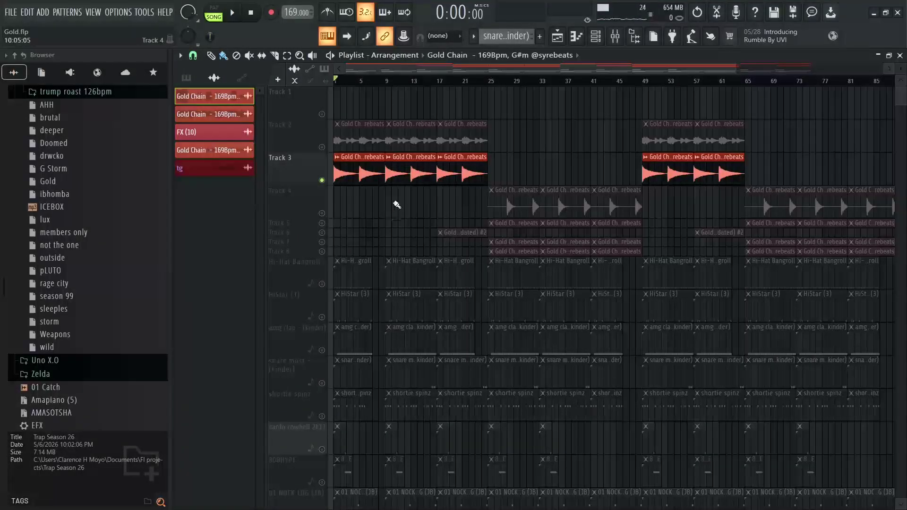
Unmute Tracks 2 and 6 alongside Track 3 to audition them together from the song start, and save the project.
click(322, 232)
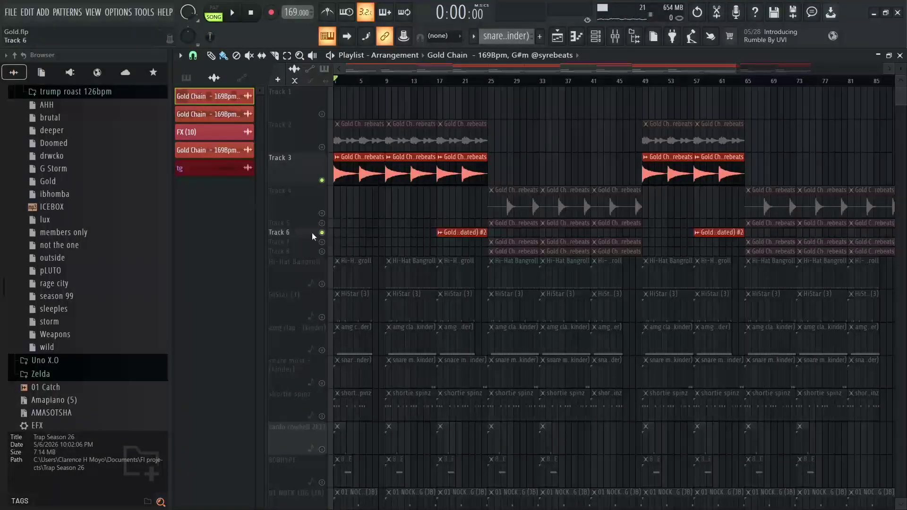
scroll(312, 235, up, 3)
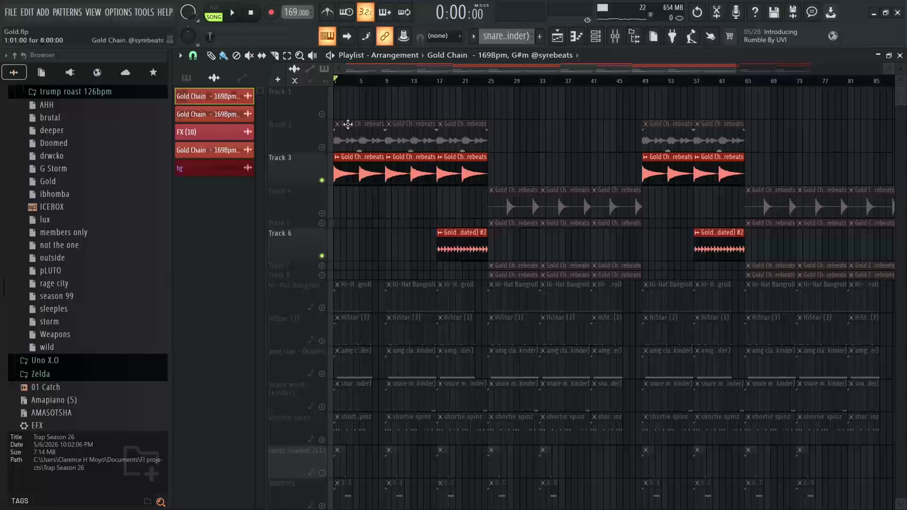
click(322, 147)
key(space)
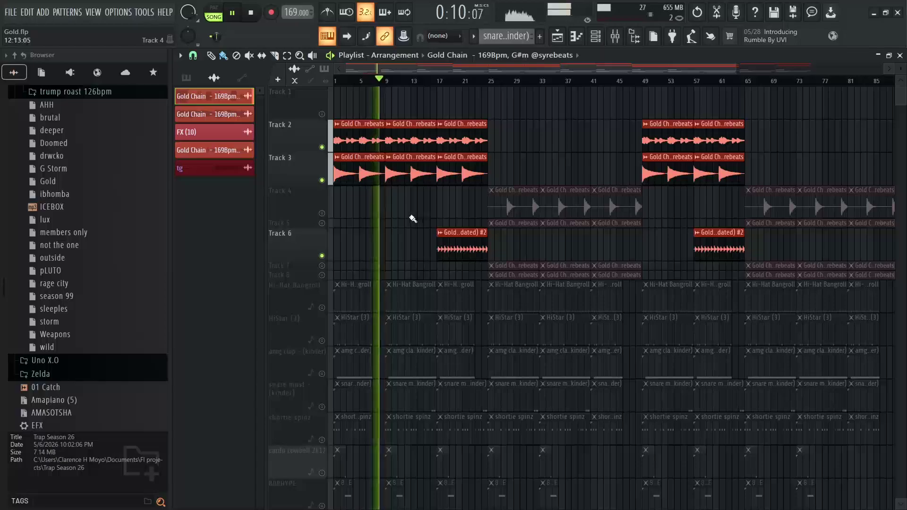
key(space)
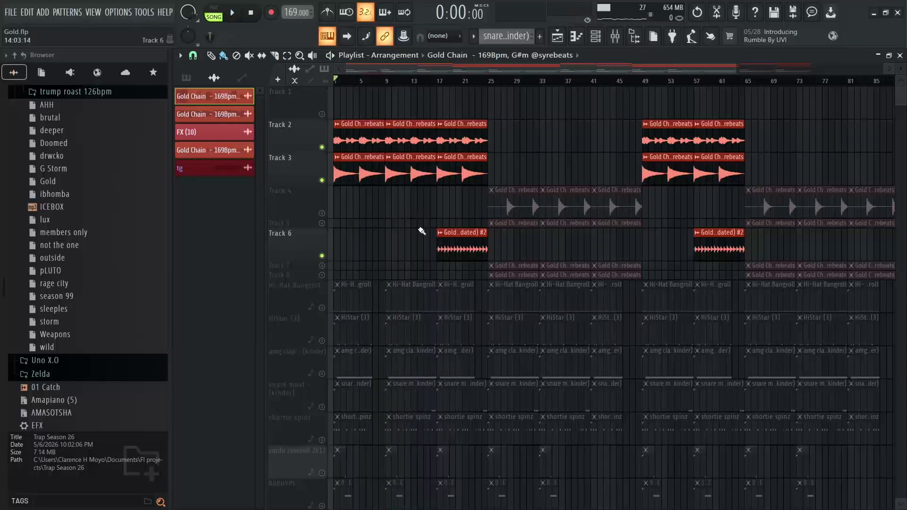
key(ctrl+s)
Solo Track 6 and audition its consolidated Gold Chain clip from bar 17.
click(440, 82)
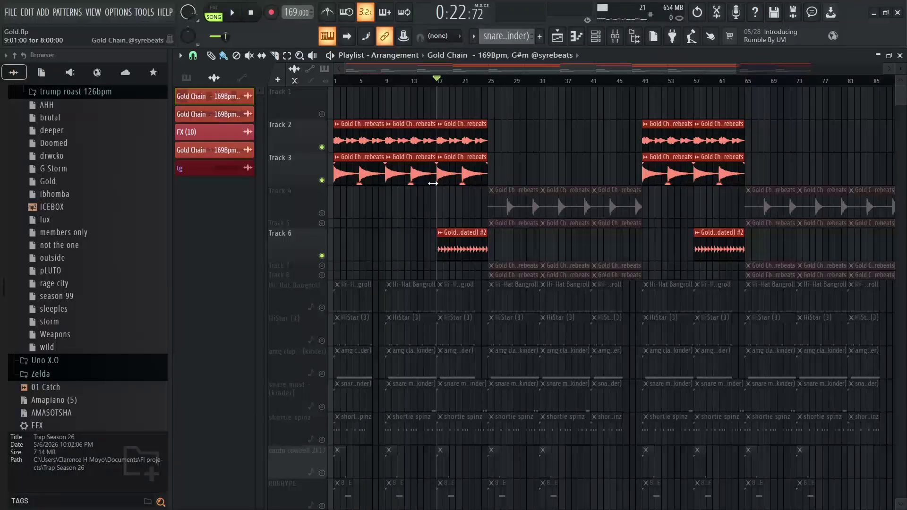
right_click(323, 256)
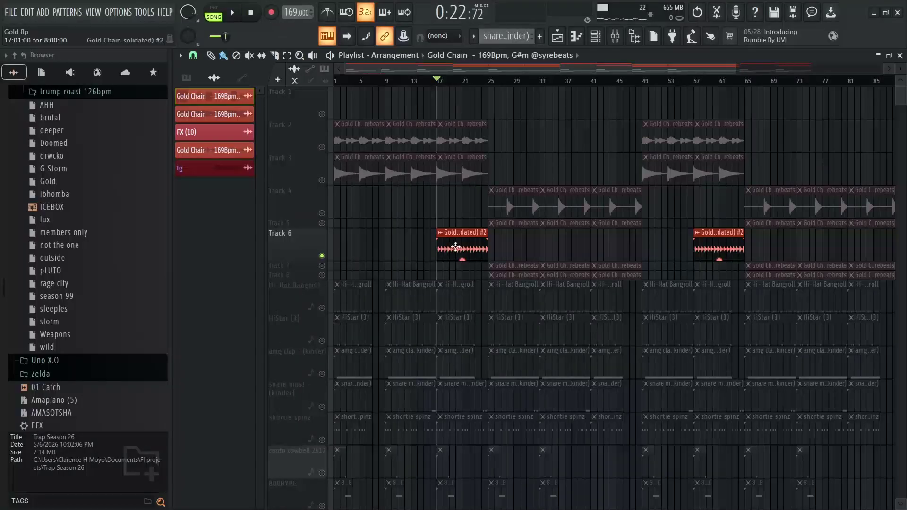
key(space)
key(space)
key(space)
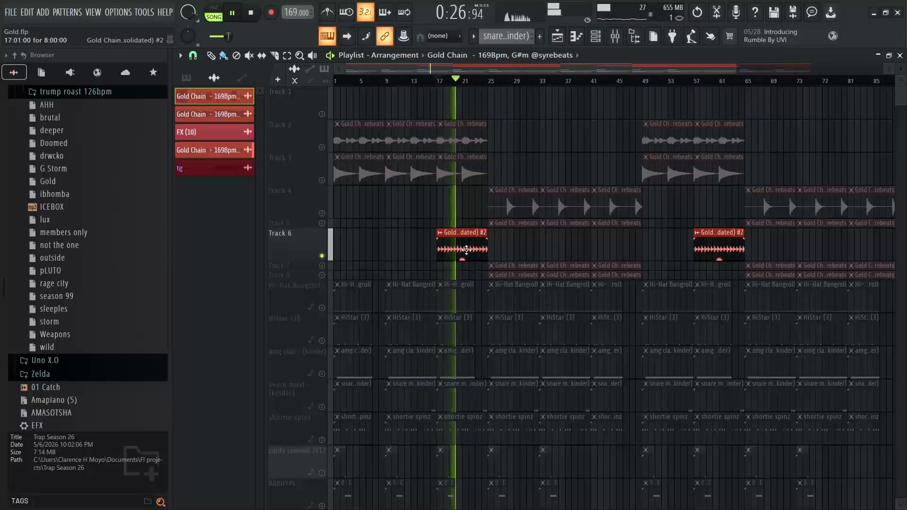
key(space)
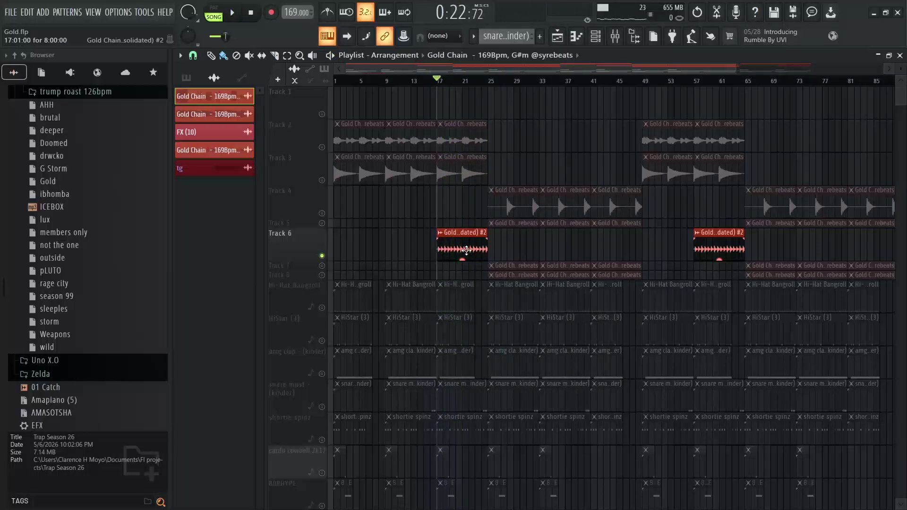
Audition the Track 6 clip with its sample channel routed to Master, and restore the routing to Insert 1.
double_click(460, 244)
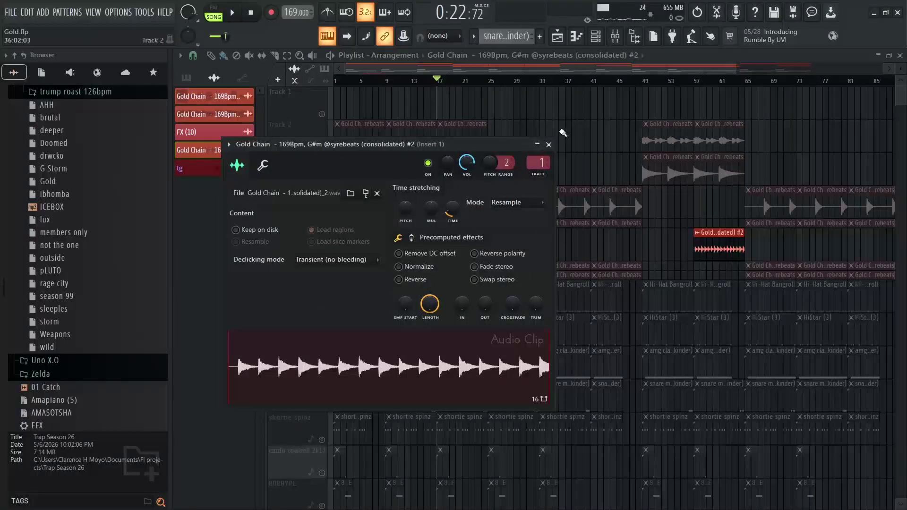
key(space)
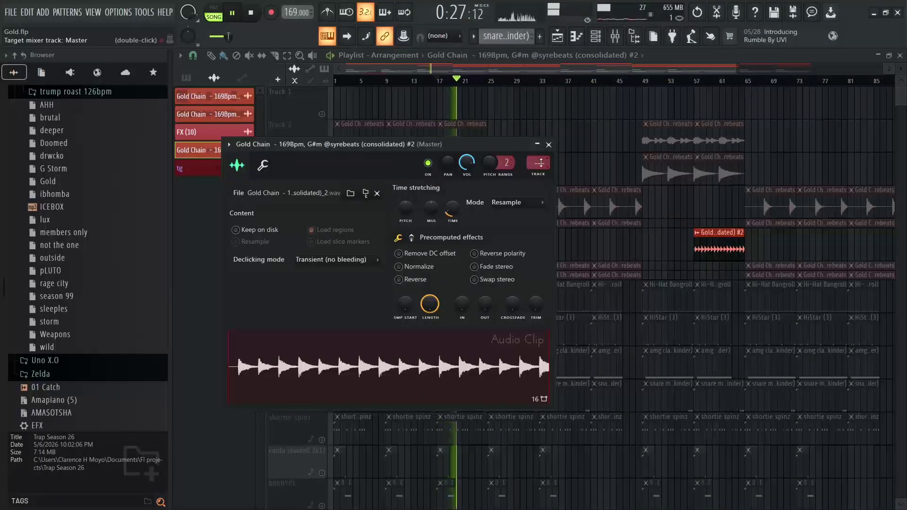
key(space)
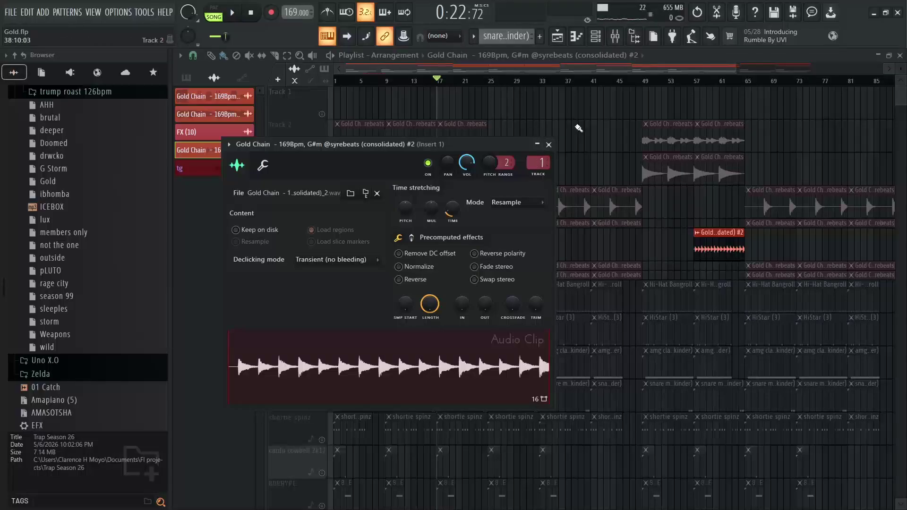
key(Escape)
Examine the slot 4 HalfTime effect on mixer Insert 1, and compare playback with the slot 5 and slot 4 effects bypassed in turn.
key(F9)
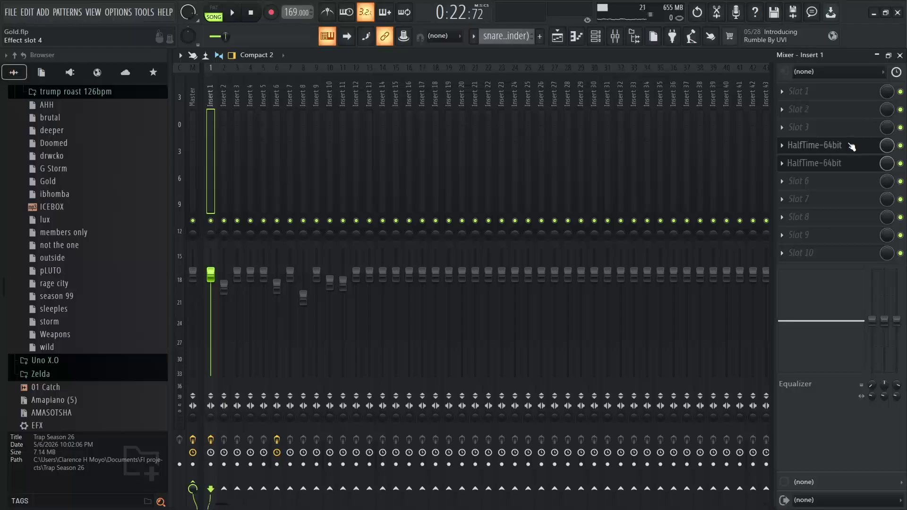
click(849, 148)
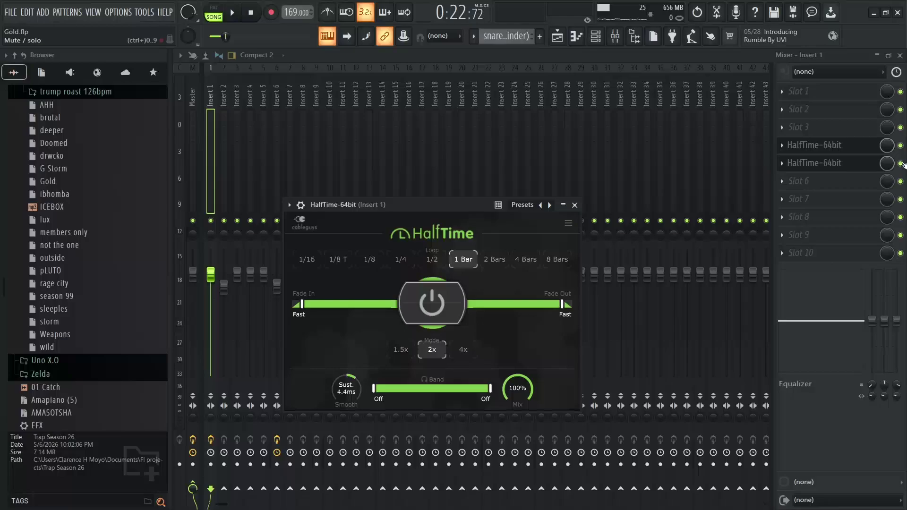
click(901, 164)
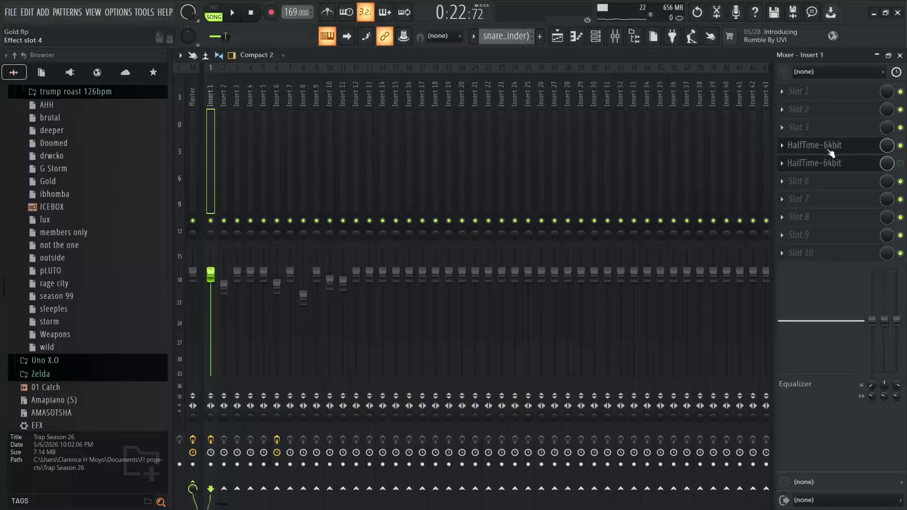
key(space)
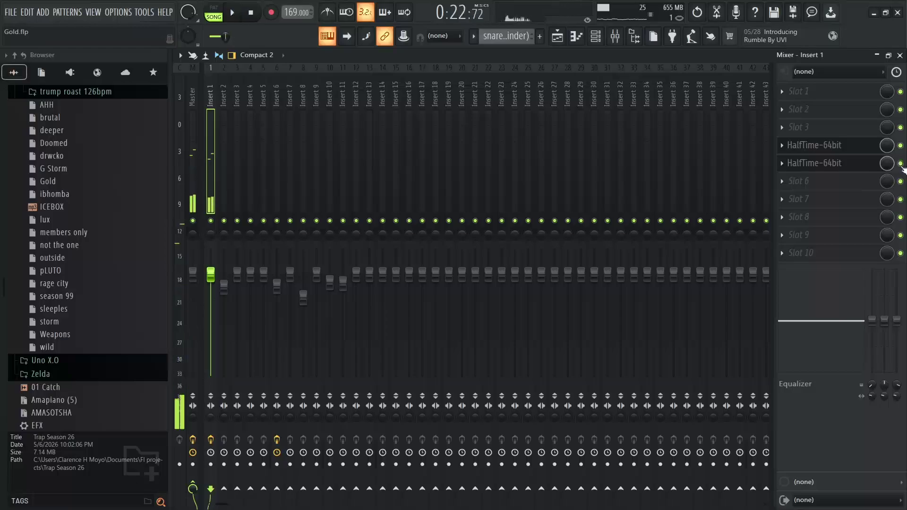
click(901, 164)
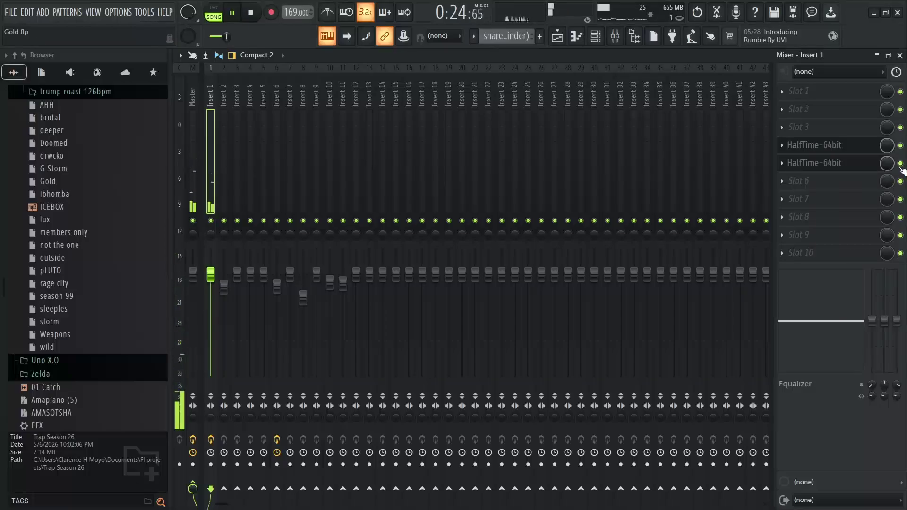
click(901, 164)
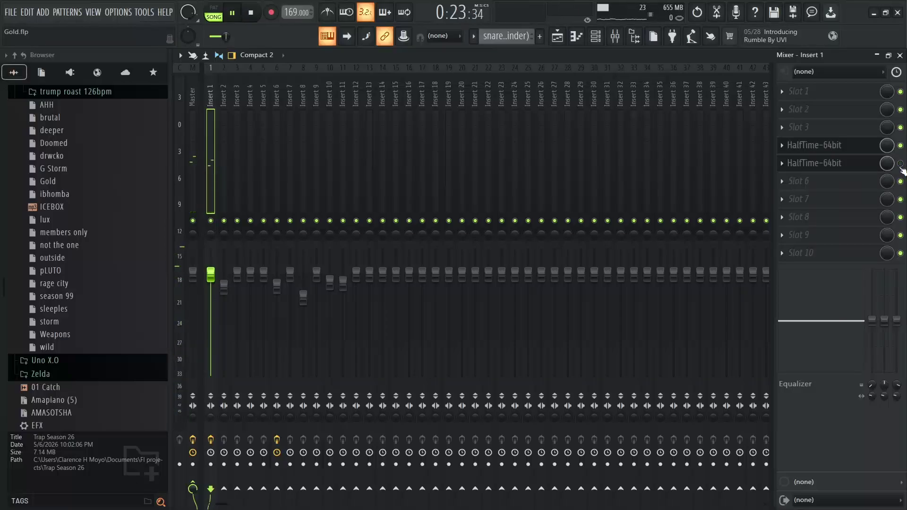
click(900, 164)
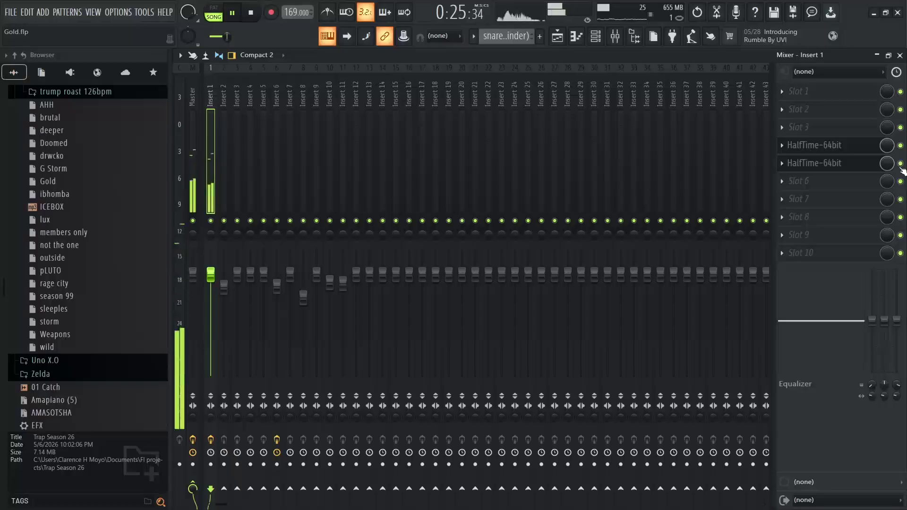
click(901, 145)
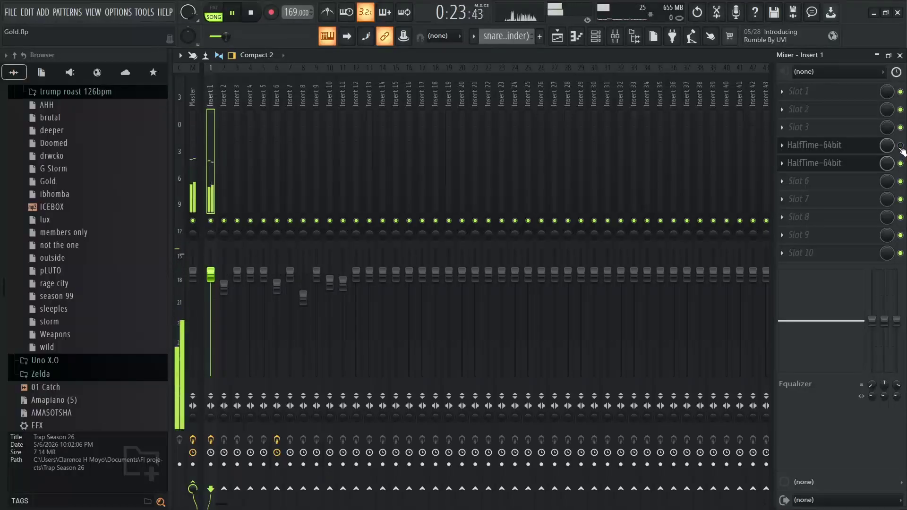
key(space)
Re-enable the slot 4 effect on Insert 1 and move the slot 5 EQ's band 1 high-pass to a slightly lower frequency.
click(863, 169)
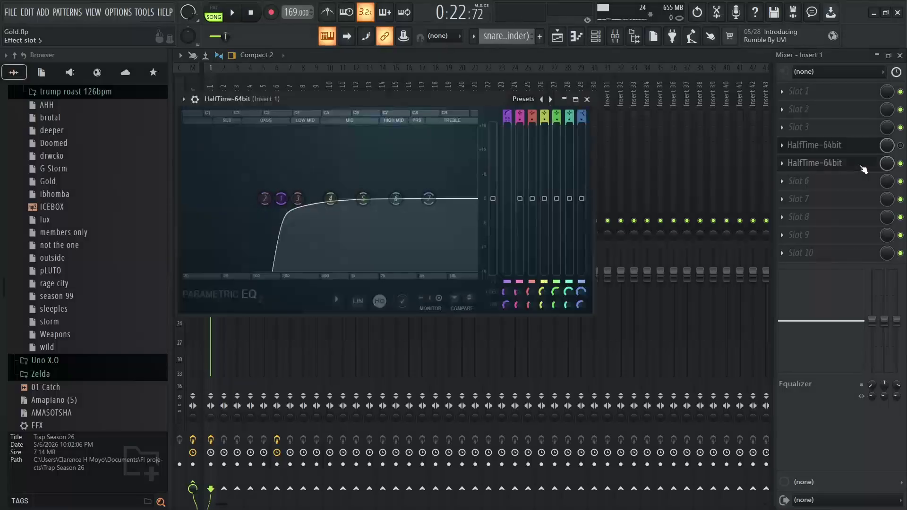
key(ctrl+s)
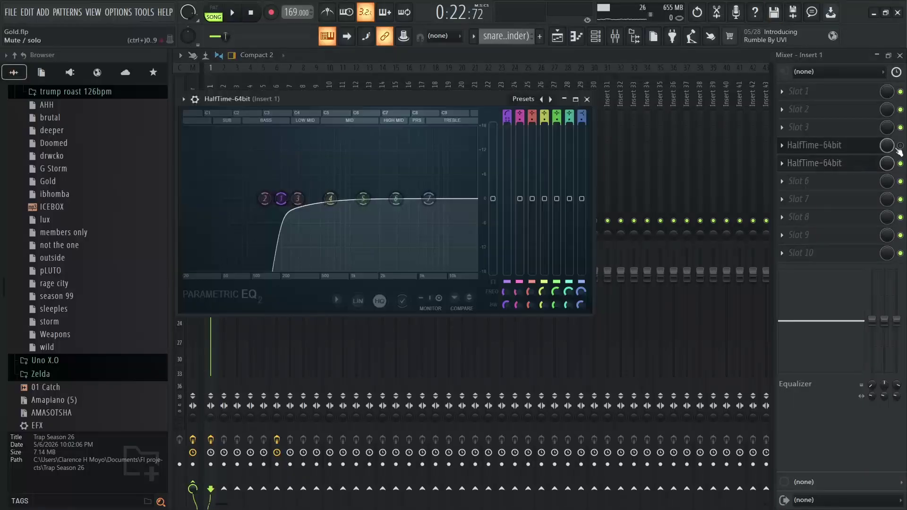
click(865, 171)
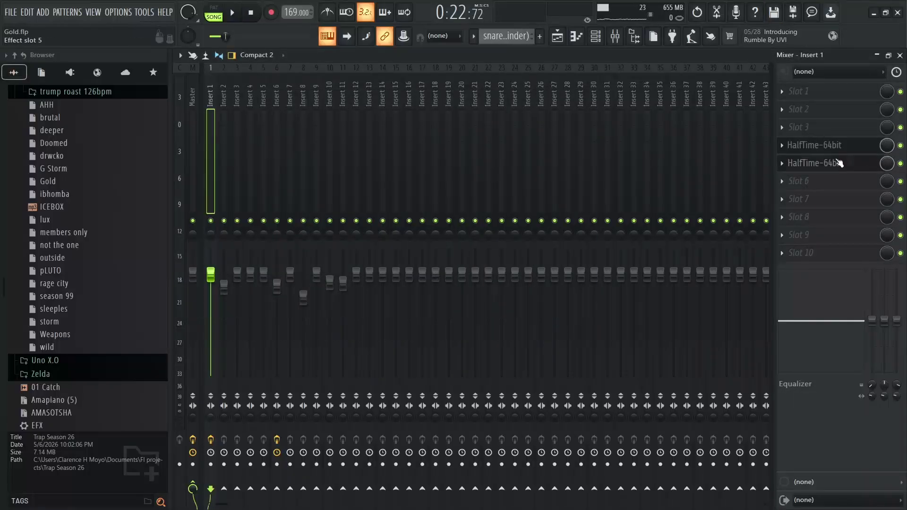
click(839, 163)
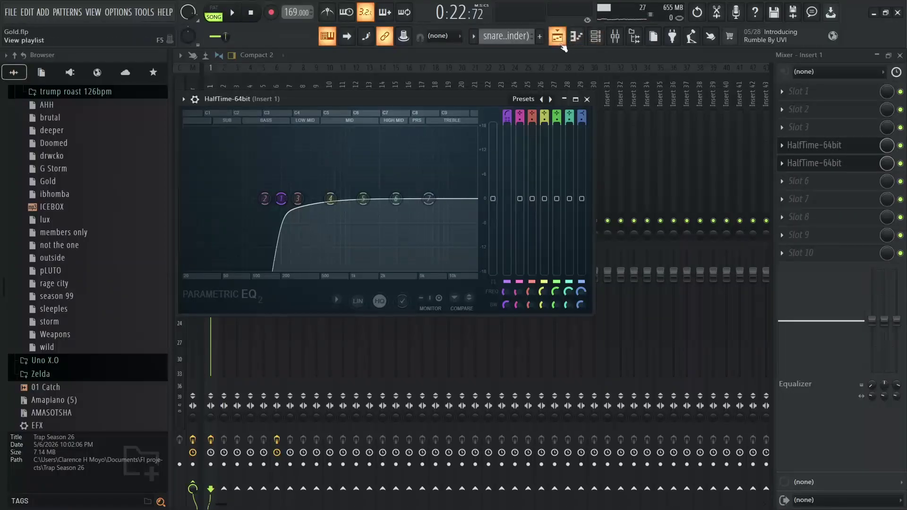
drag(287, 207, 275, 202)
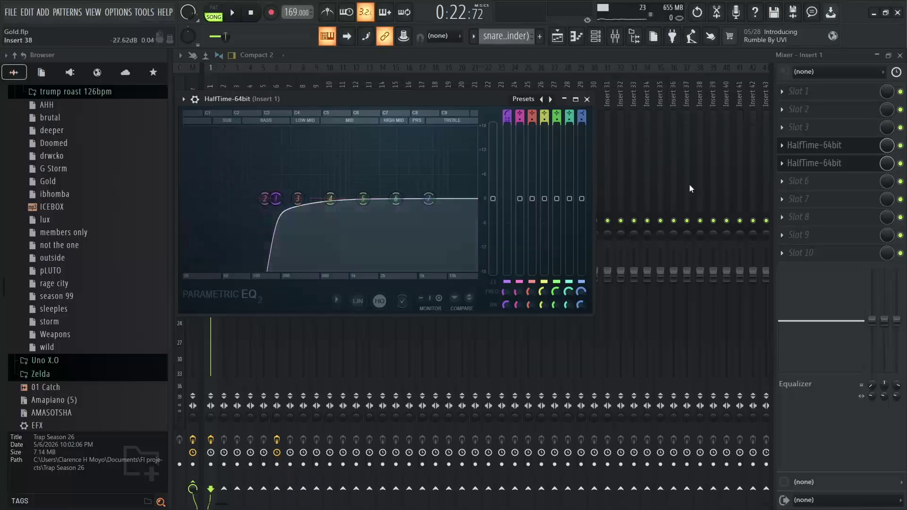
Compare playback with the slot 5 EQ on Insert 1 bypassed and active, and set its band 1 high-pass to about 187 Hz.
click(901, 164)
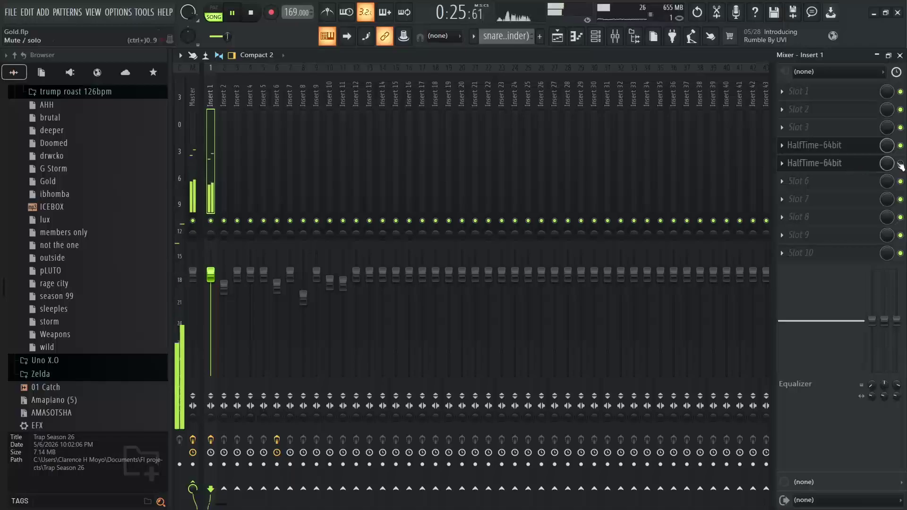
click(849, 163)
click(794, 162)
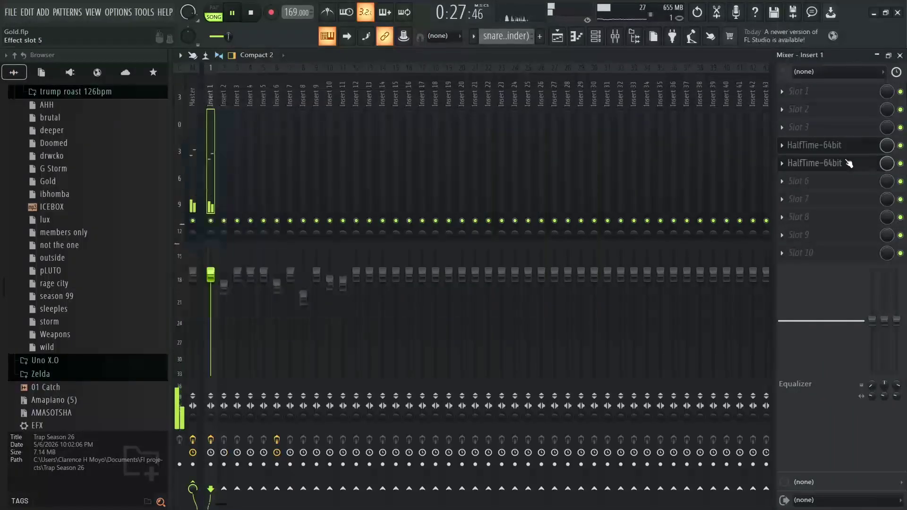
click(794, 162)
mouse_move(276, 198)
mouse_down()
mouse_move(184, 198)
mouse_move(282, 199)
mouse_up()
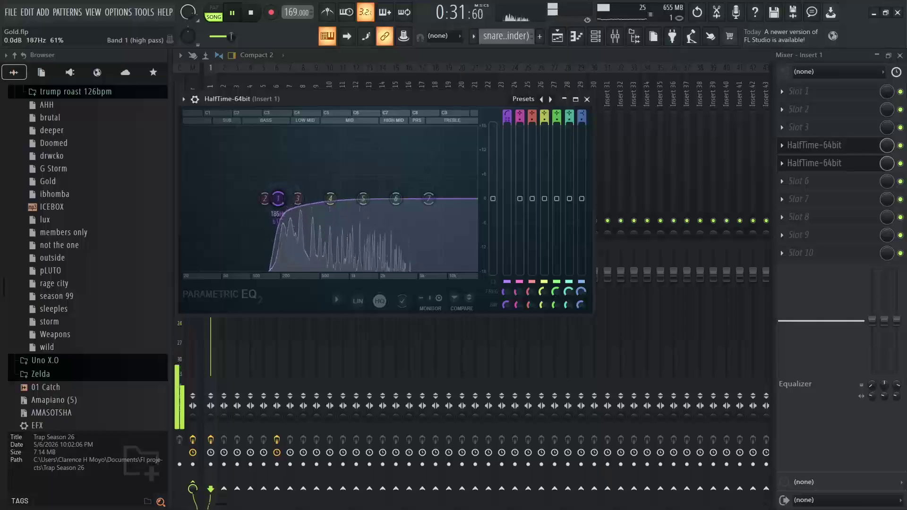
click(587, 99)
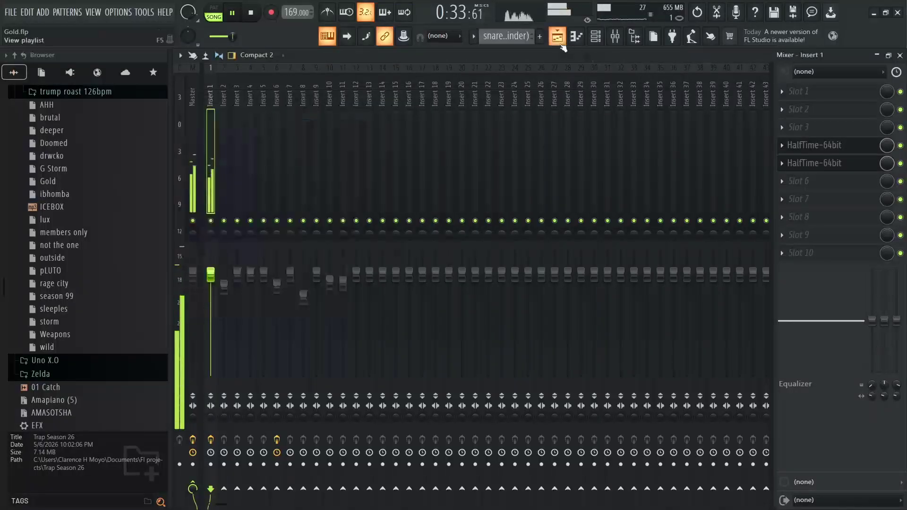
Unmute all playlist tracks and play the full arrangement from bar 25, stopping after a few bars.
click(558, 36)
key(space)
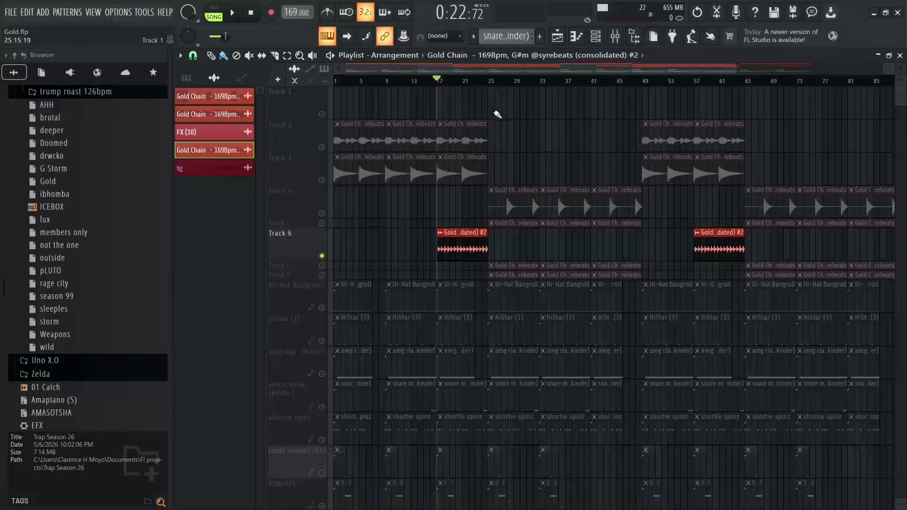
click(490, 82)
ctrl+click(322, 213)
ctrl+click(322, 213)
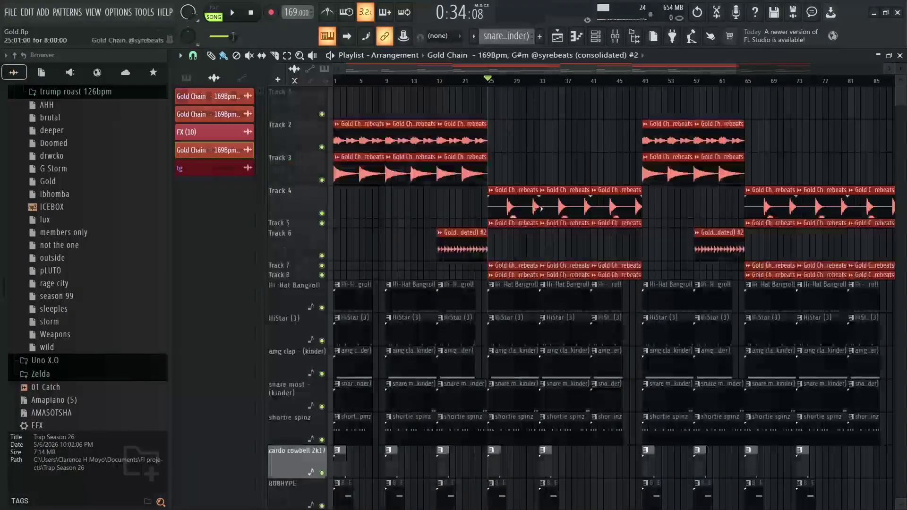
key(space)
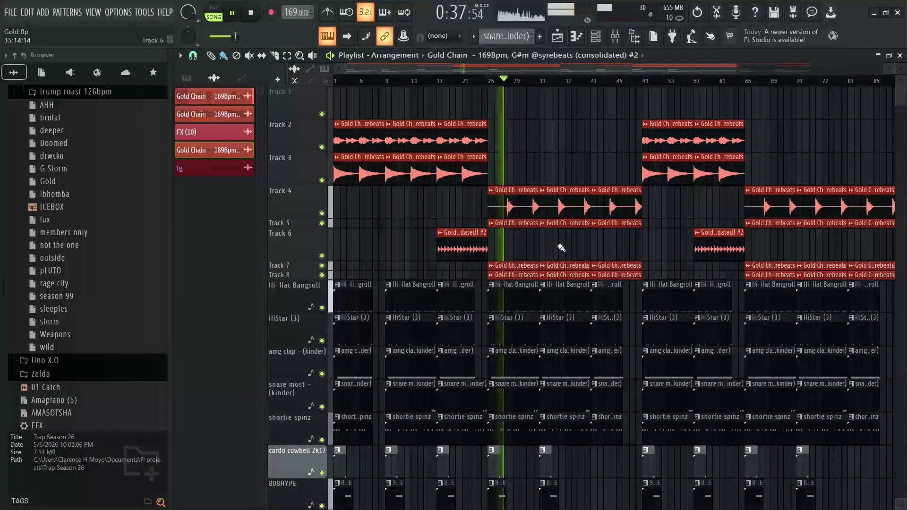
key(space)
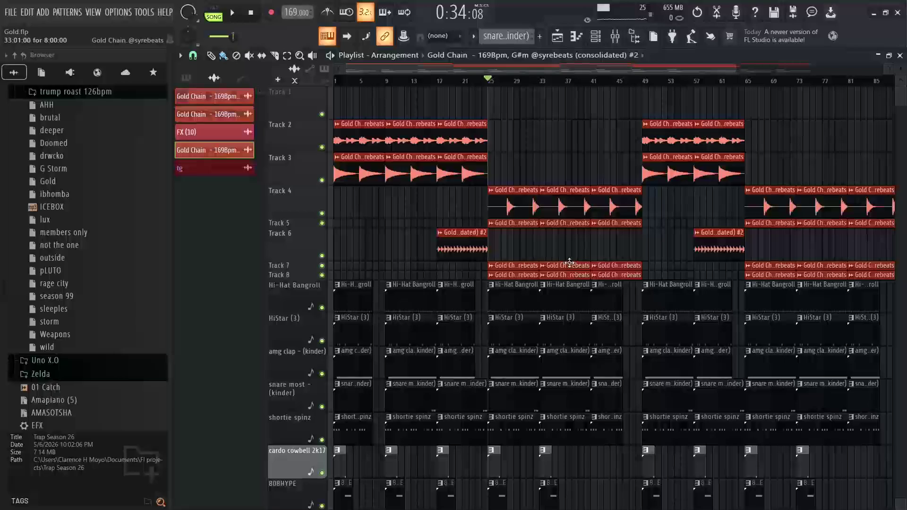
Return the playhead to the start of the song and look over the sample and drum tracks.
scroll(572, 260, down, 4)
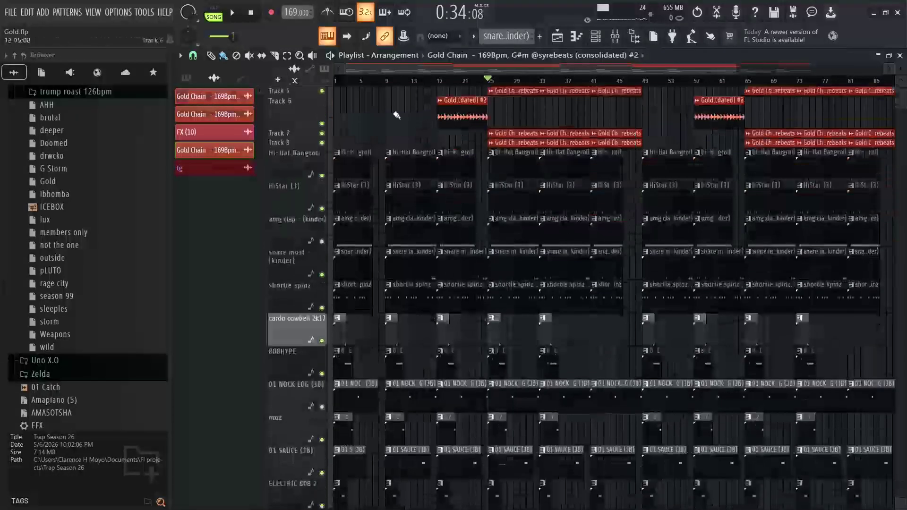
click(342, 81)
click(338, 81)
scroll(343, 223, up, 4)
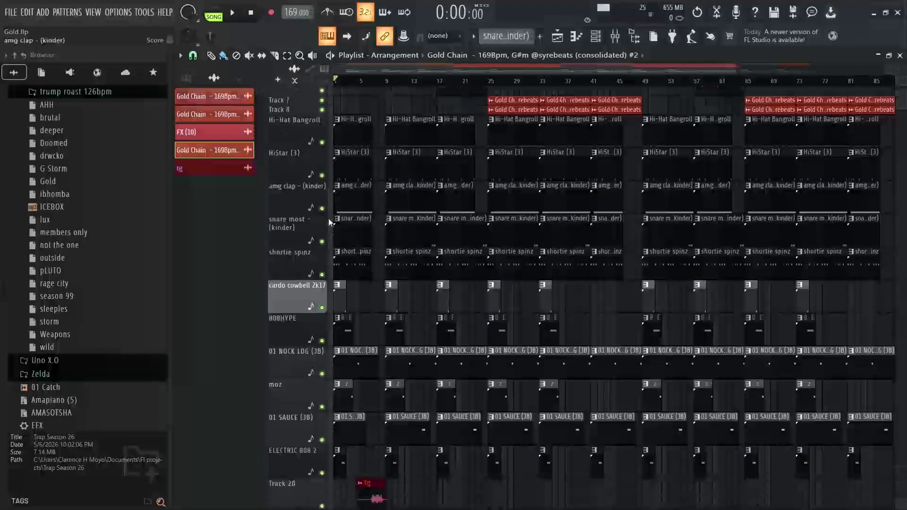
scroll(345, 227, down, 1)
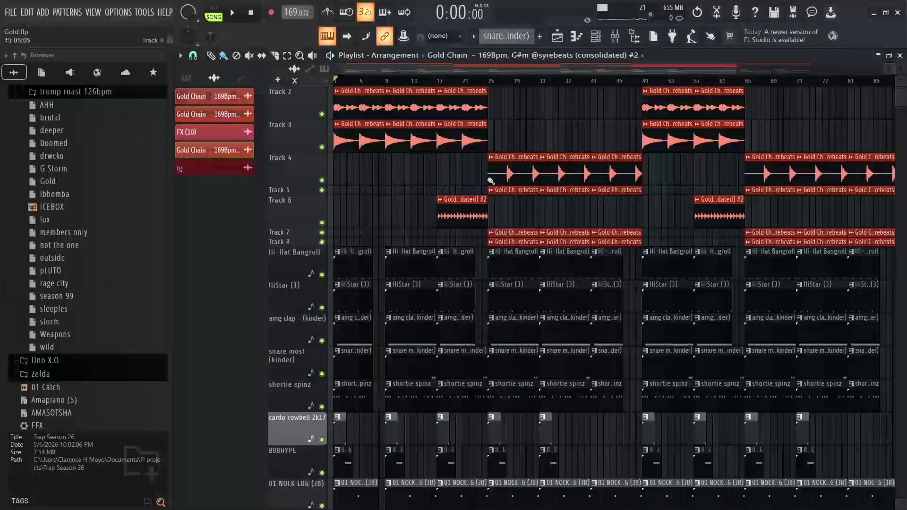
Solo the tg clip on Track 20, play it from just before bar 7, and restore the other tracks.
drag(735, 71, 428, 71)
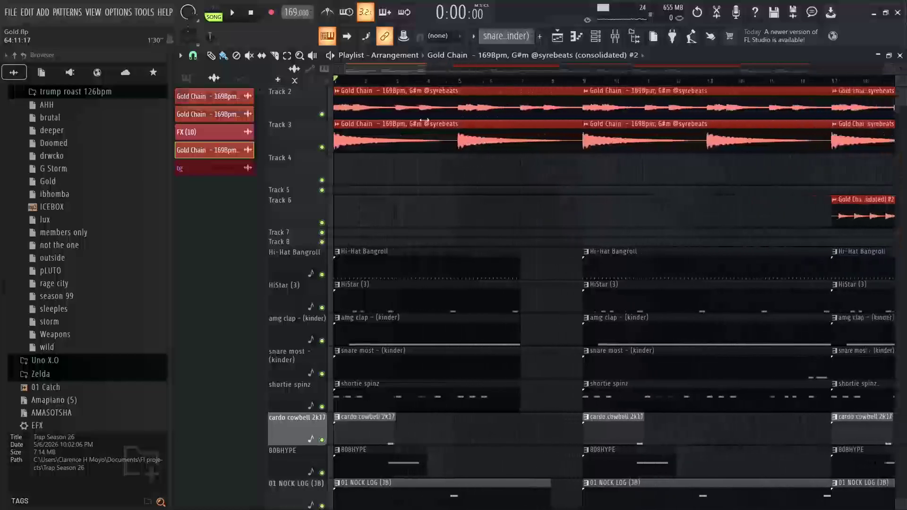
scroll(513, 239, down, 3)
scroll(530, 225, down, 5)
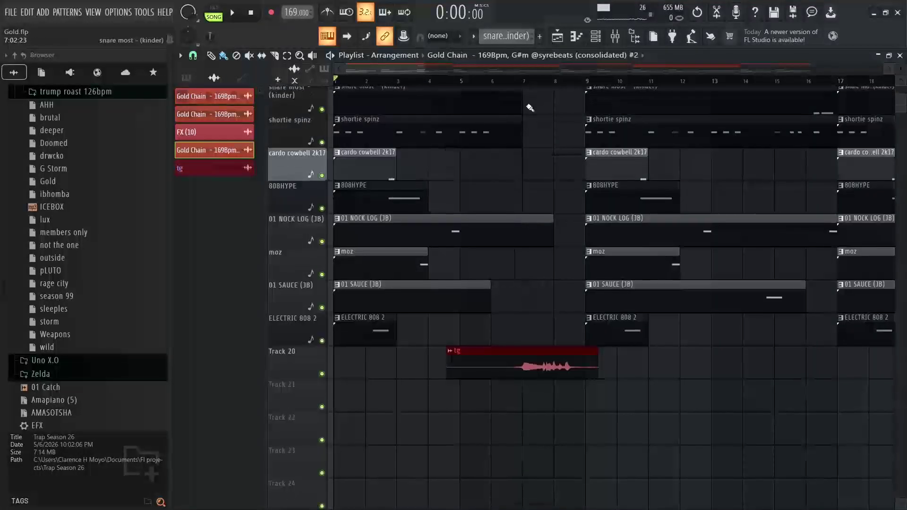
click(521, 83)
right_click(330, 377)
key(space)
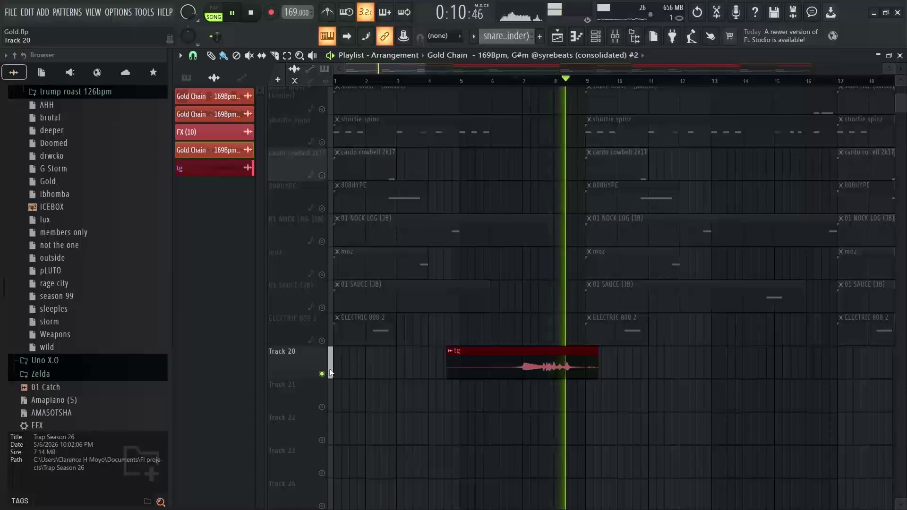
key(space)
right_click(331, 373)
scroll(350, 364, up, 6)
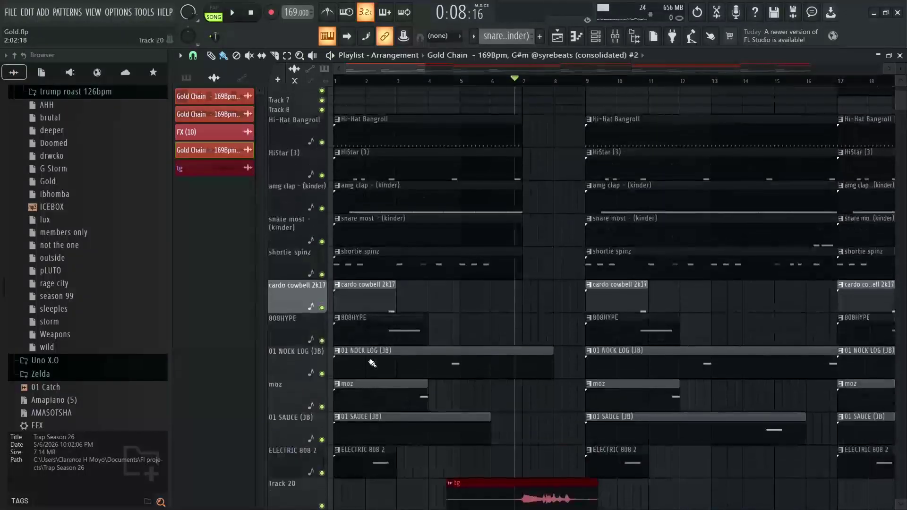
scroll(363, 350, down, 2)
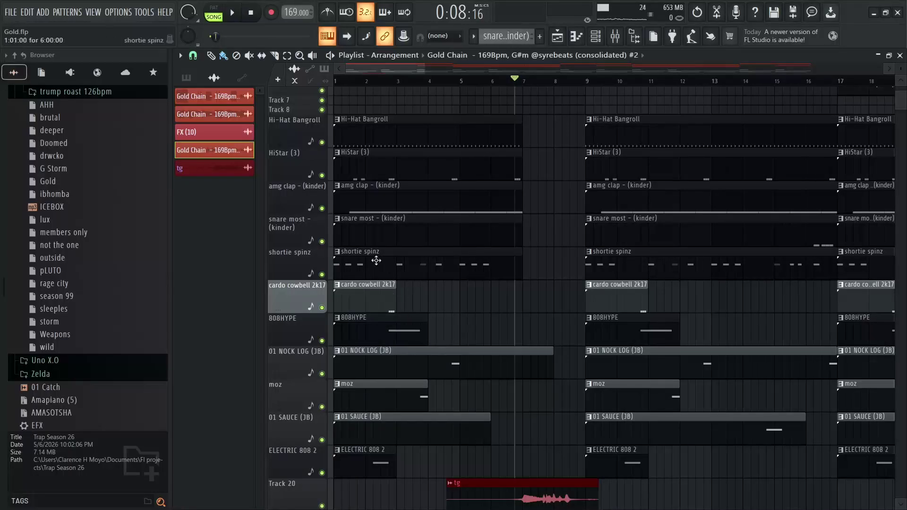
Extend the first shortie spinz clip to bar 9 and briefly play it with its notes open in the piano roll.
click(336, 81)
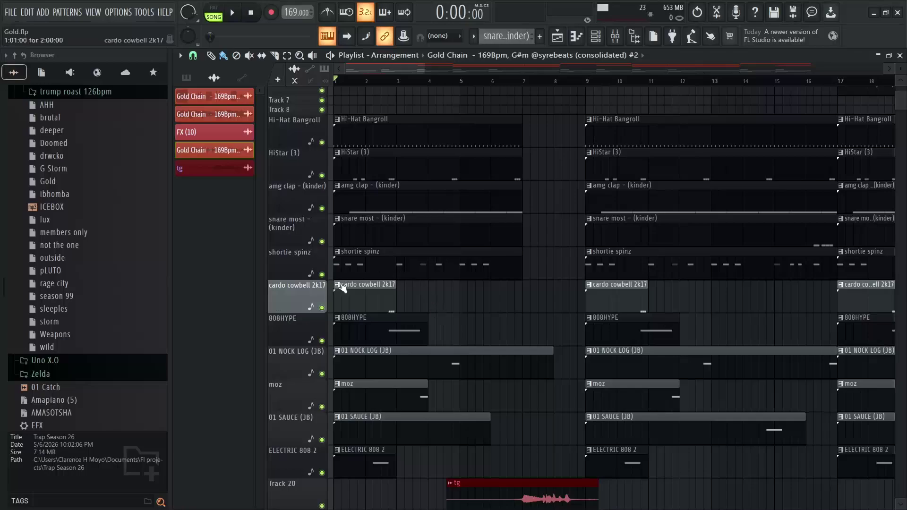
drag(522, 252, 585, 251)
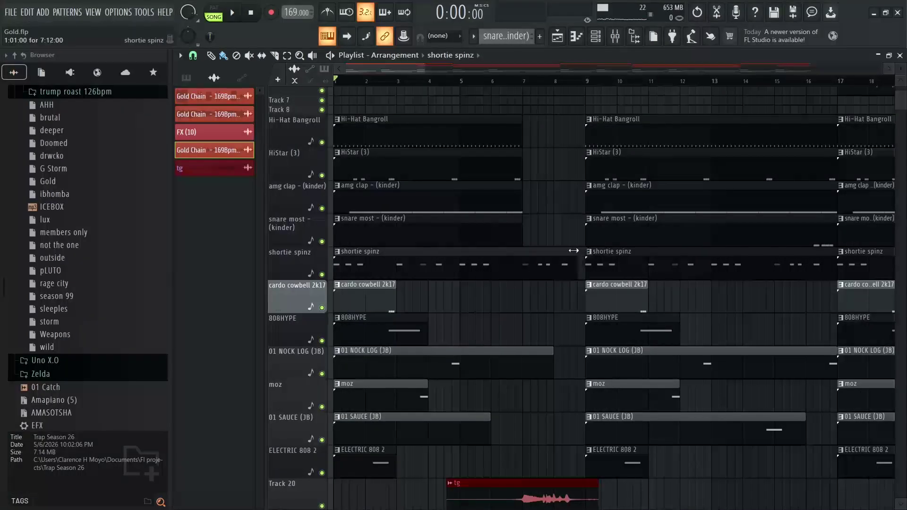
double_click(382, 266)
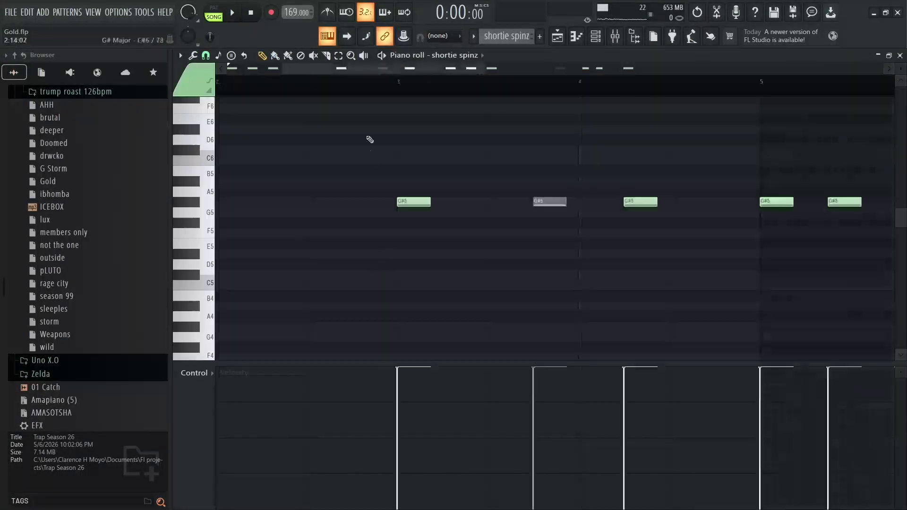
key(space)
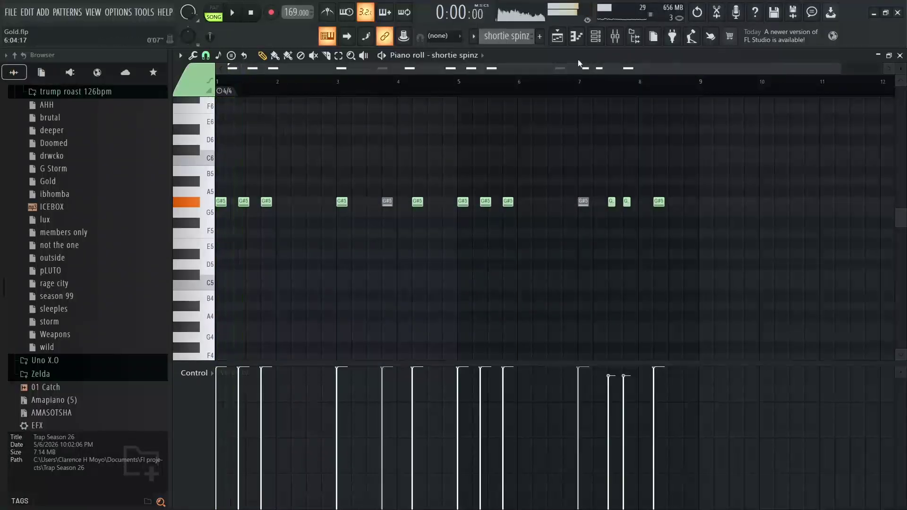
key(space)
Solo the shortie spinz track in the playlist, unmute Tracks 2 and 3, and play them together from the start.
key(F7)
right_click(322, 275)
scroll(324, 284, up, 4)
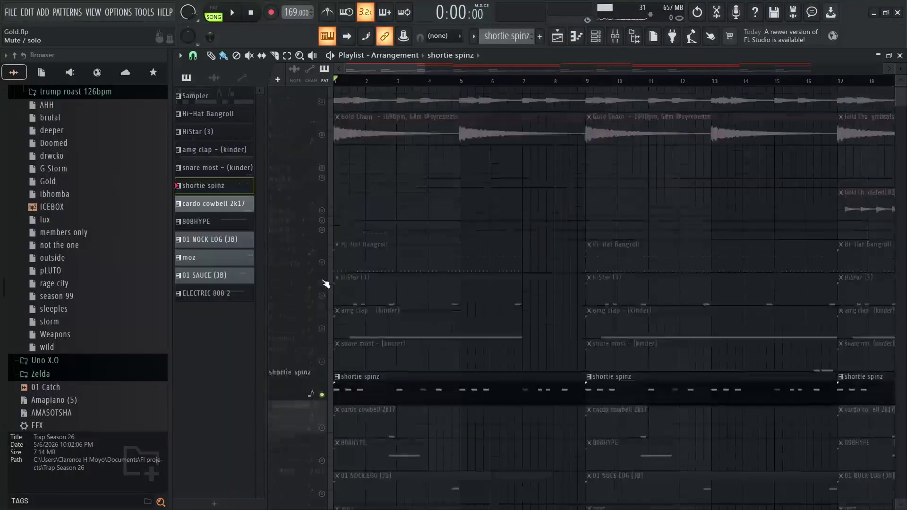
click(322, 147)
click(322, 114)
key(space)
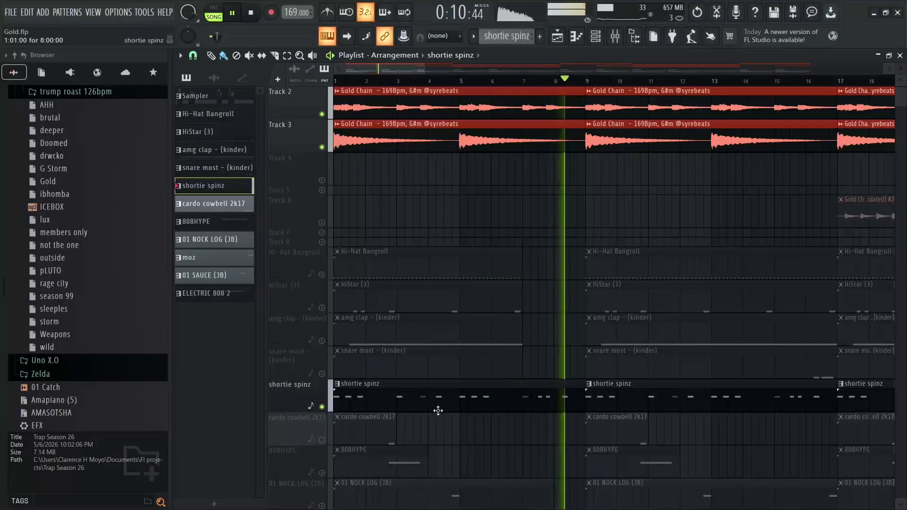
key(space)
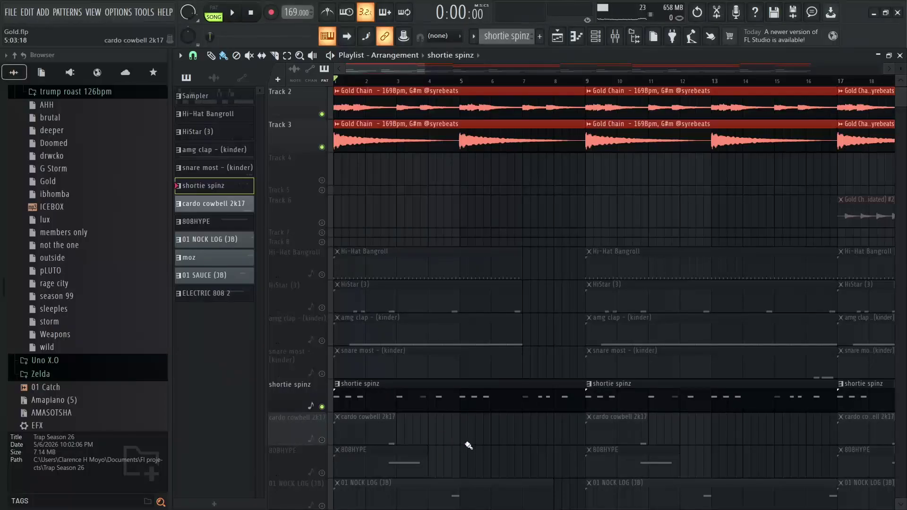
Open the shortie spinz pattern in the piano roll and play through its G#5 notes in pattern mode.
scroll(397, 425, down, 2)
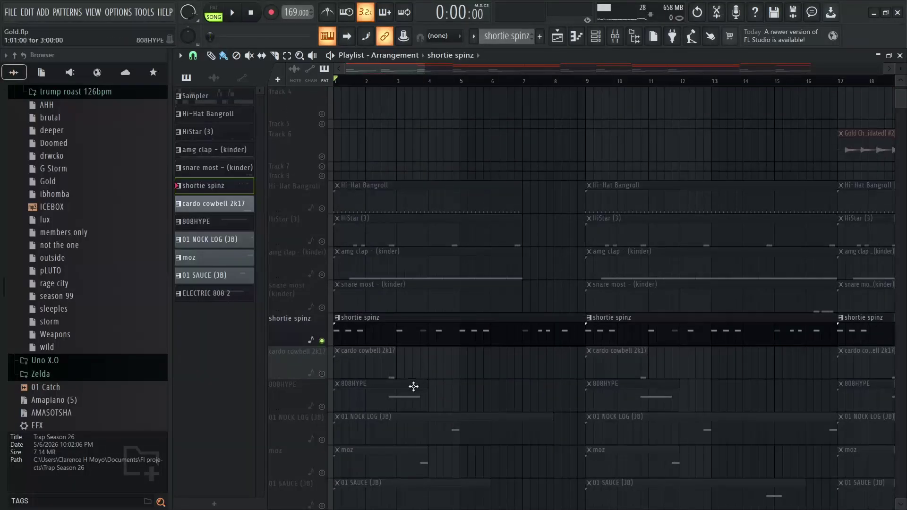
double_click(373, 331)
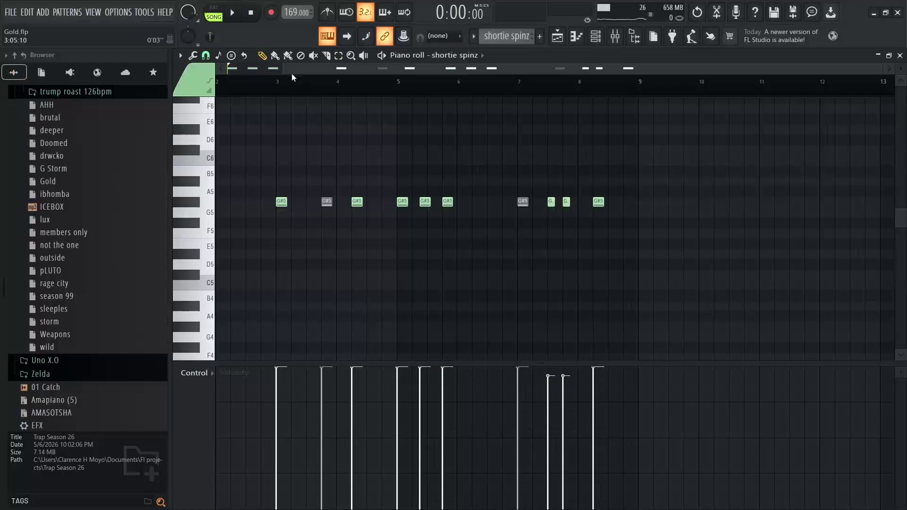
drag(283, 69, 222, 68)
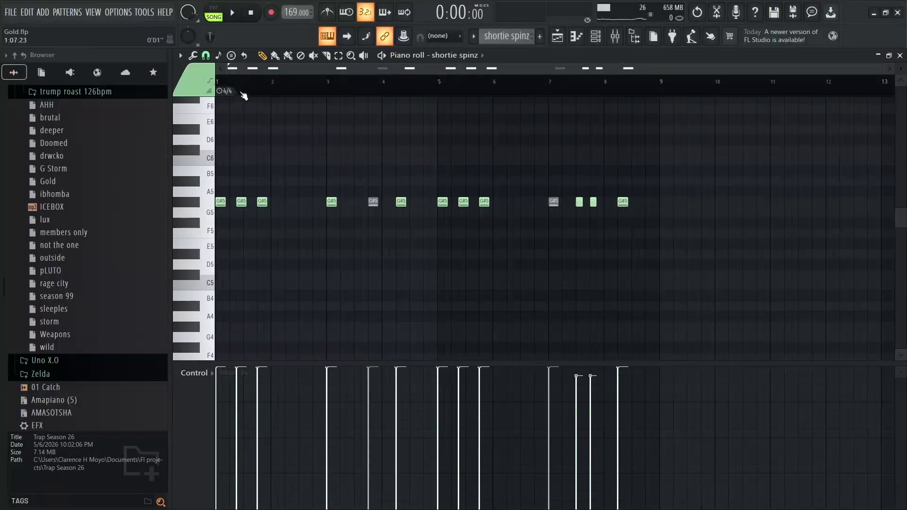
key(space)
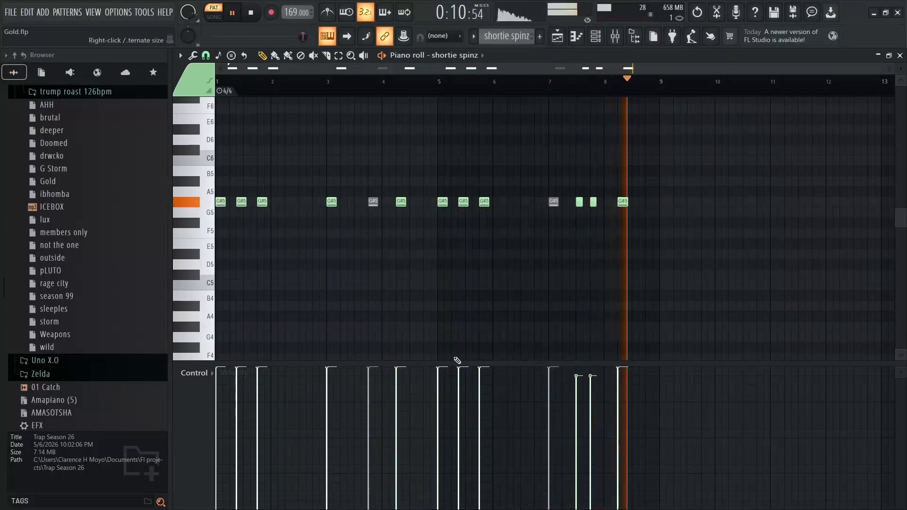
key(space)
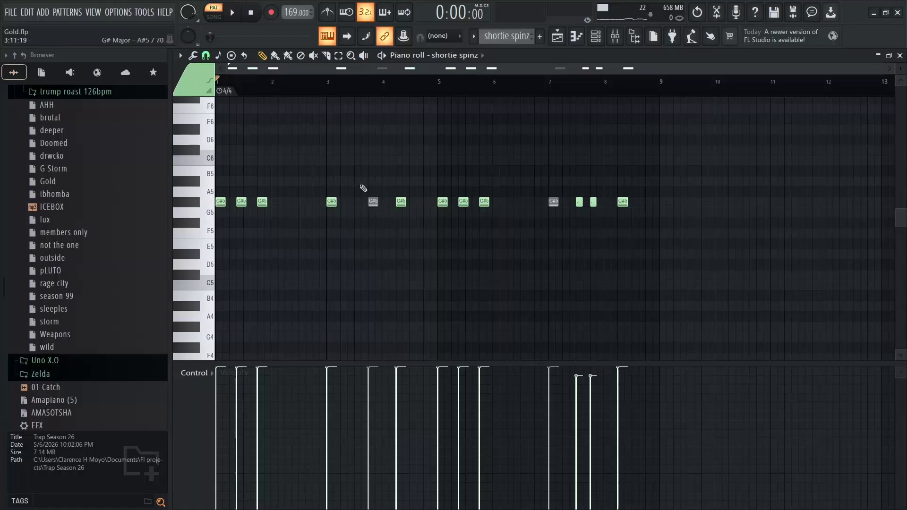
Unmute the moz track in the playlist and open its pattern at the G#3 note near the end of bar 3.
click(595, 36)
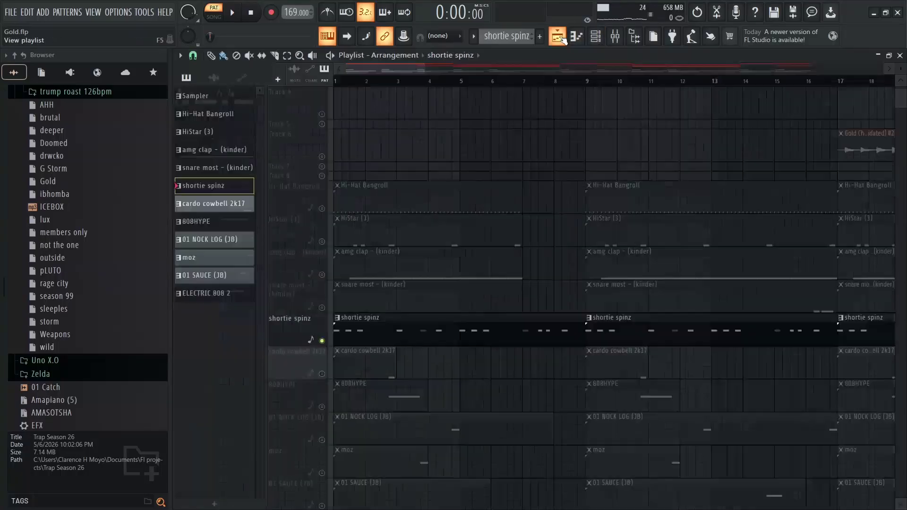
scroll(442, 328, down, 2)
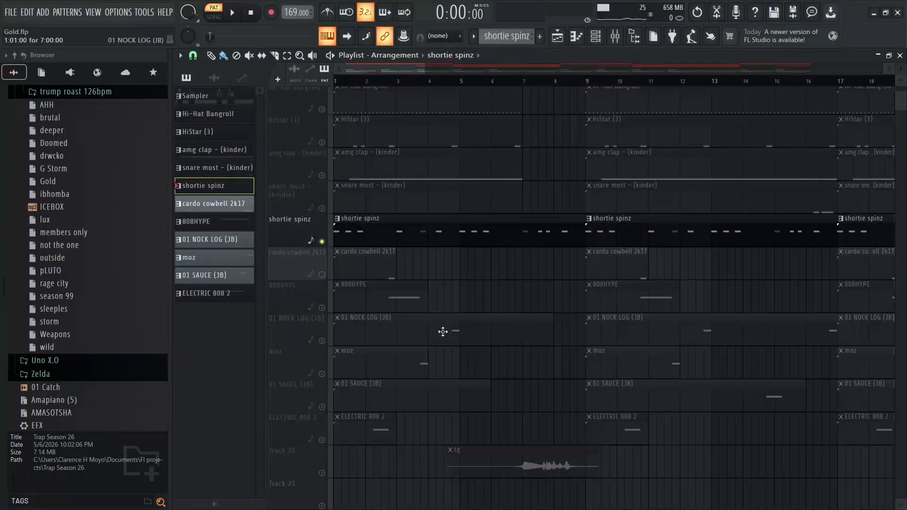
click(322, 341)
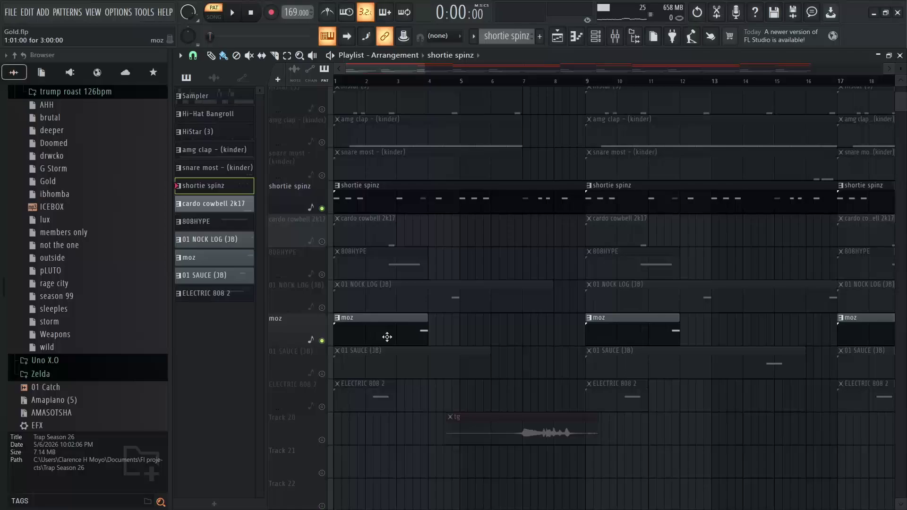
double_click(387, 337)
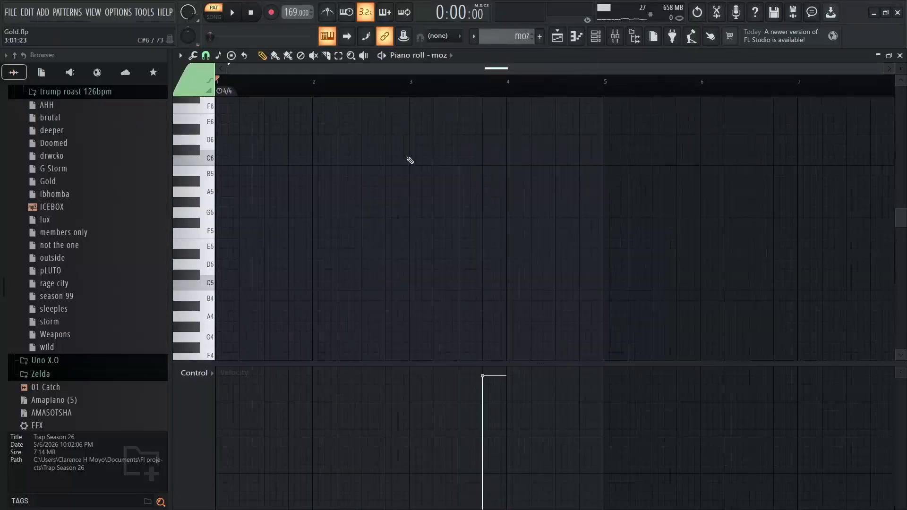
click(477, 85)
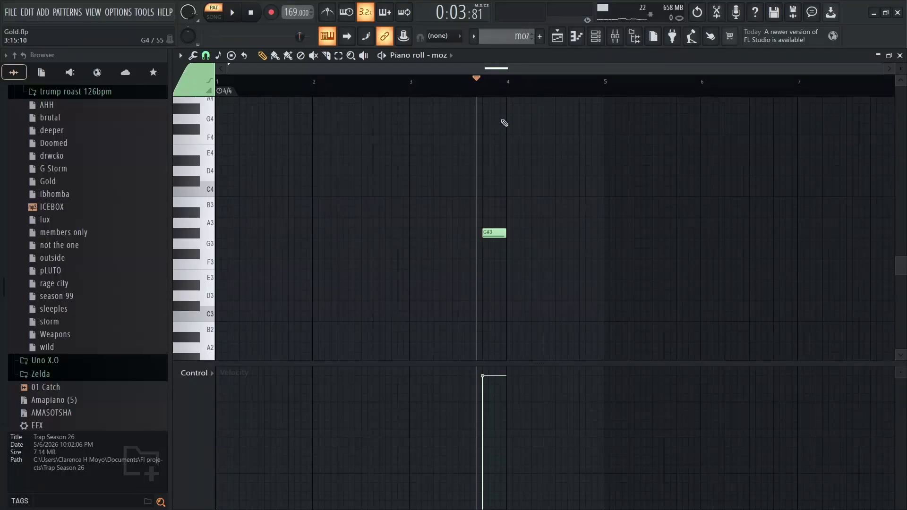
Return to the playlist in song mode and mute Tracks 2 and 3.
click(561, 39)
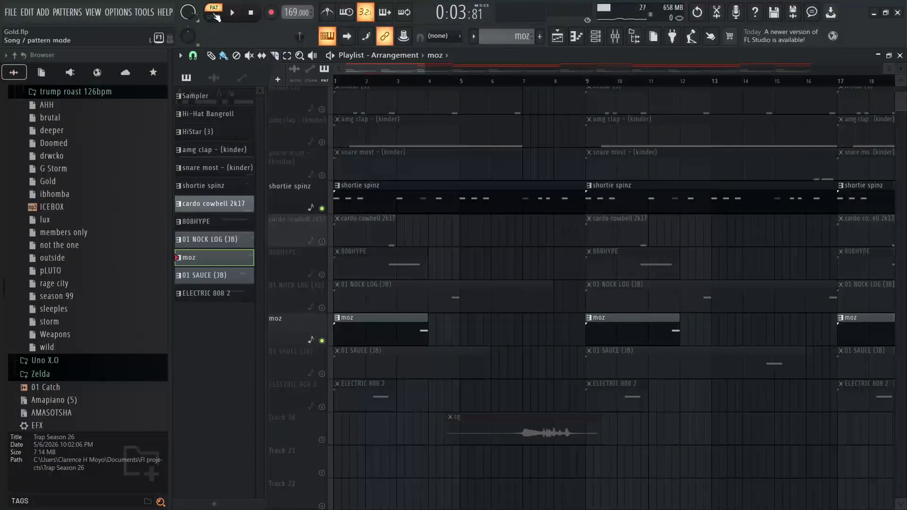
click(214, 17)
scroll(333, 156, up, 7)
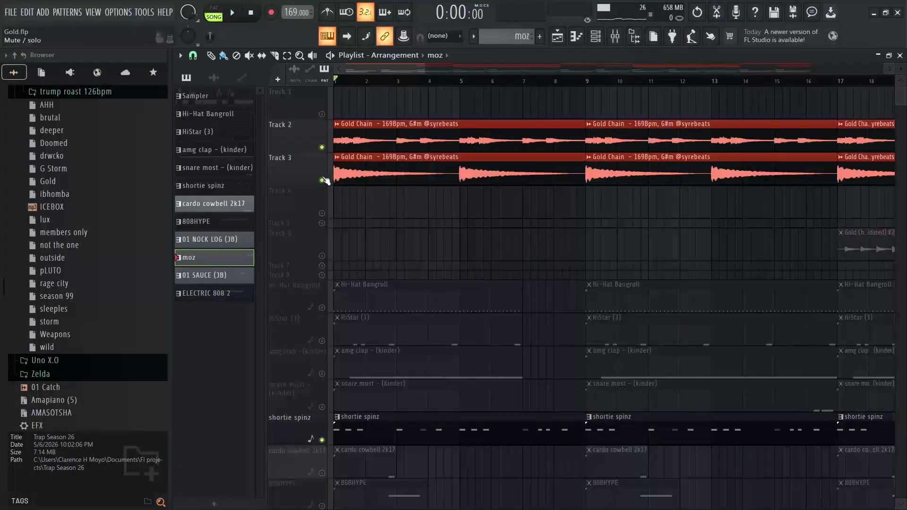
click(322, 180)
click(322, 147)
scroll(391, 178, down, 8)
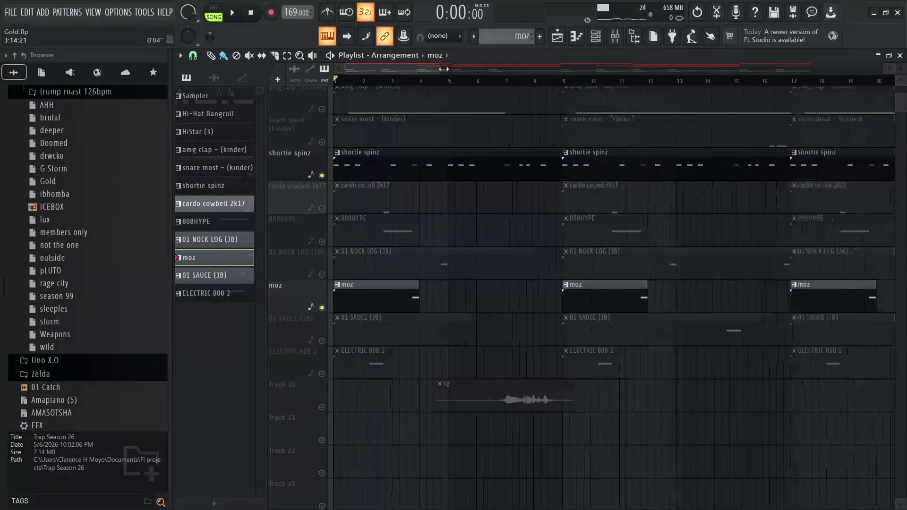
Play the shortie spinz and moz tracks together from the song start until the moz note sounds.
scroll(489, 229, up, 2)
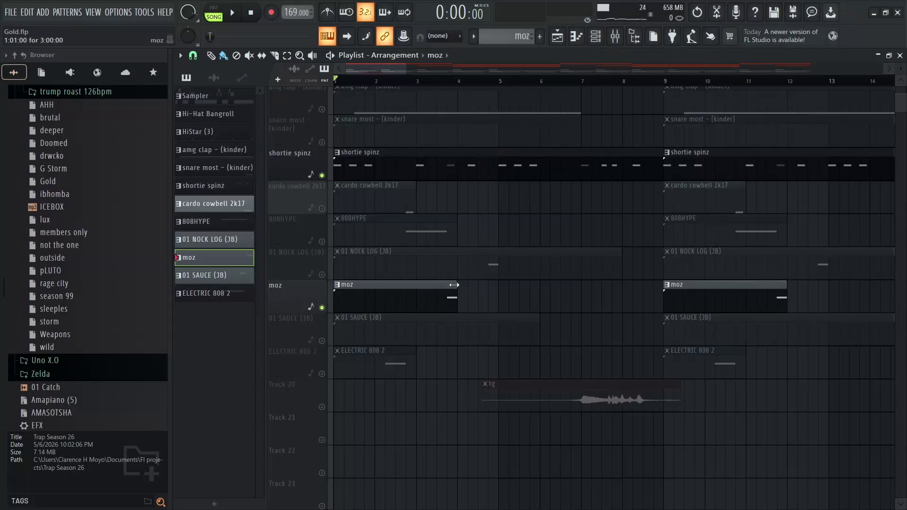
mouse_move(457, 283)
mouse_down()
mouse_move(656, 282)
mouse_move(461, 284)
mouse_up()
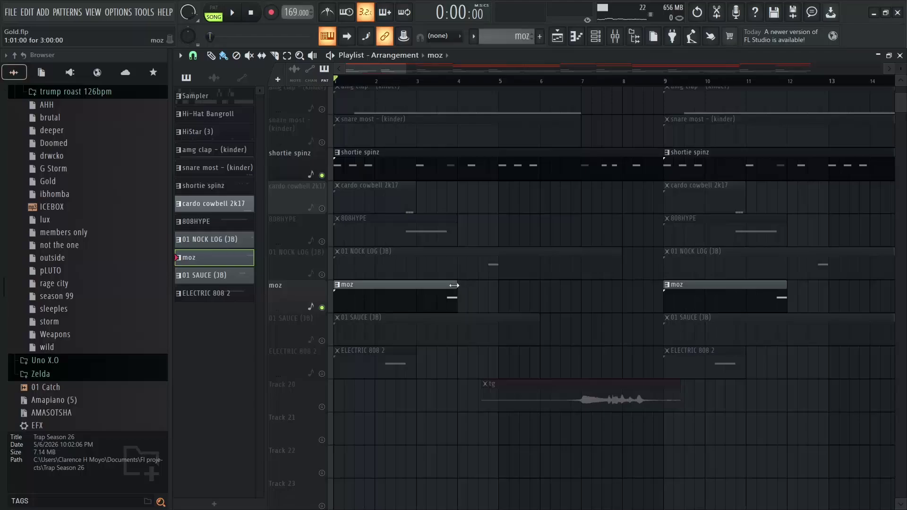
key(space)
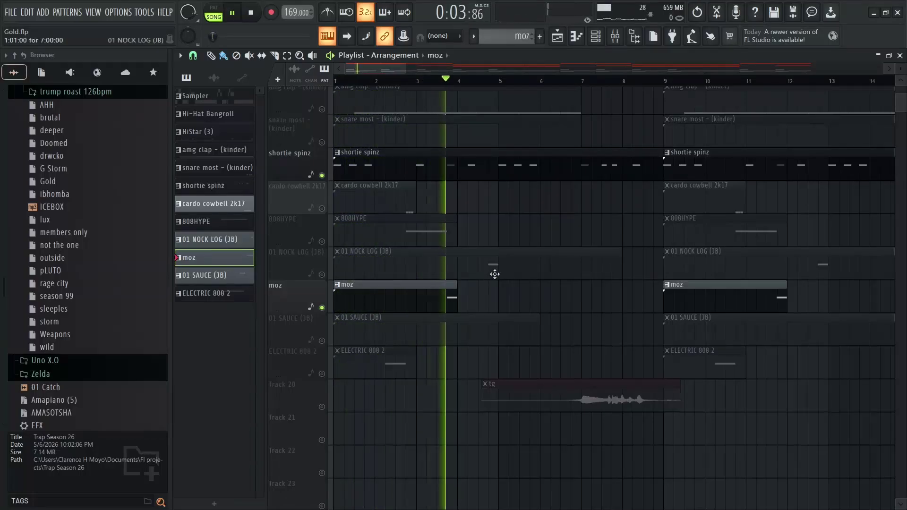
key(space)
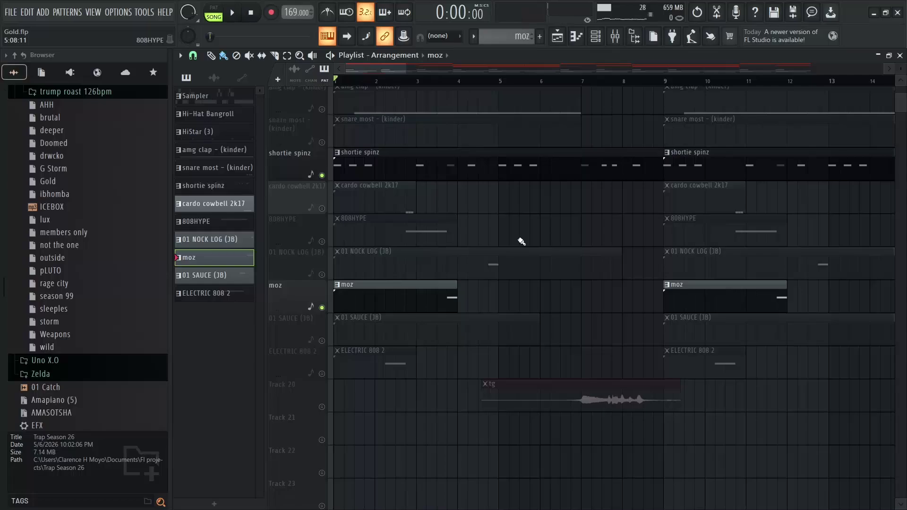
Open the moz channel's Fruity DX10 synth from the channel rack, audition its B3 key, and close it.
double_click(450, 299)
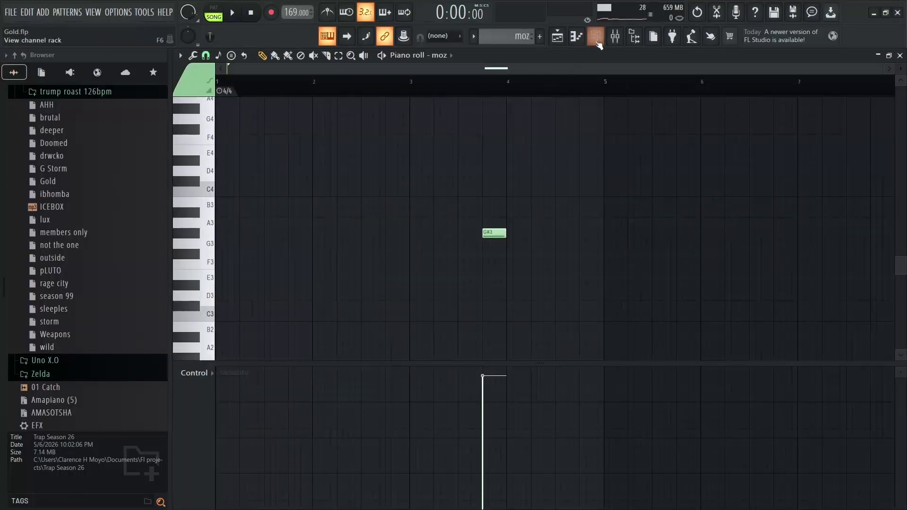
click(596, 38)
click(280, 277)
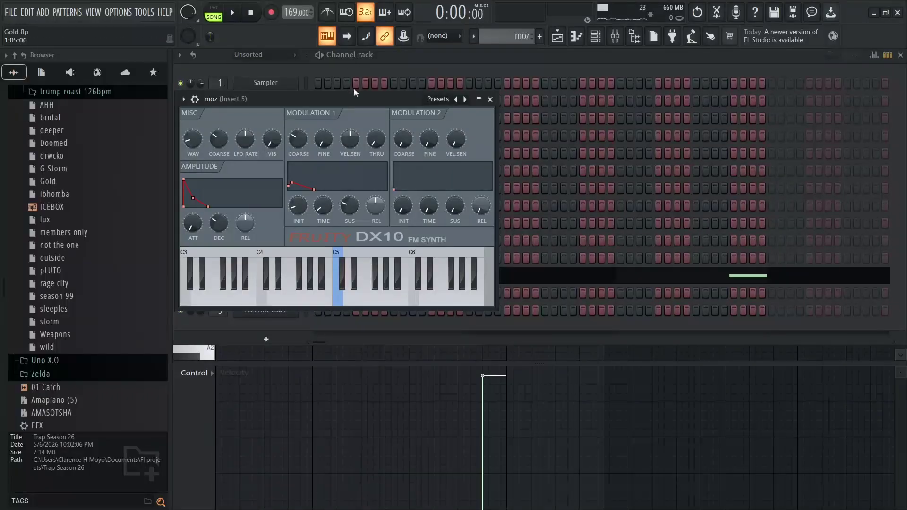
drag(357, 97, 505, 85)
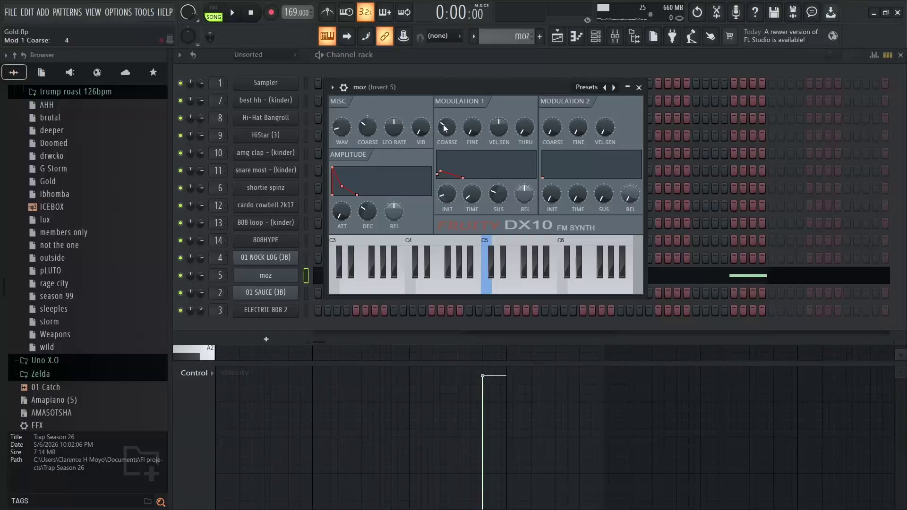
click(400, 284)
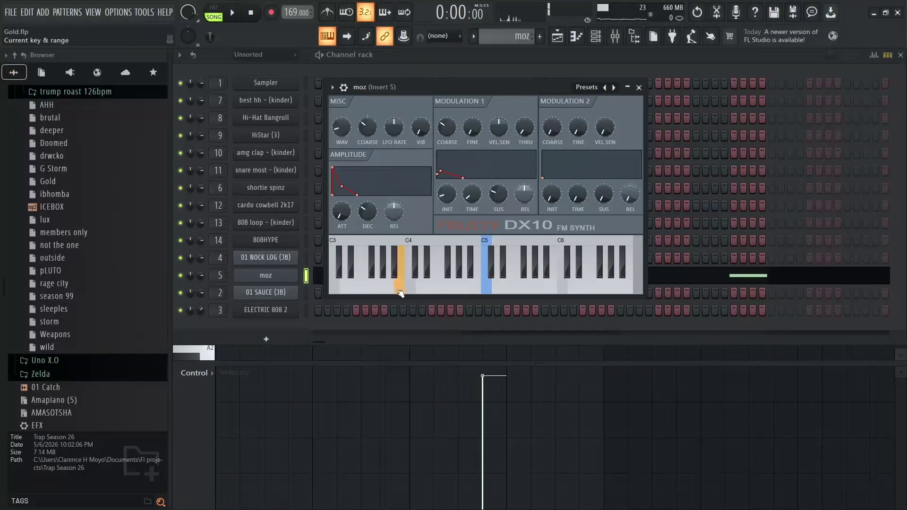
key(Escape)
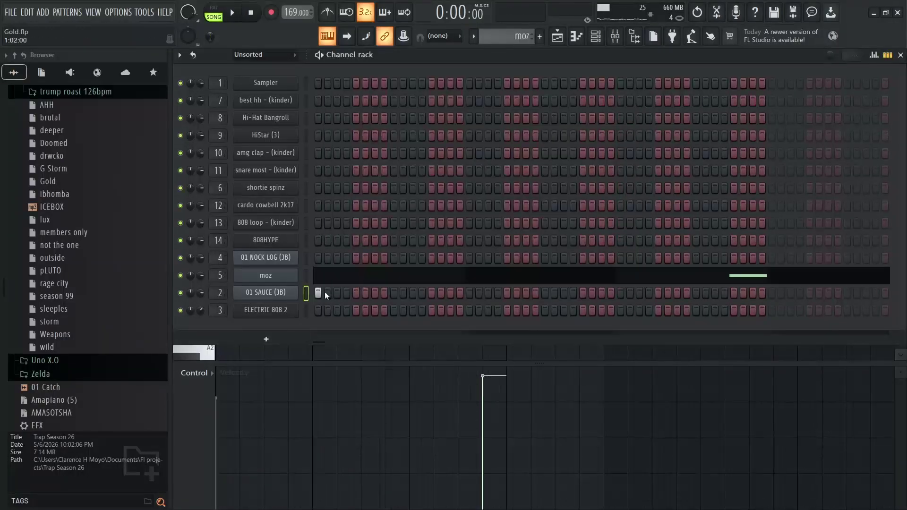
Reopen the moz channel's Fruity DX10 synth and audition the keys F#3, C#4, G#3 and D#4.
click(284, 276)
click(372, 265)
click(416, 265)
click(383, 265)
click(427, 265)
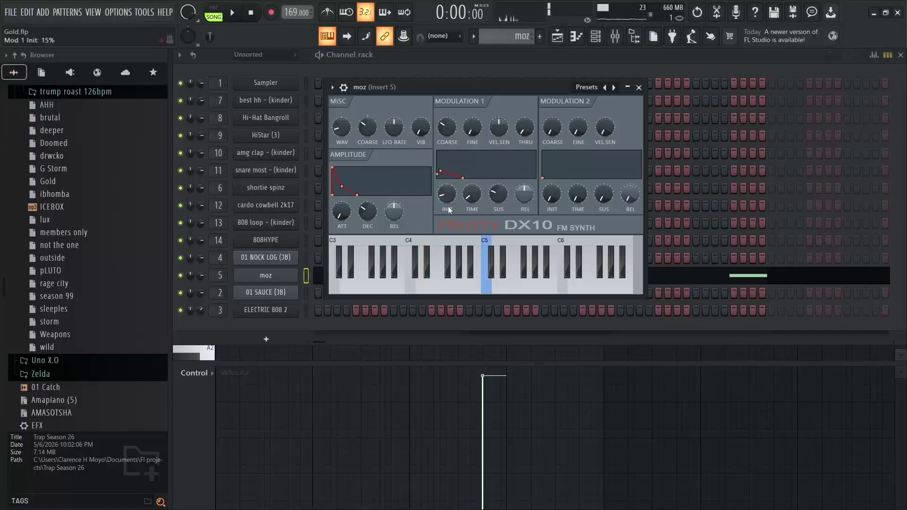
Try a higher Modulation 1 Init on the moz synth, settle it at 17%, audition keys B3, F3 and F4, and close the synth.
drag(447, 194, 447, 187)
click(399, 287)
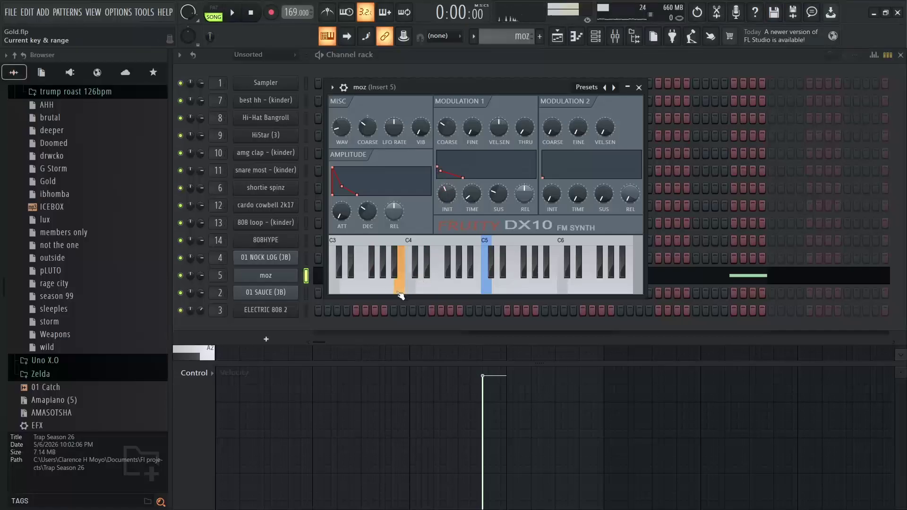
drag(449, 200, 452, 196)
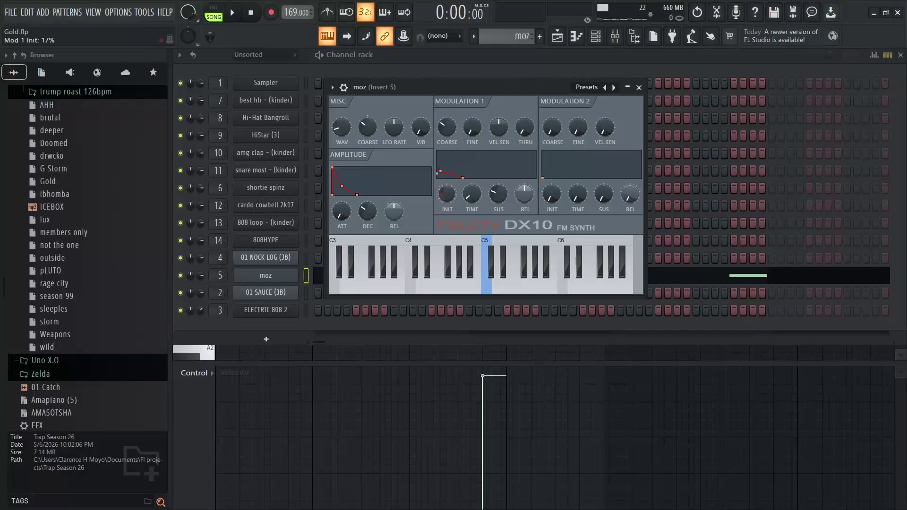
click(399, 287)
click(367, 288)
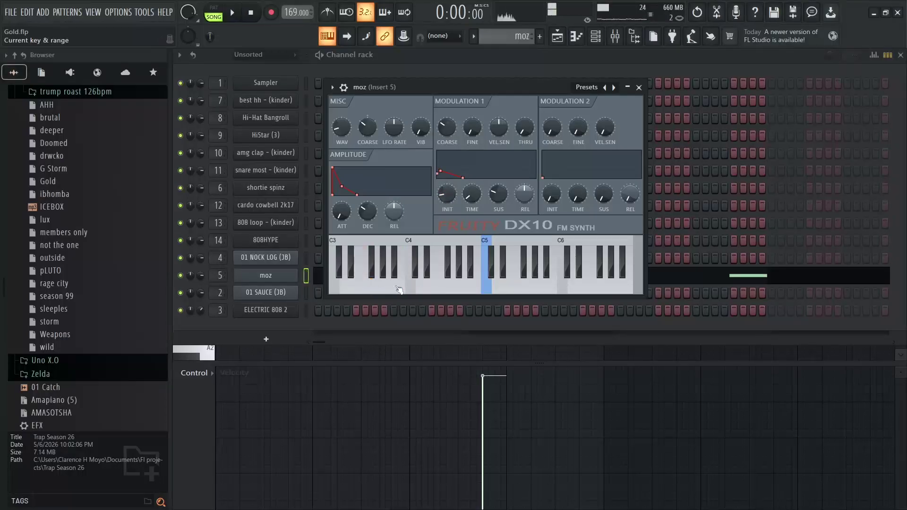
click(444, 284)
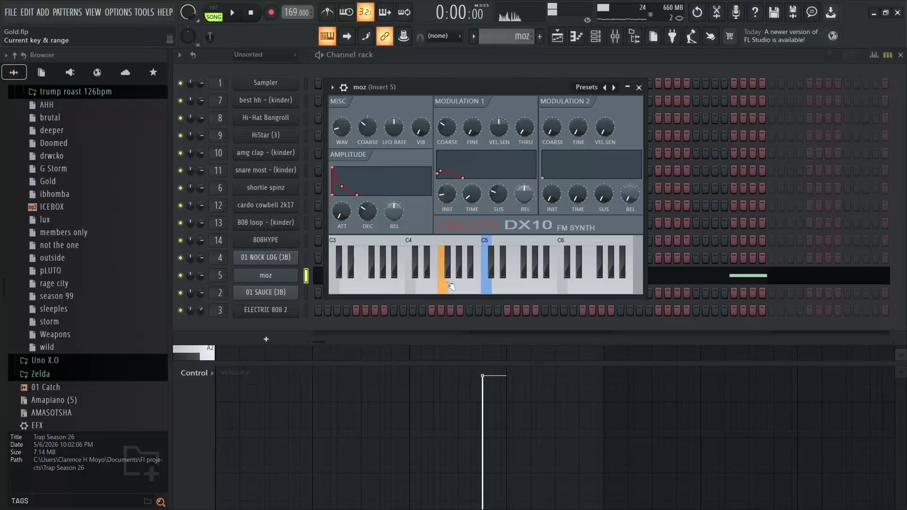
click(547, 56)
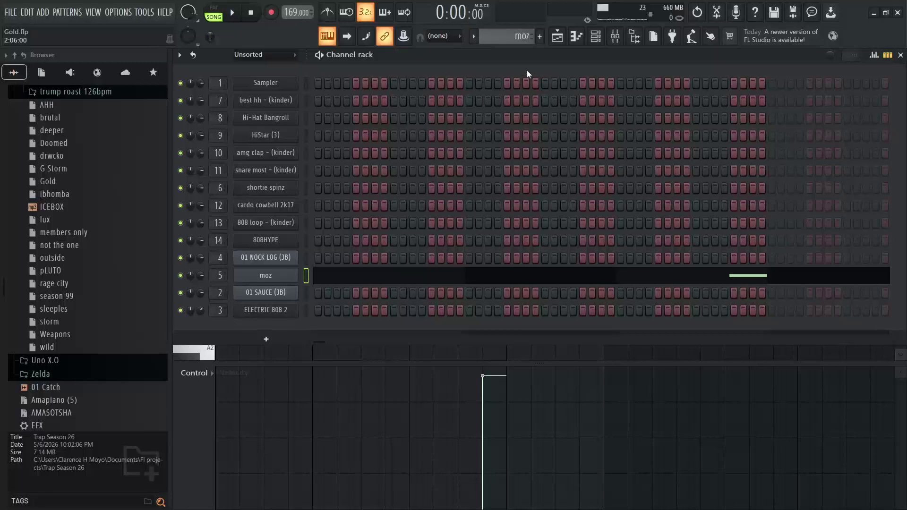
Return to the playlist and play the shortie spinz and moz tracks again from the song start.
click(557, 37)
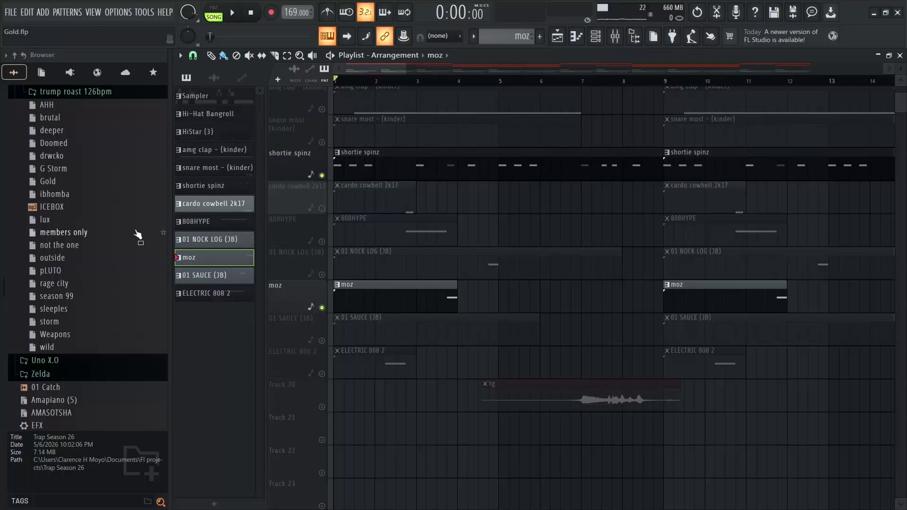
key(space)
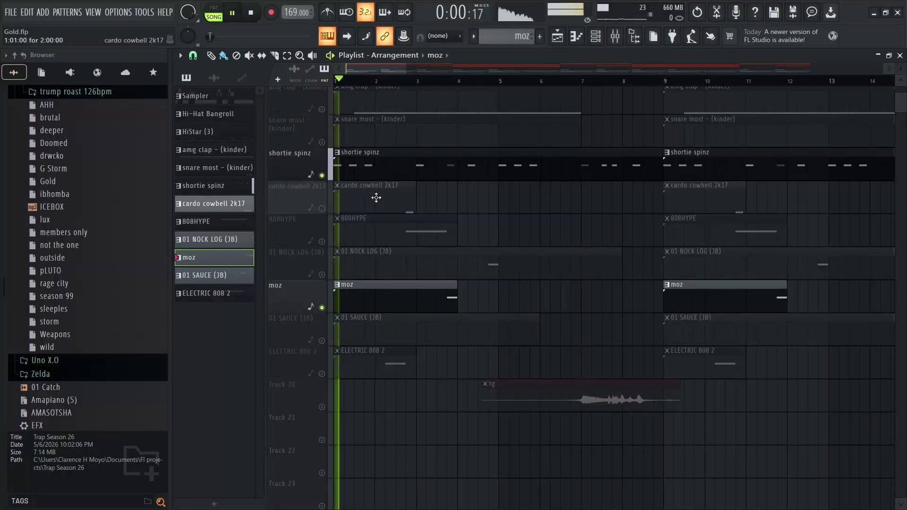
key(space)
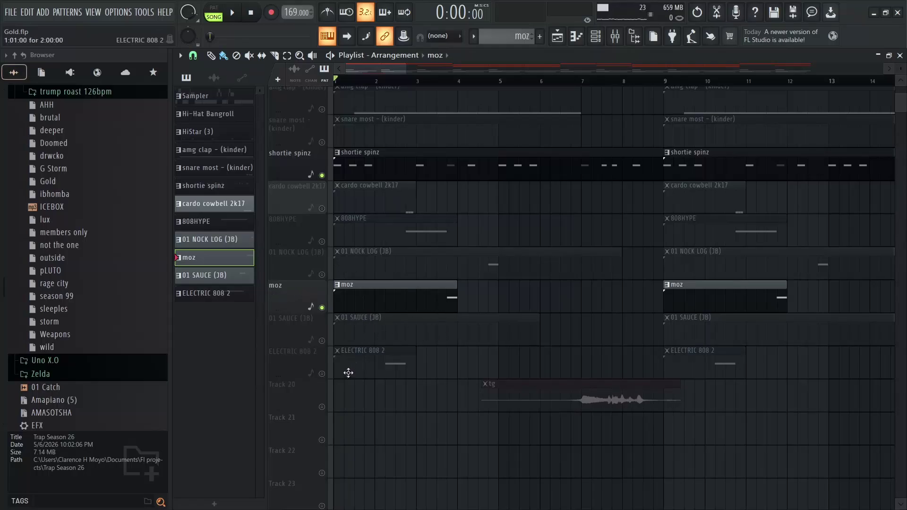
Unmute the ELECTRIC 808 2 track, save the project, and play the active tracks from the song start.
click(322, 374)
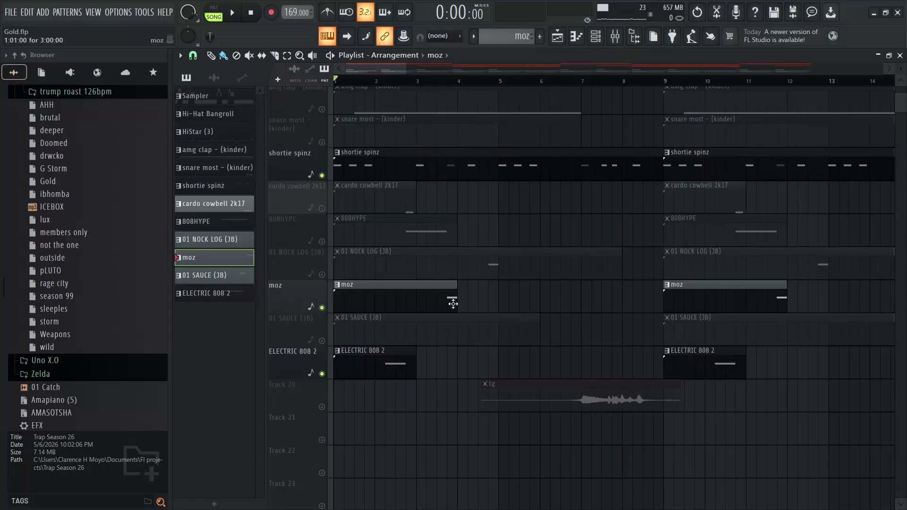
key(ctrl+s)
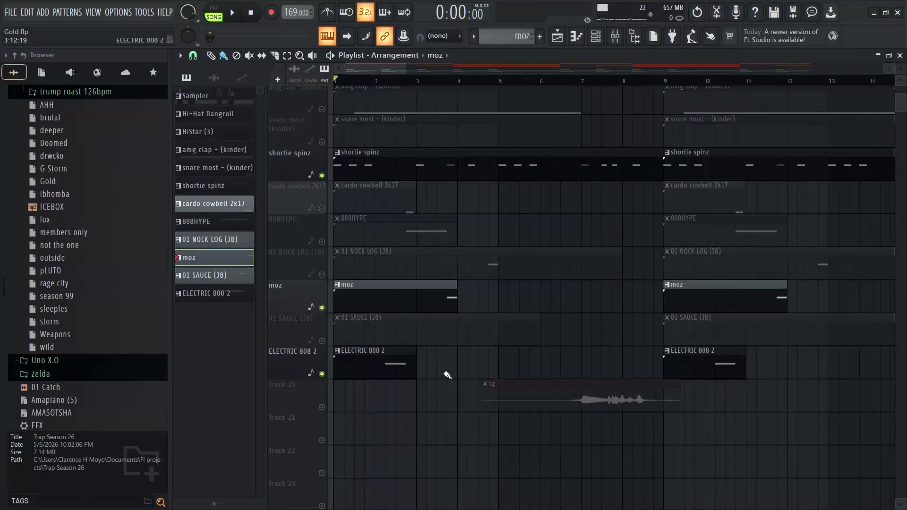
key(space)
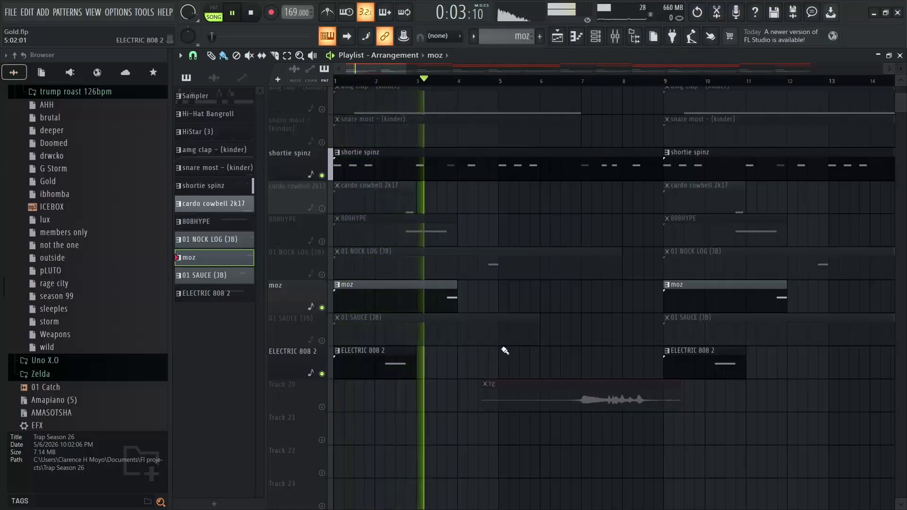
key(space)
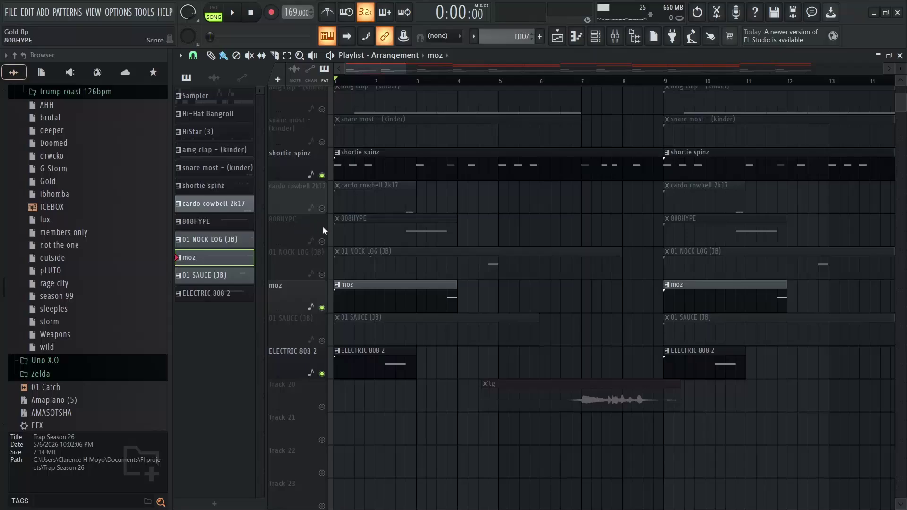
Unmute the 808HYPE track and play it with shortie spinz, moz and ELECTRIC 808 2 past bar 4.
click(322, 241)
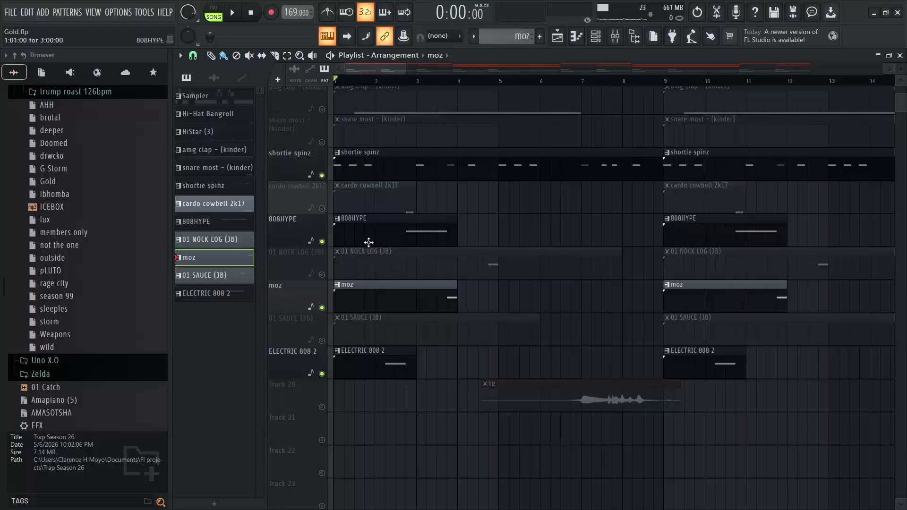
key(space)
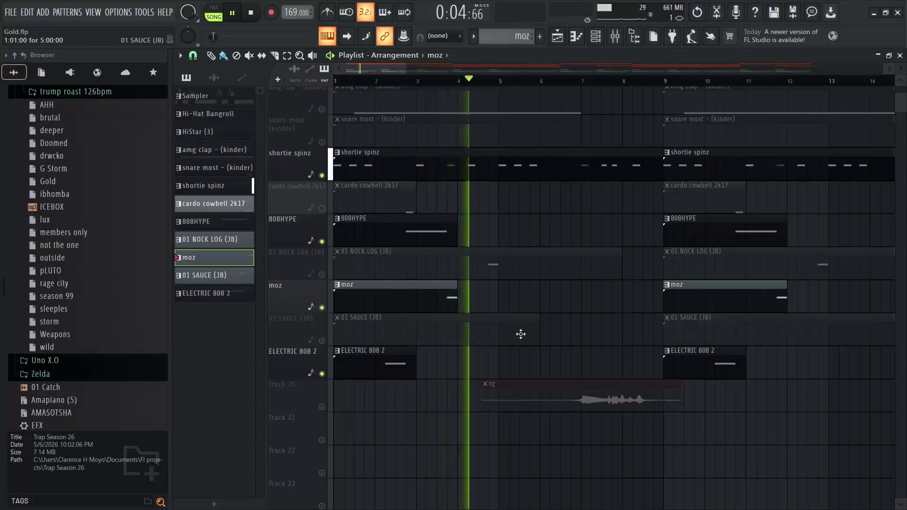
key(space)
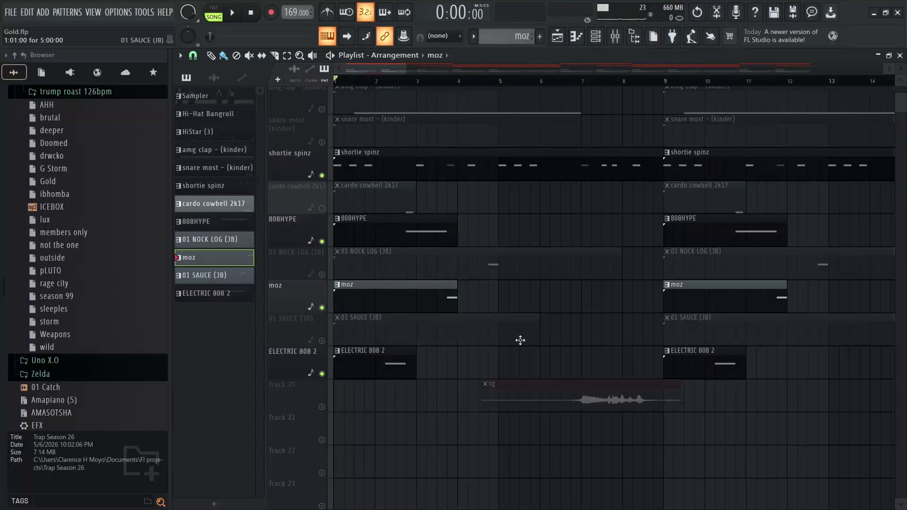
Inspect the 808HYPE note in the piano roll and audition the channel's sample in its sampler view.
double_click(426, 247)
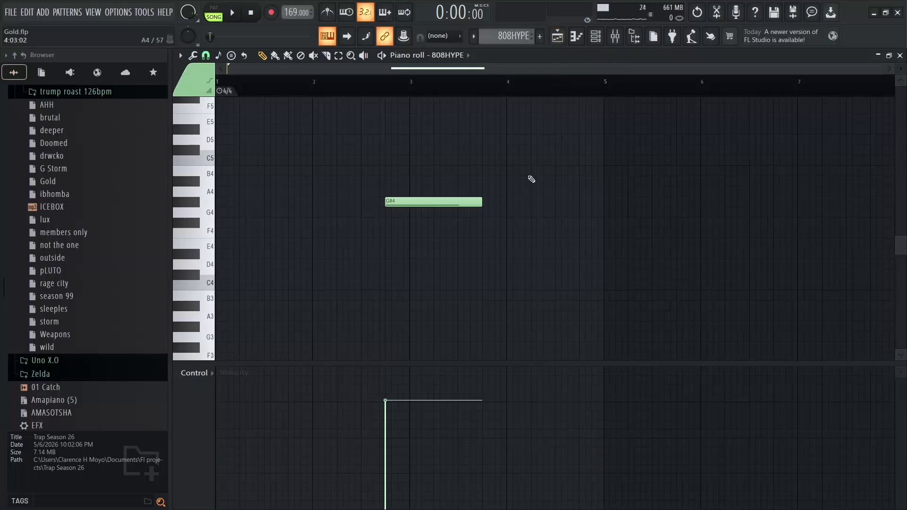
click(596, 36)
click(287, 244)
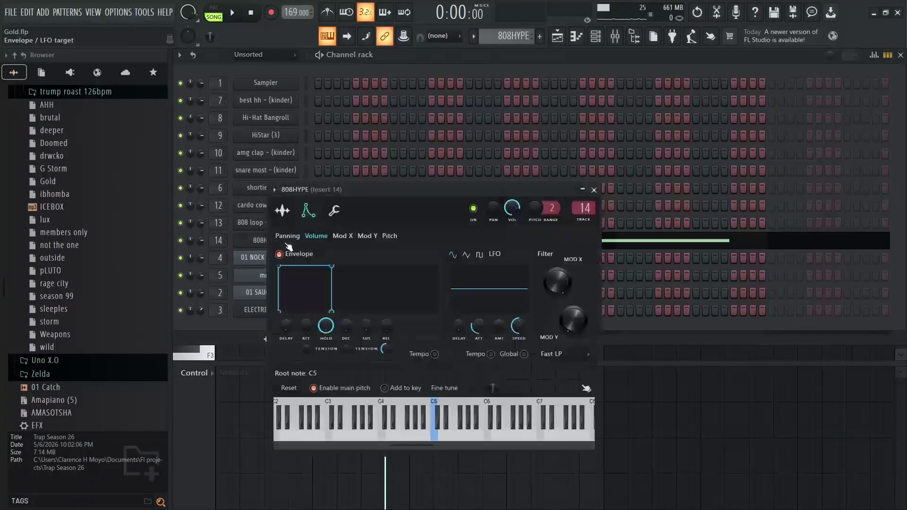
click(282, 210)
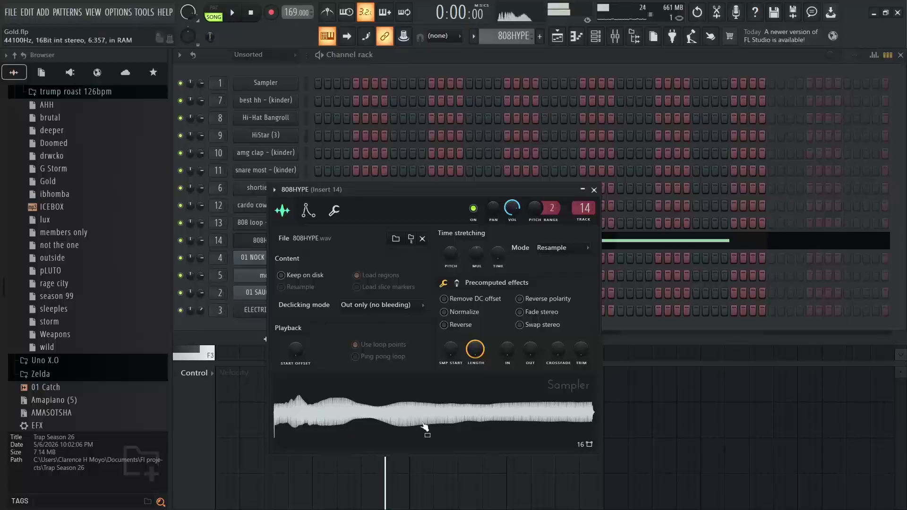
click(467, 64)
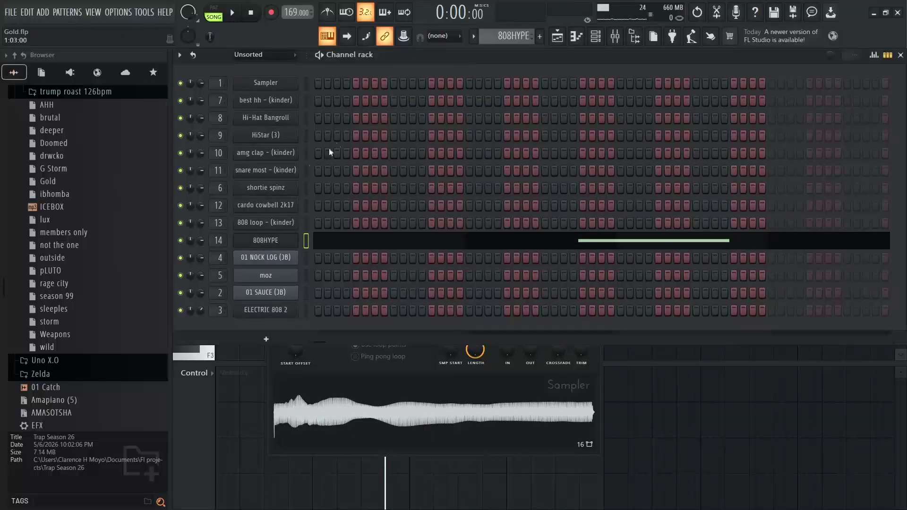
Check the shortie spinz channel's sampler settings and close them.
click(280, 189)
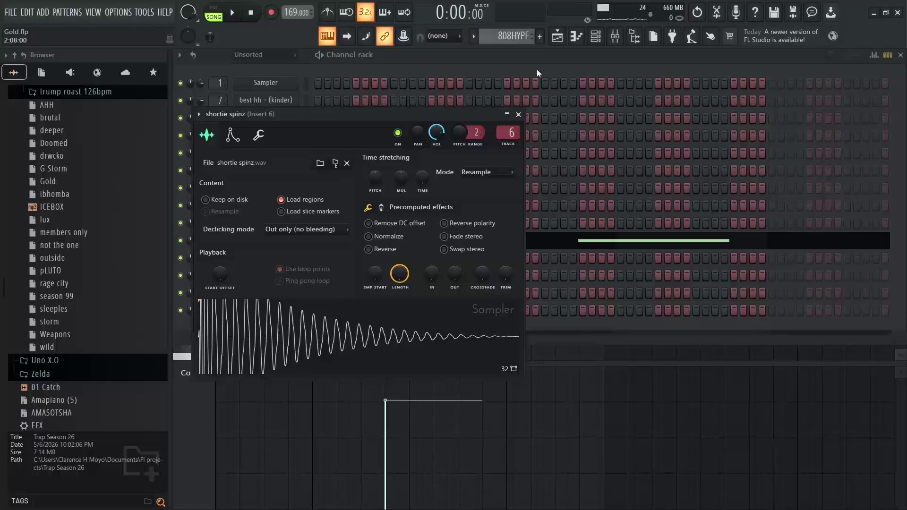
click(582, 69)
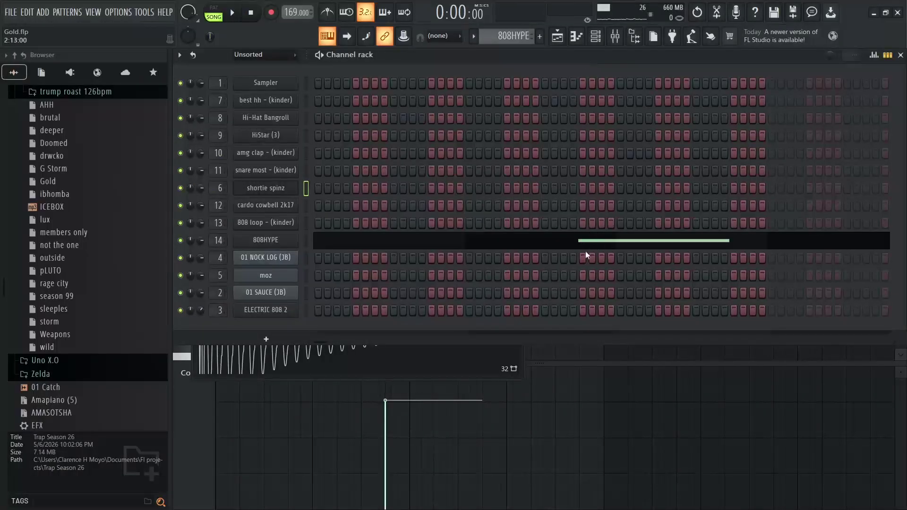
Add Fruity Parametric EQ 2 to slot 4 of mixer Insert 14 for the 808HYPE channel.
key(F9)
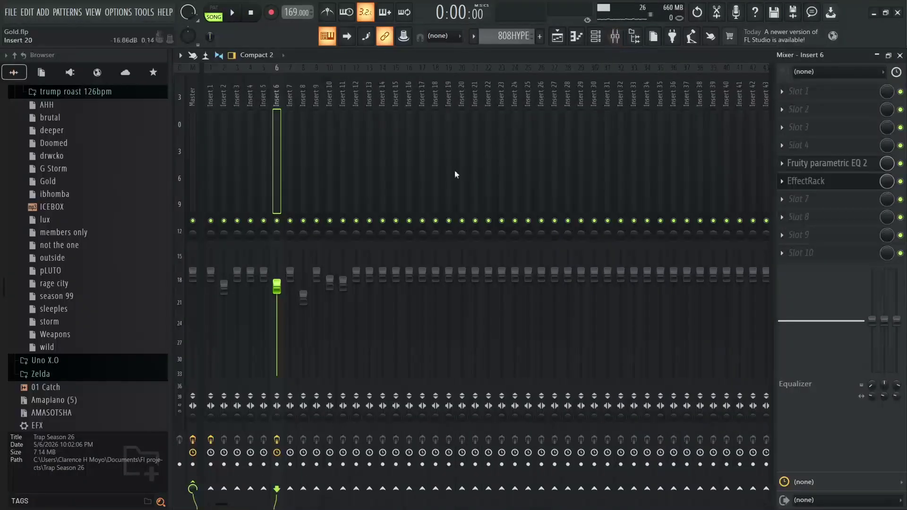
click(381, 142)
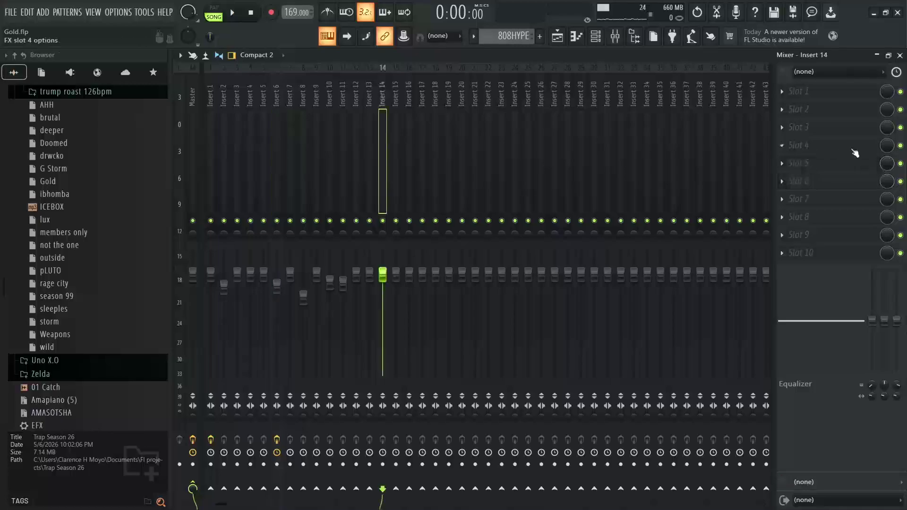
click(803, 148)
click(641, 121)
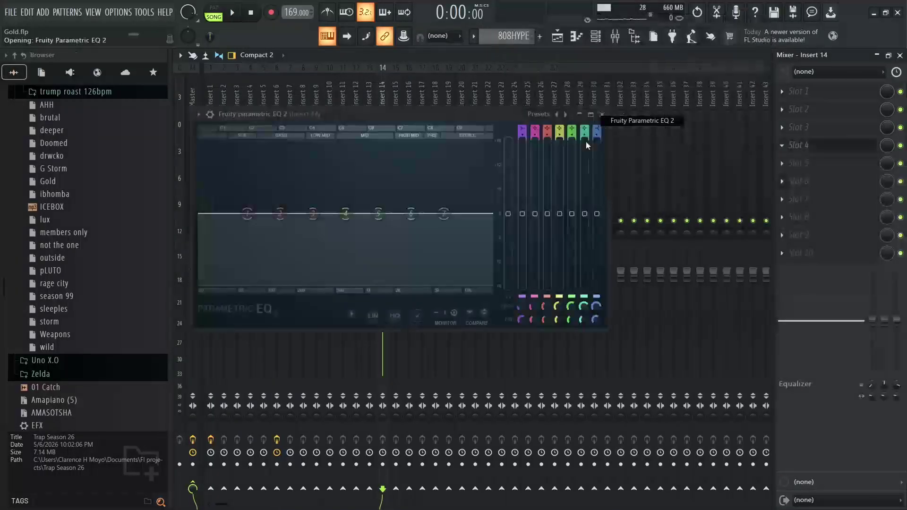
Play the song from the start twice to examine the 808HYPE frequencies in the Insert 14 EQ, and close the EQ.
key(space)
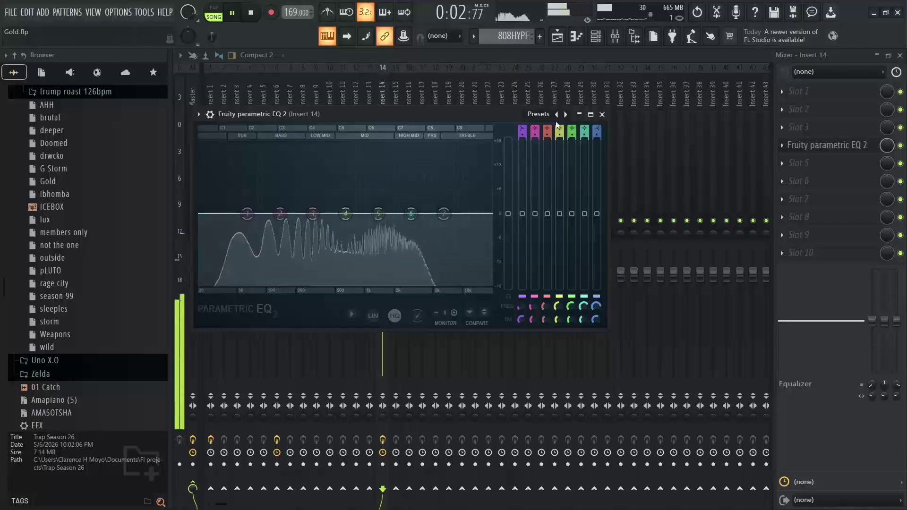
key(space)
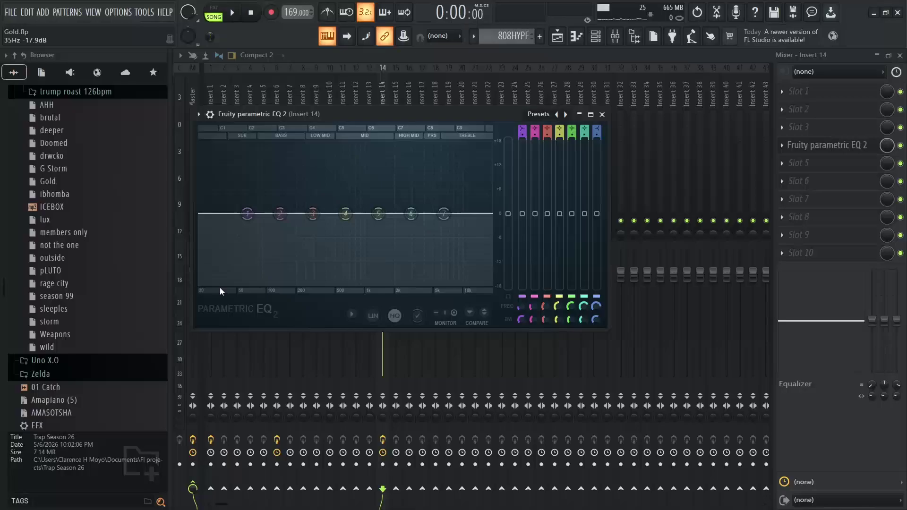
key(space)
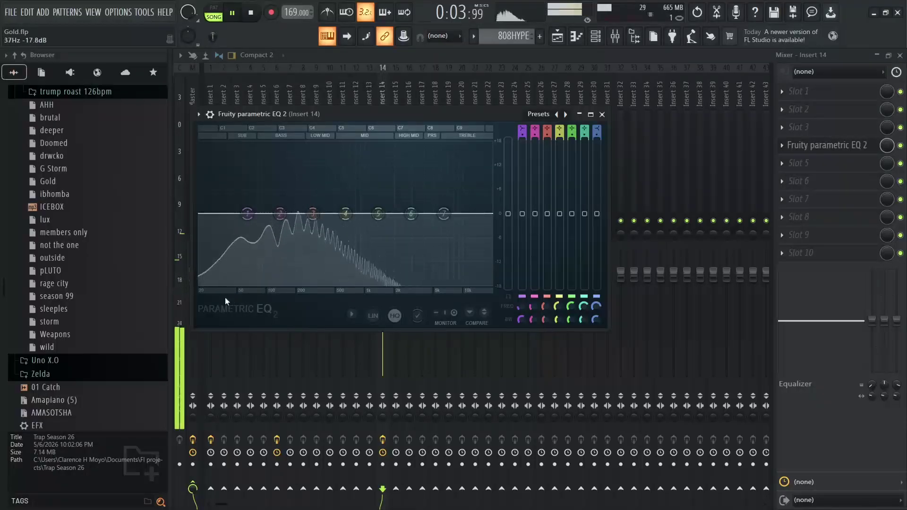
key(space)
click(581, 59)
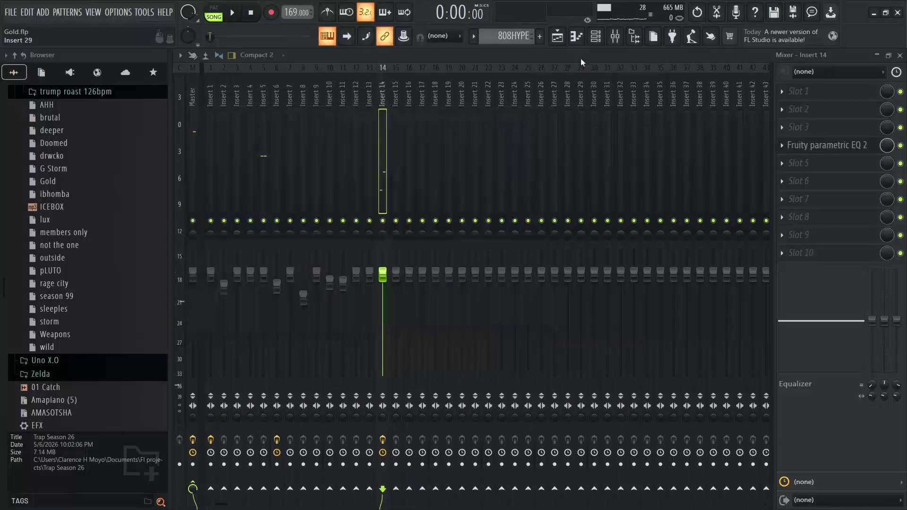
Open the Fruity Parametric EQ 2 on mixer Insert 6, examine the shortie spinz frequencies during playback, and close it.
click(279, 172)
click(849, 170)
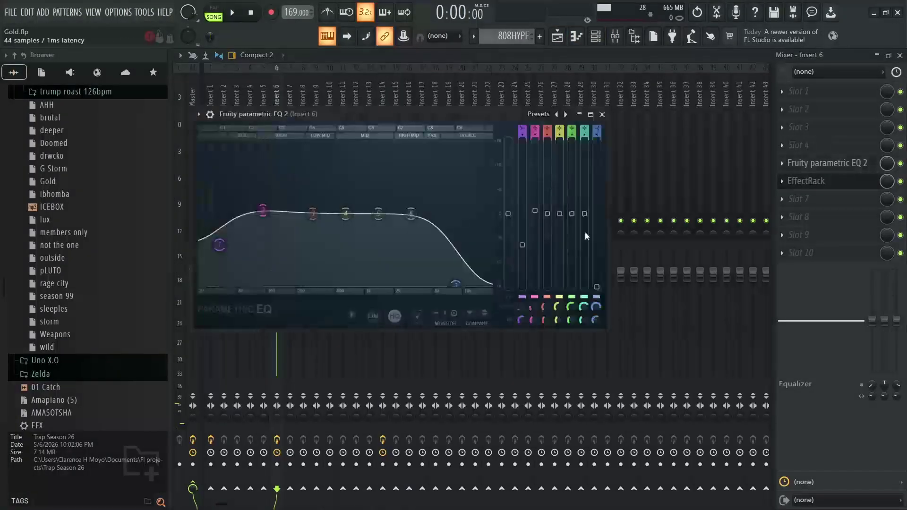
key(space)
key(space)
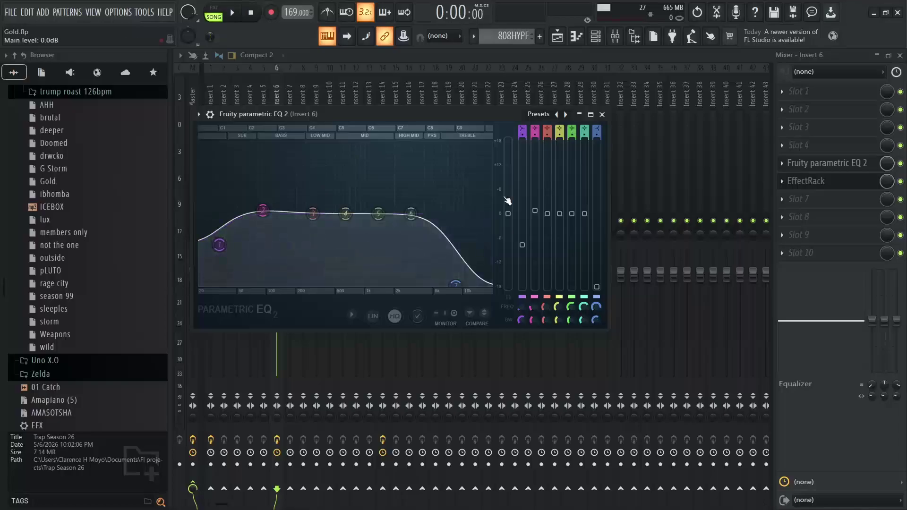
click(615, 61)
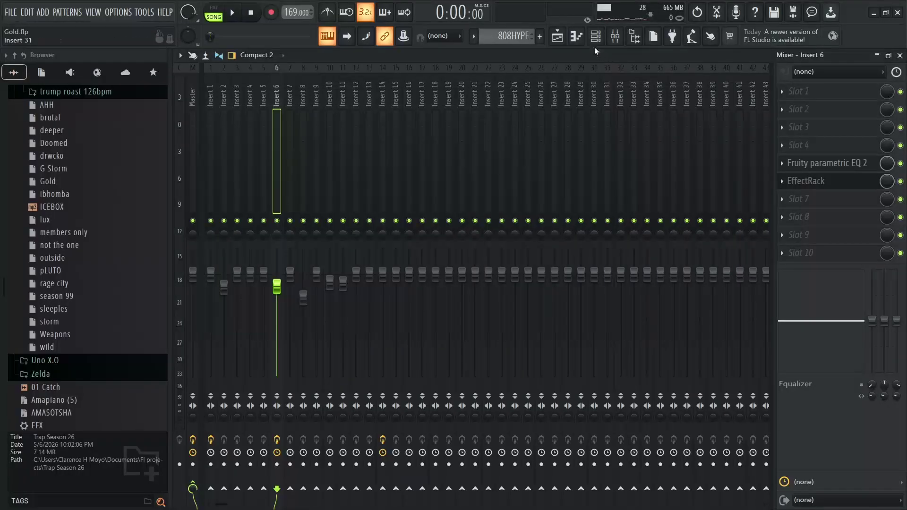
Return to the playlist, unmute the 01 NOCK LOG (JB) track, and play the active tracks from the song start.
click(558, 36)
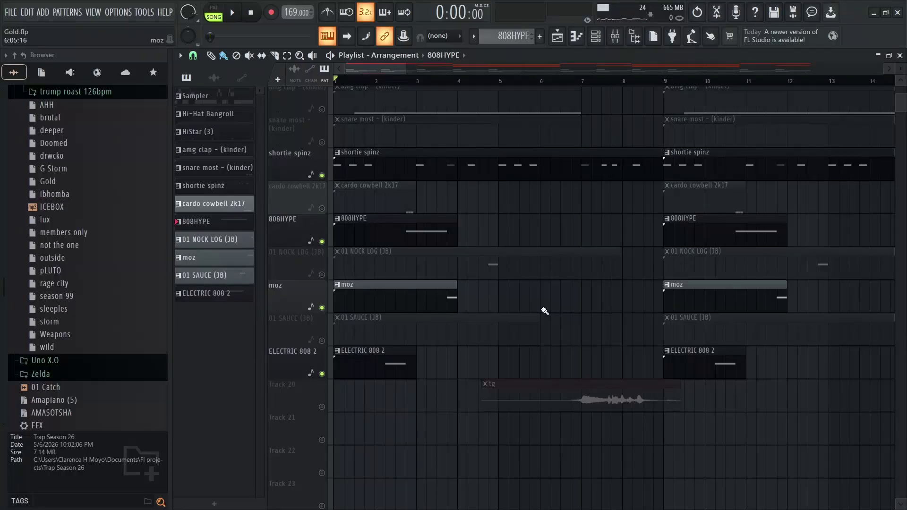
click(325, 275)
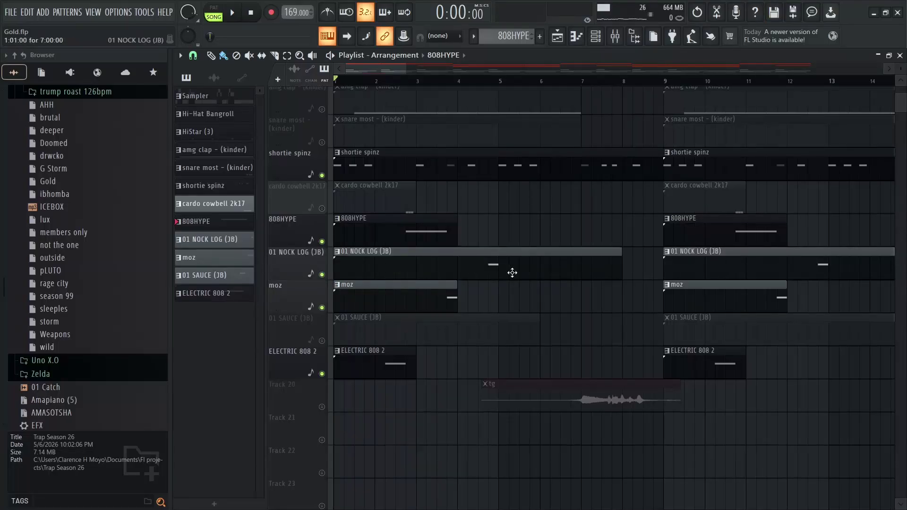
key(space)
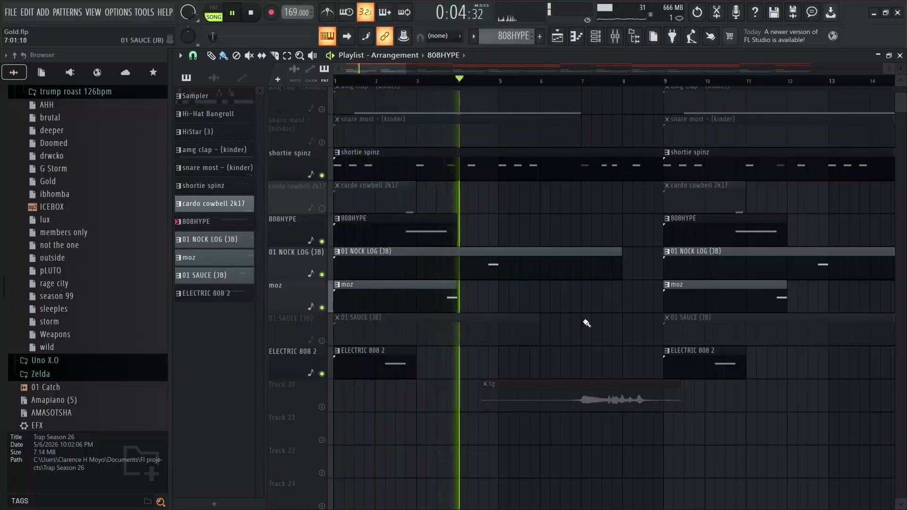
key(space)
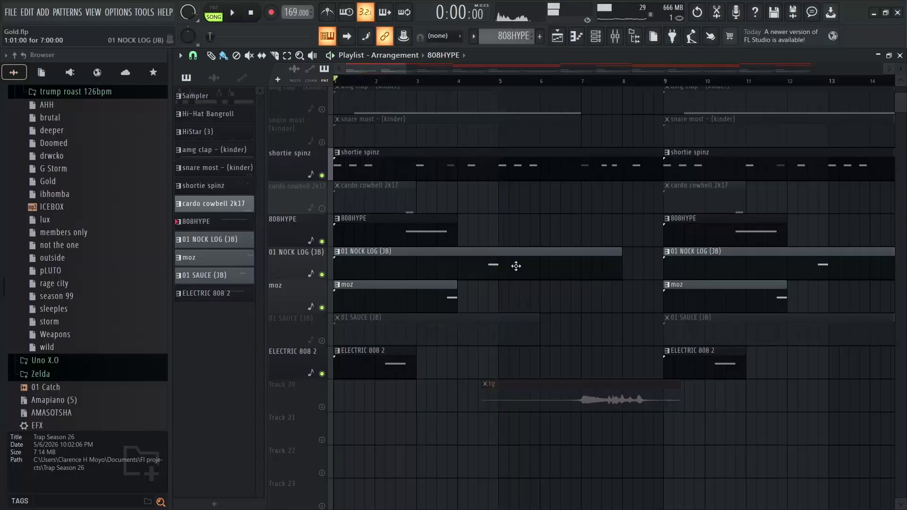
Open the 01 NOCK LOG (JB) pattern in the piano roll, and bring up its Fruity DX10 synth from the channel rack.
double_click(514, 265)
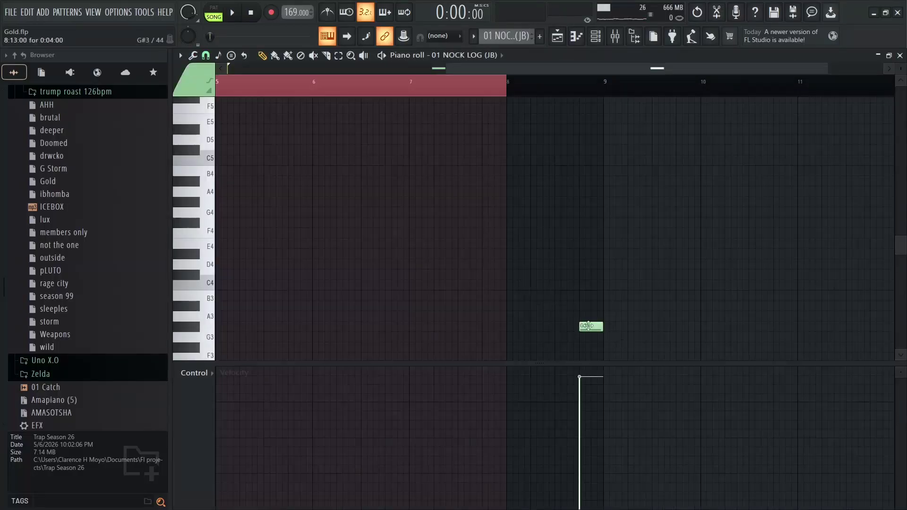
scroll(604, 269, down, 3)
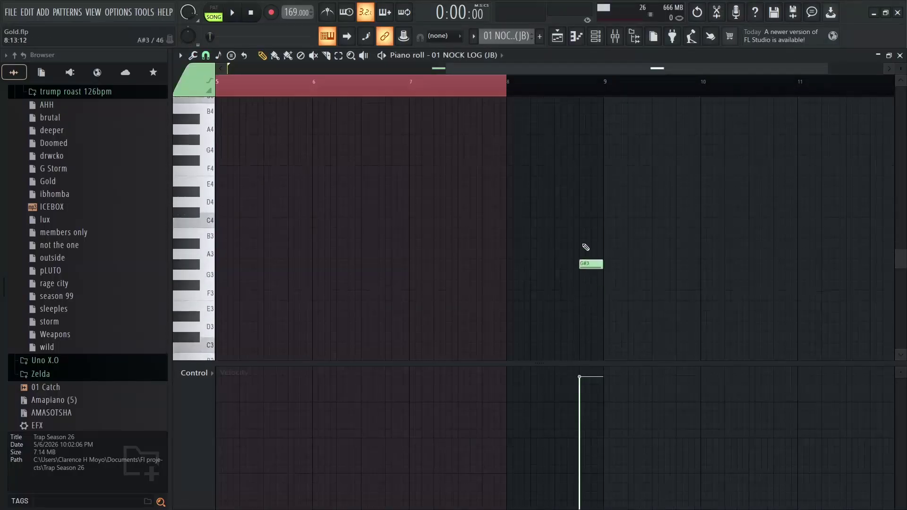
click(597, 37)
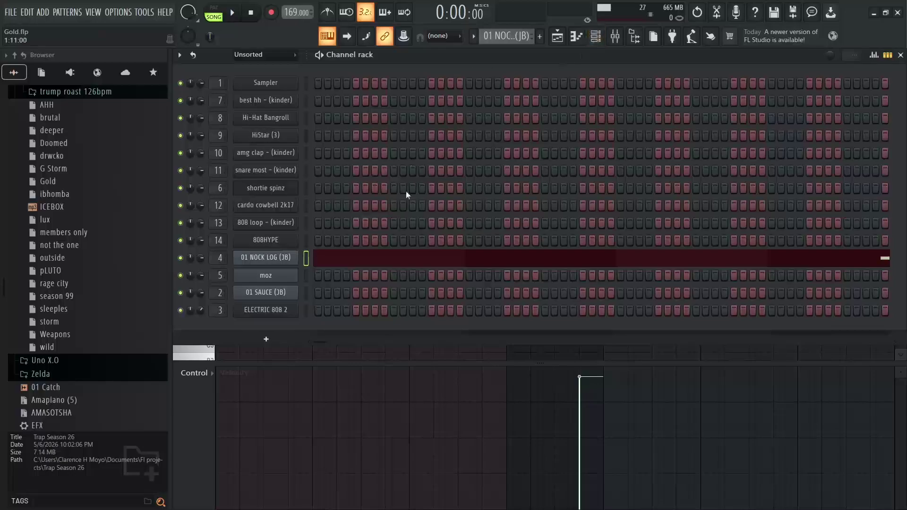
click(282, 258)
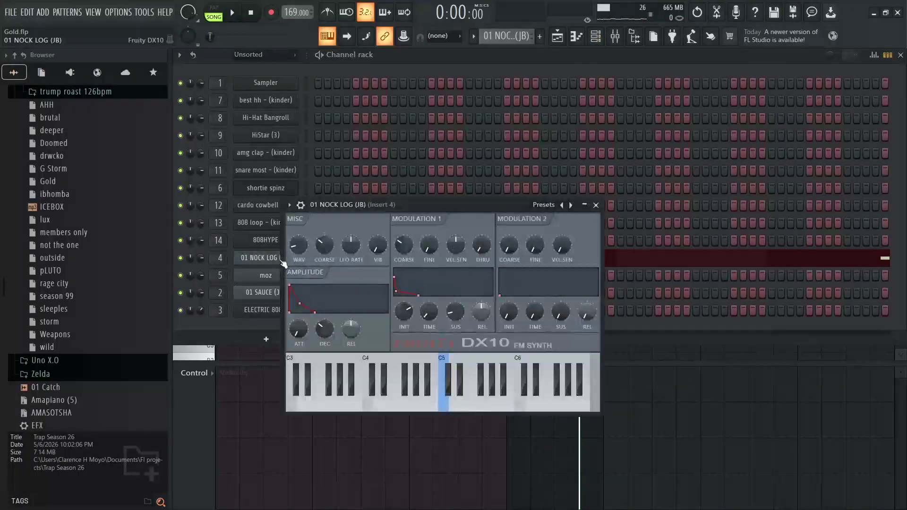
drag(478, 204, 496, 179)
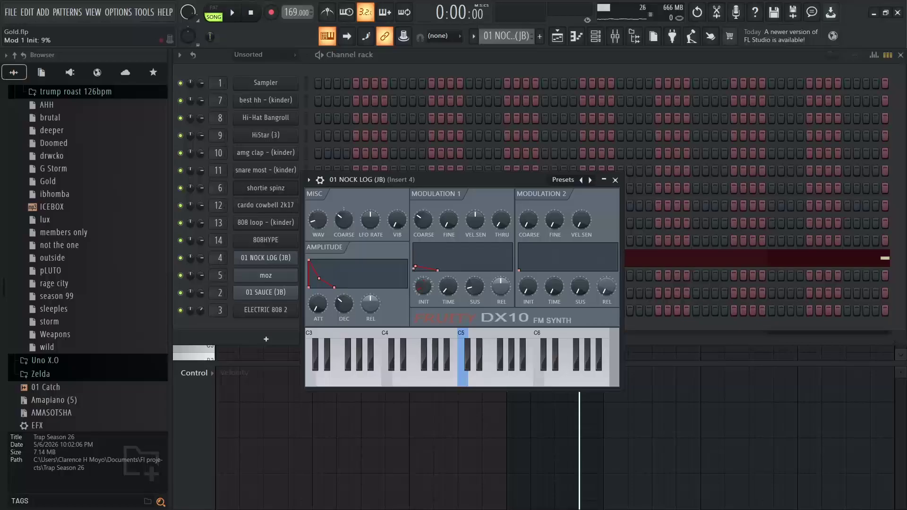
Audition low notes on the 01 NOCK LOG (JB) synth with Modulation 1 Init at 9% and then 68%, and return to the playlist.
click(376, 378)
click(408, 378)
click(419, 378)
click(367, 378)
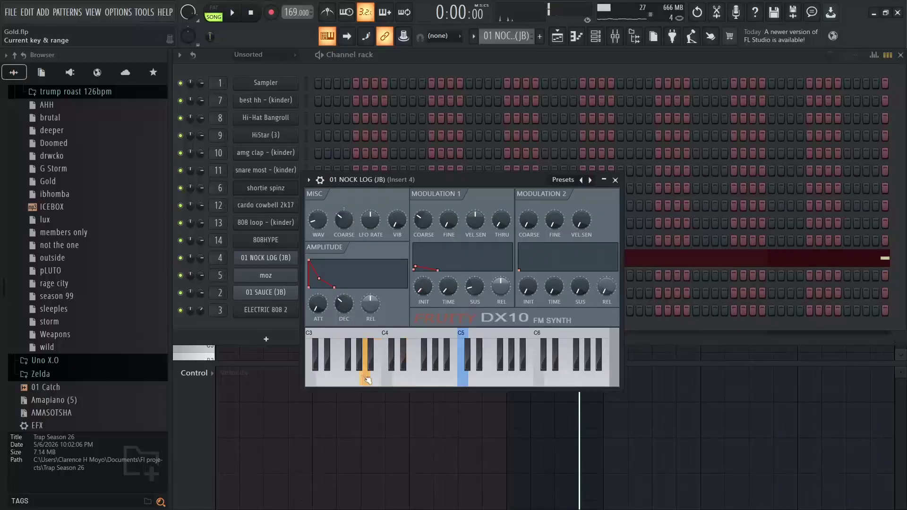
drag(423, 286, 423, 302)
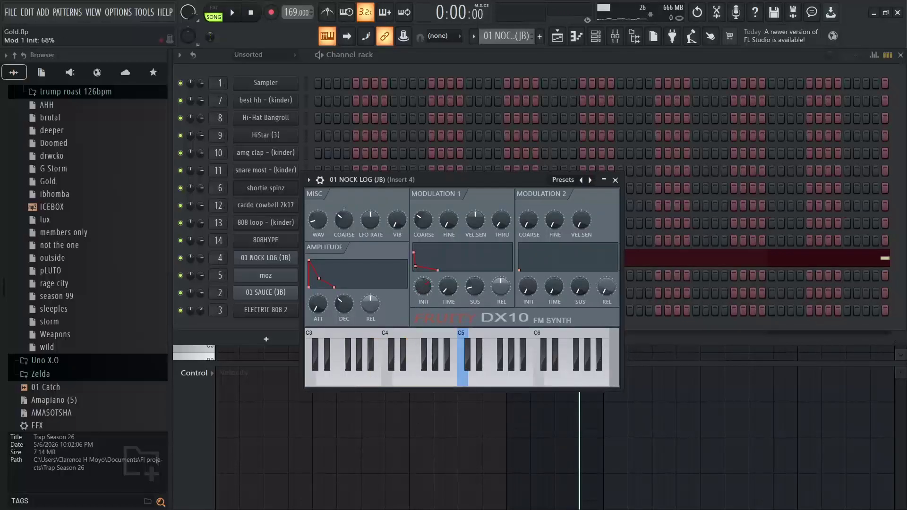
click(368, 382)
click(398, 383)
click(550, 56)
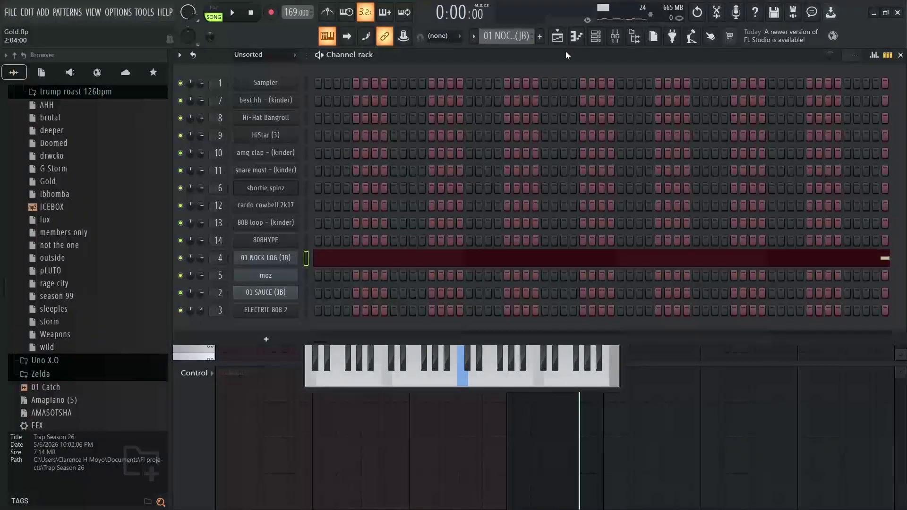
click(576, 36)
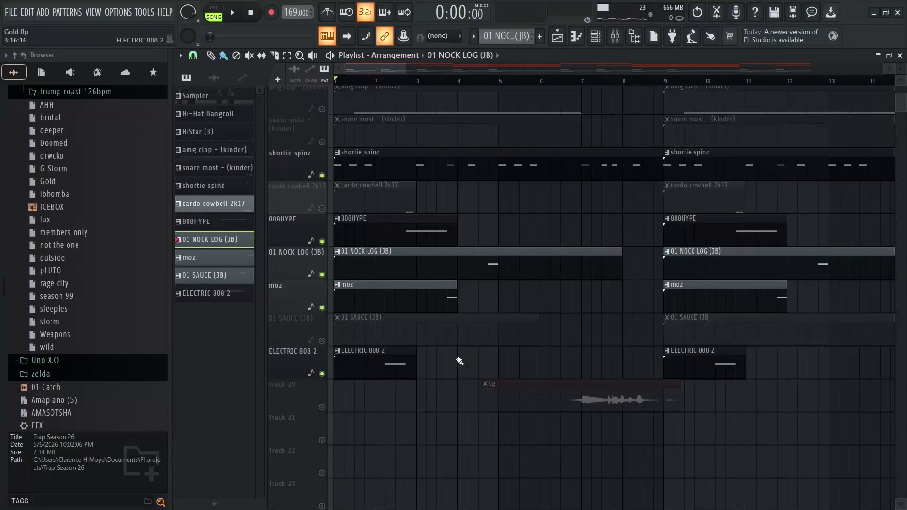
Unmute the 01 SAUCE (JB) track, play the song with its first clip extended to eight bars, and shorten that clip to four bars.
click(322, 341)
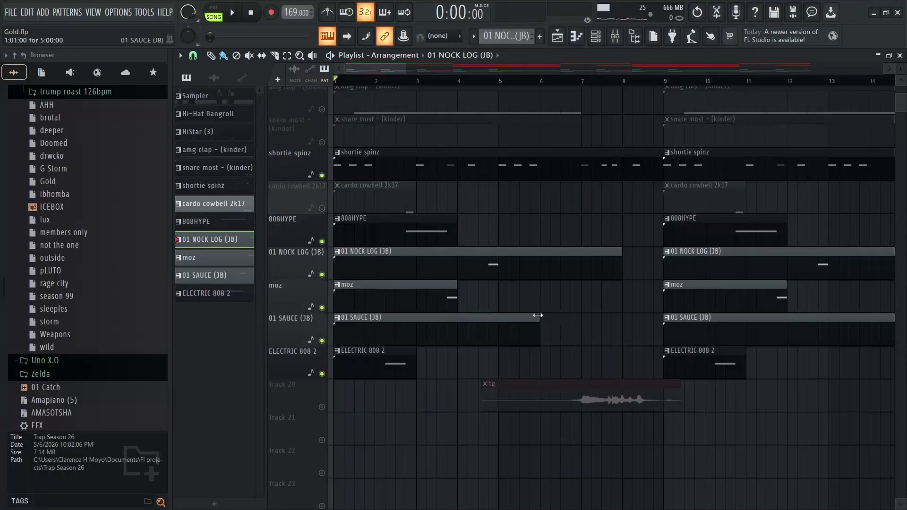
drag(538, 315, 662, 316)
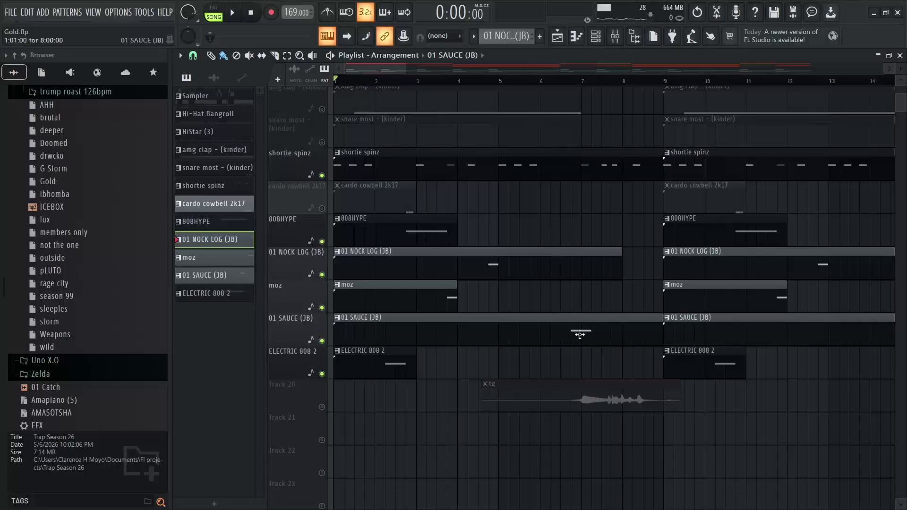
key(space)
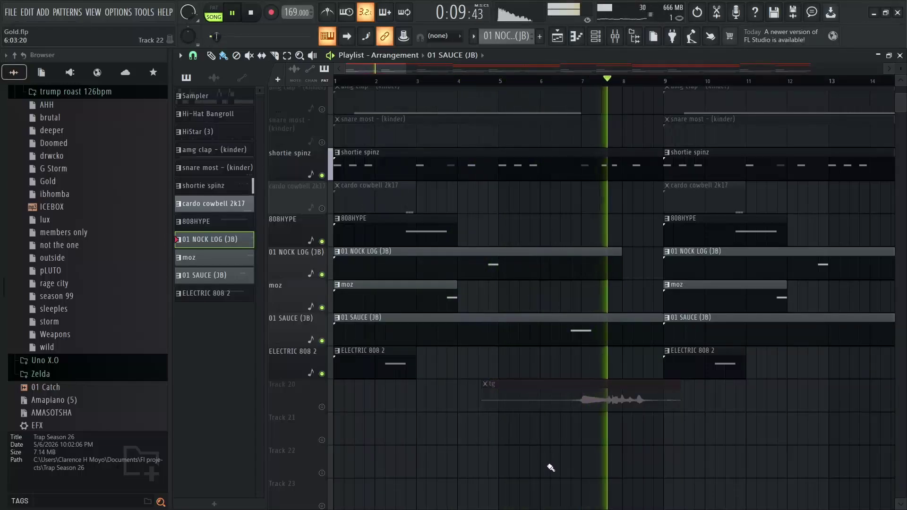
key(space)
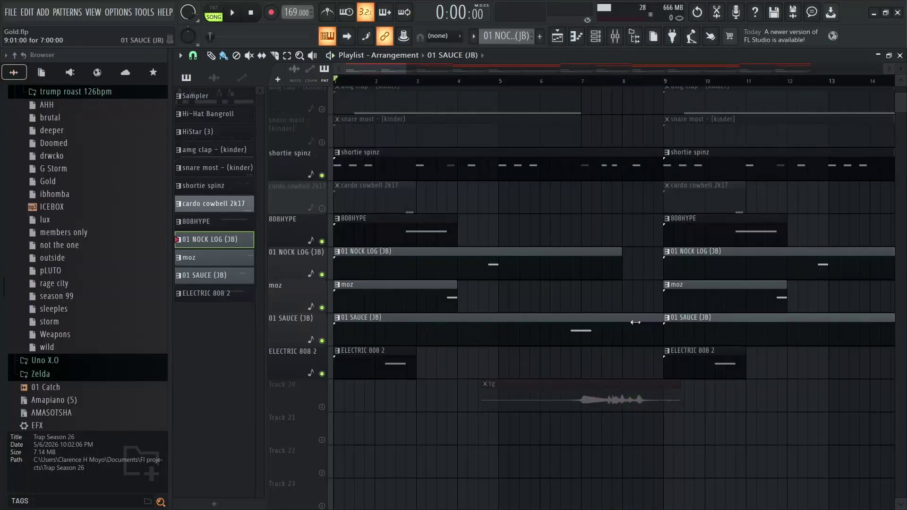
drag(661, 317, 498, 309)
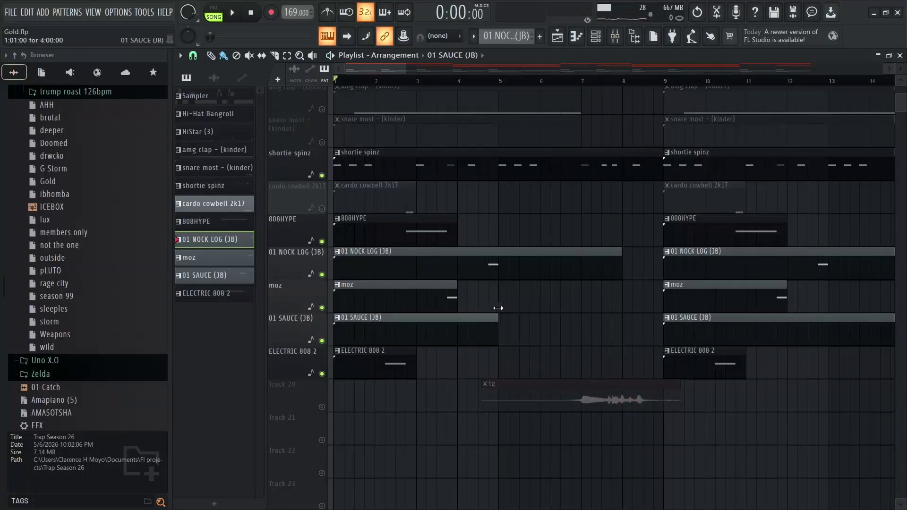
Open the 01 SAUCE (JB) pattern in the piano roll, and bring up its Fruity DX10 synth from the channel rack.
double_click(446, 338)
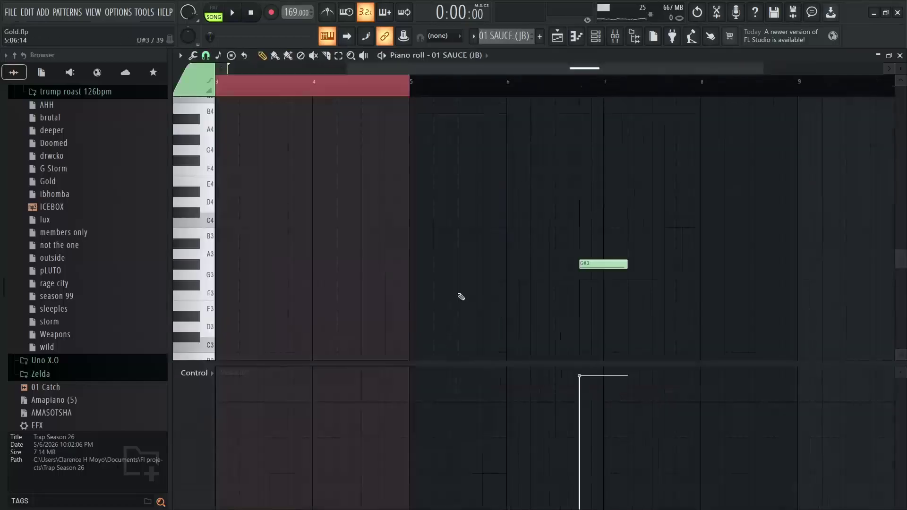
click(595, 40)
click(274, 292)
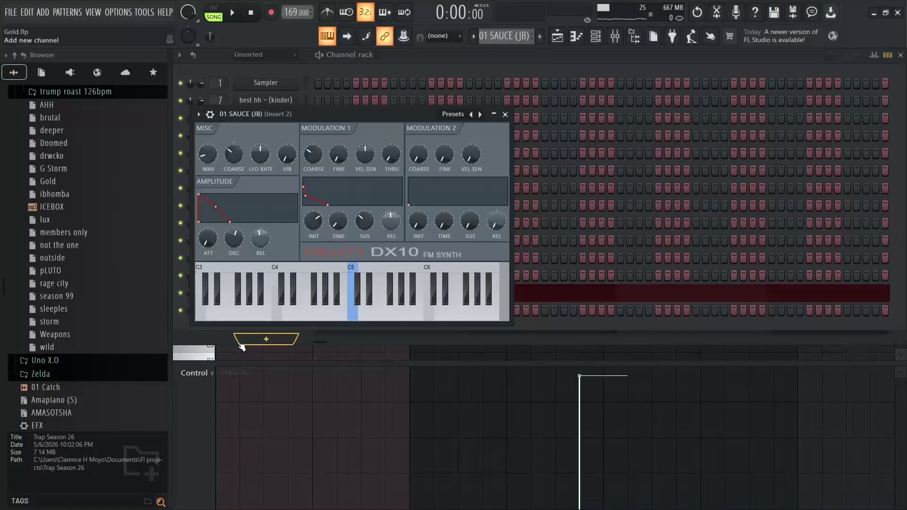
key(Escape)
click(274, 292)
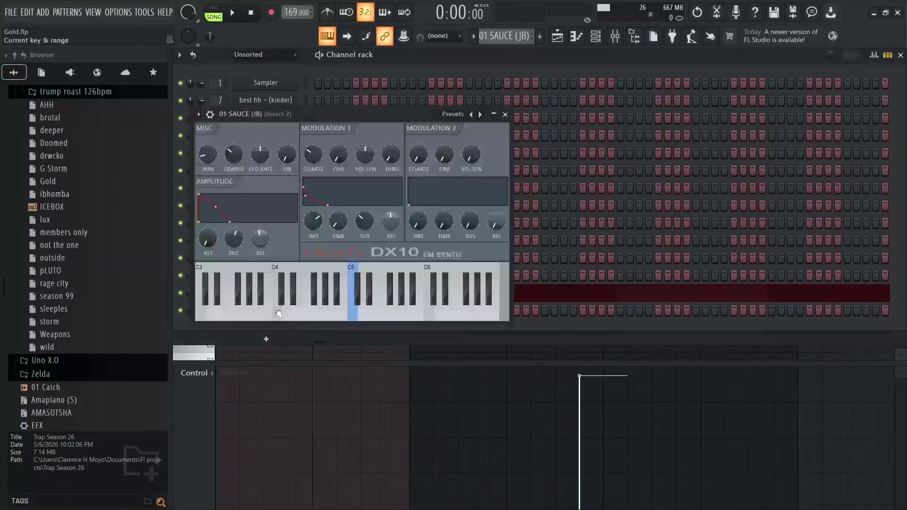
Audition the 01 SAUCE (JB) Fruity DX10 sound by playing a range of notes between C3 and C5 on its keyboard.
click(276, 315)
click(255, 316)
click(297, 316)
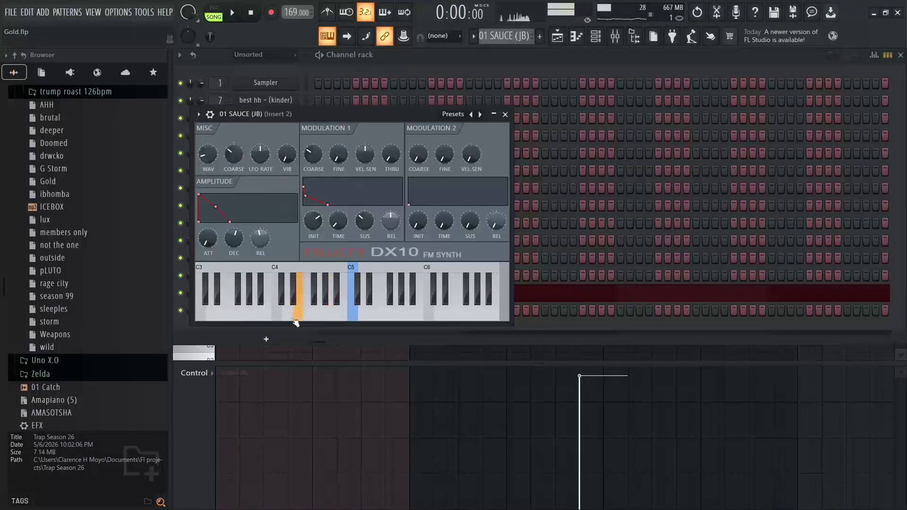
click(256, 318)
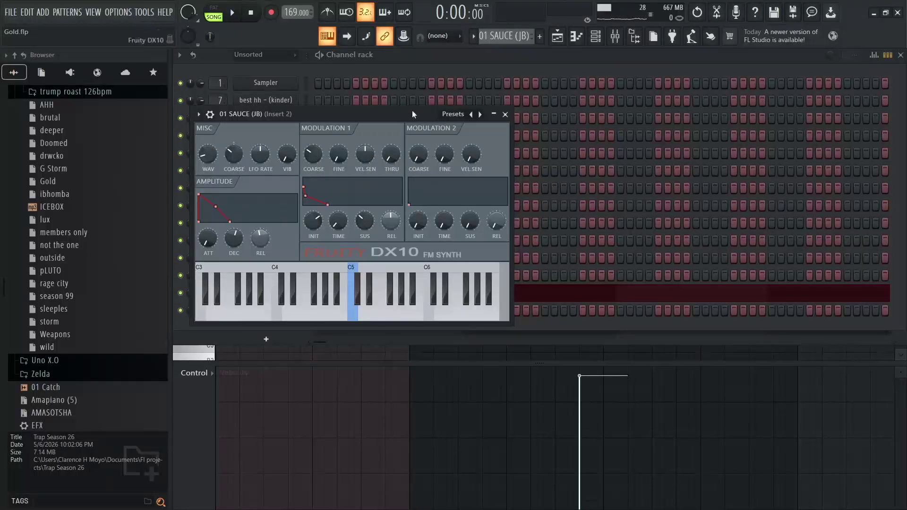
drag(412, 114, 537, 116)
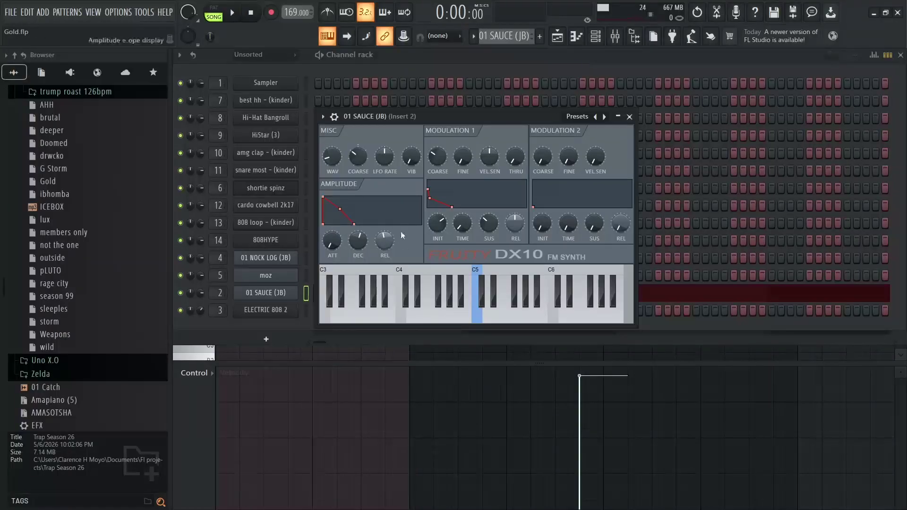
click(415, 312)
click(390, 312)
click(358, 312)
click(392, 317)
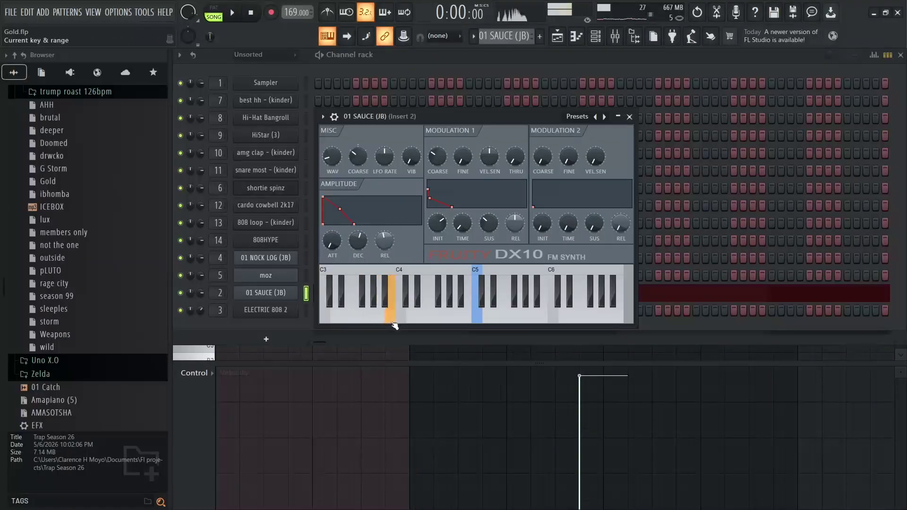
click(369, 317)
click(401, 317)
click(373, 317)
click(414, 317)
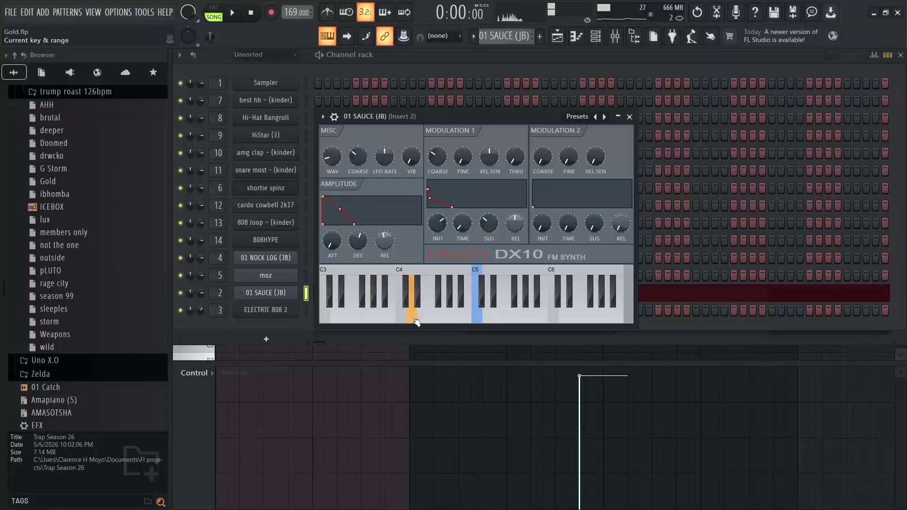
click(390, 315)
click(435, 314)
click(435, 314)
click(380, 314)
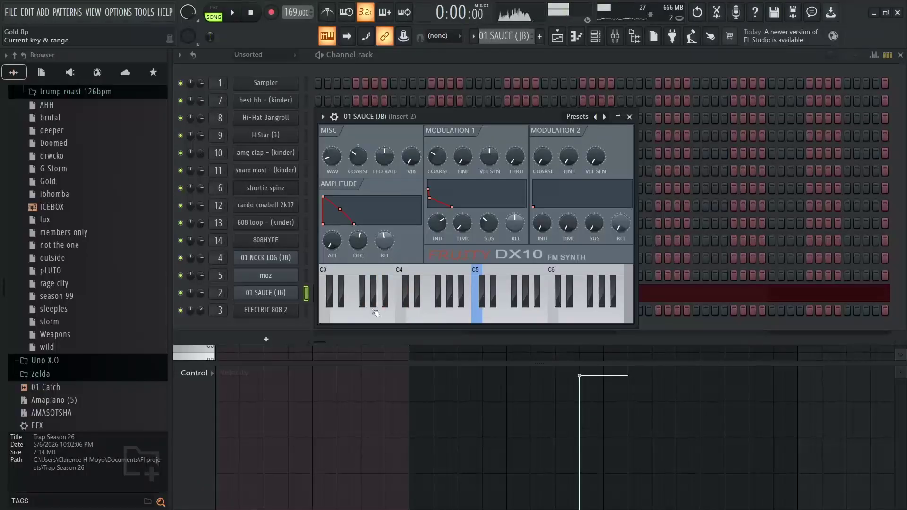
click(436, 314)
Examine the list of Fruity DX10 presets for 01 SAUCE (JB), and close the synth without choosing one.
click(586, 118)
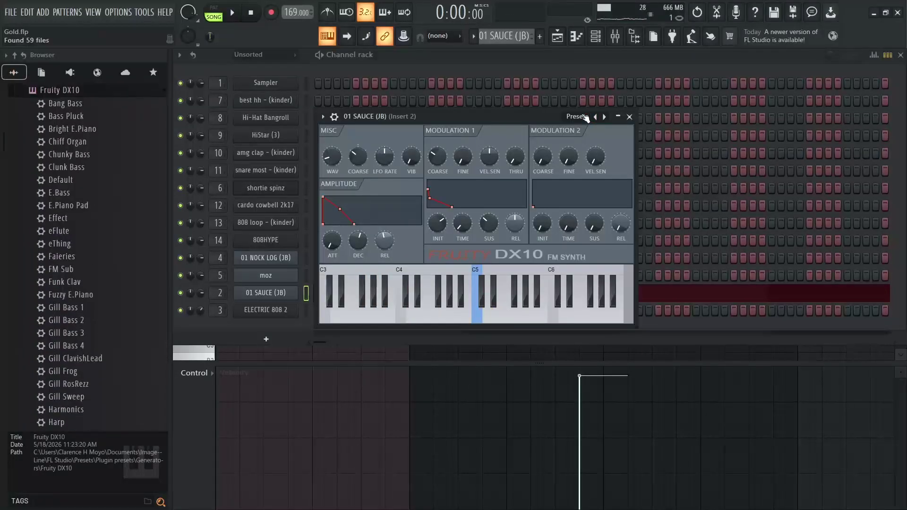
click(575, 118)
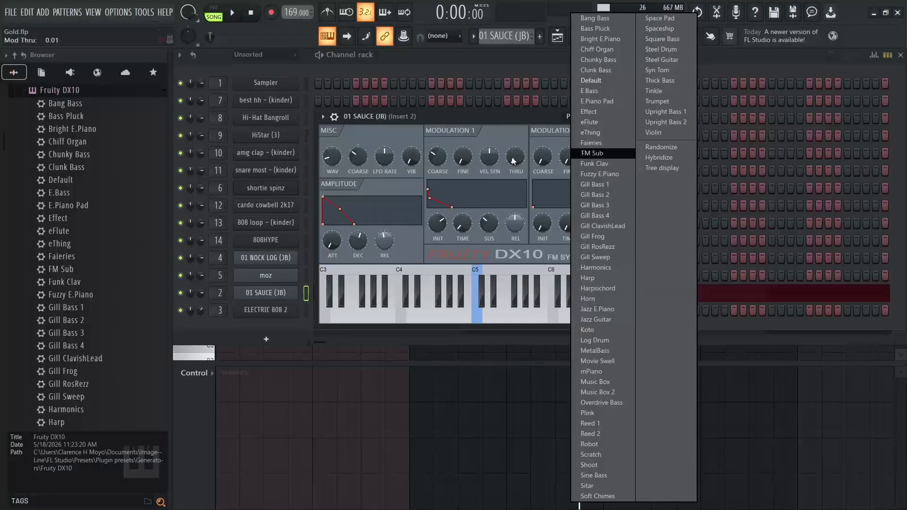
click(463, 52)
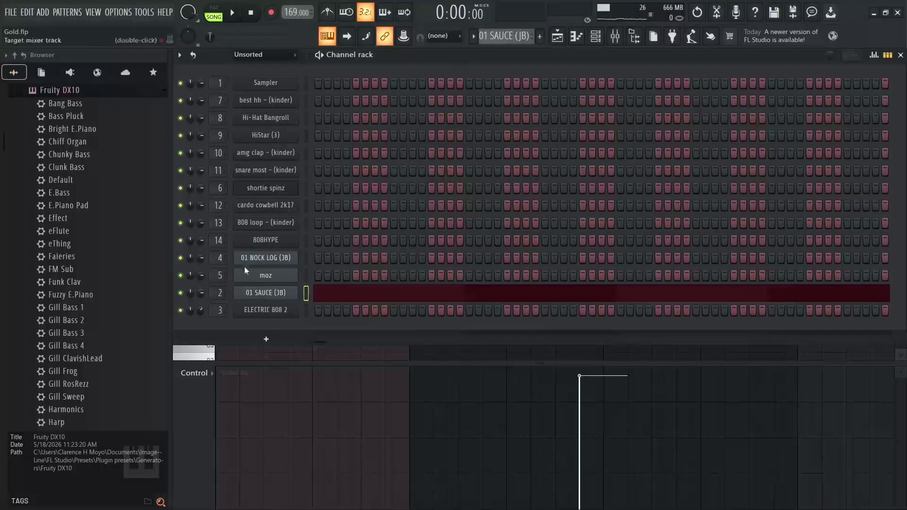
Collapse the Fruity DX10, Generators and Plugin presets folders in the browser.
scroll(85, 279, up, 4)
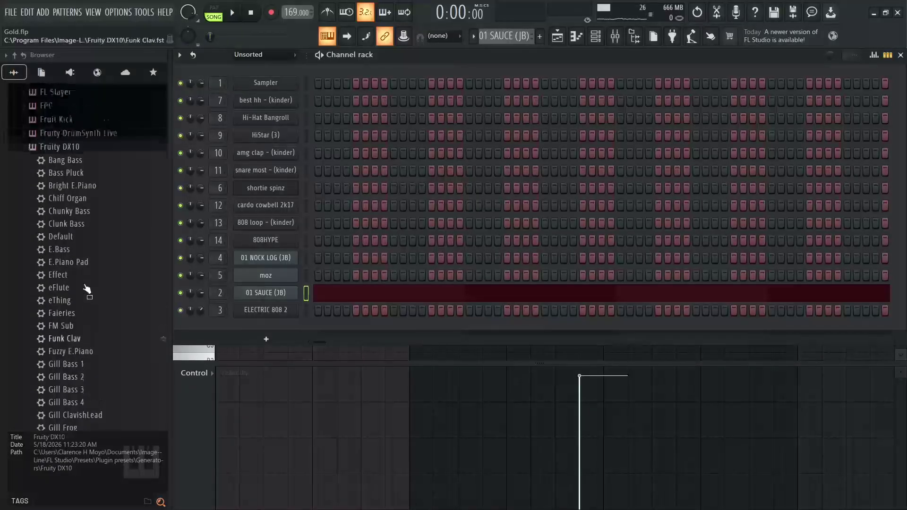
click(74, 244)
scroll(74, 255, up, 2)
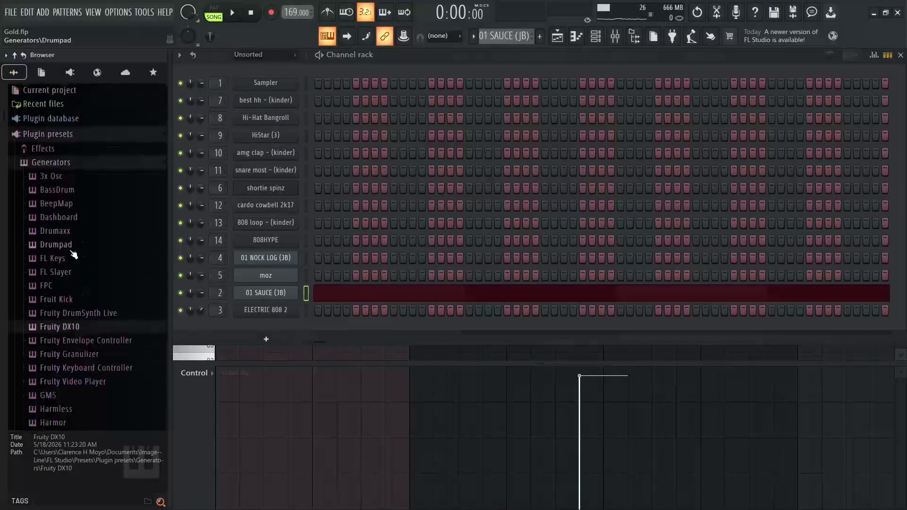
click(62, 163)
click(52, 135)
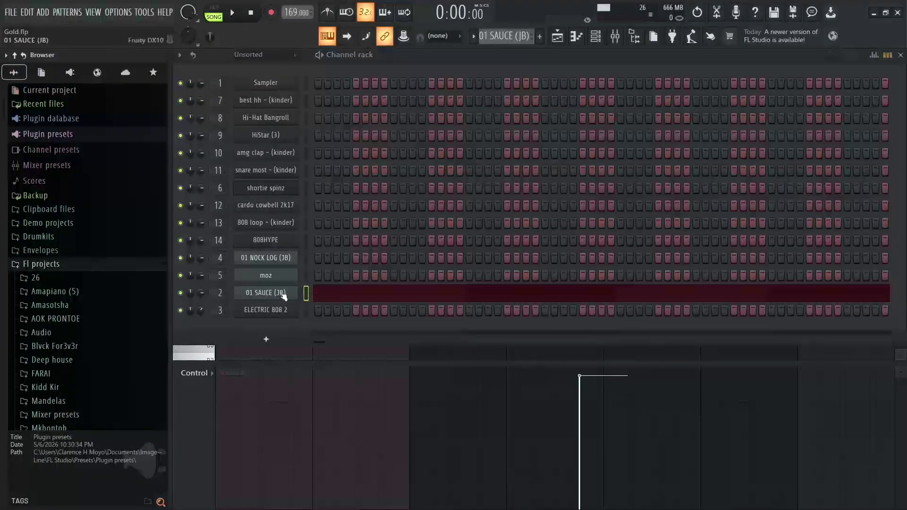
Return to the playlist, unmute the Hi-Hat Bangroll track, and open its first pattern in the piano roll.
click(557, 36)
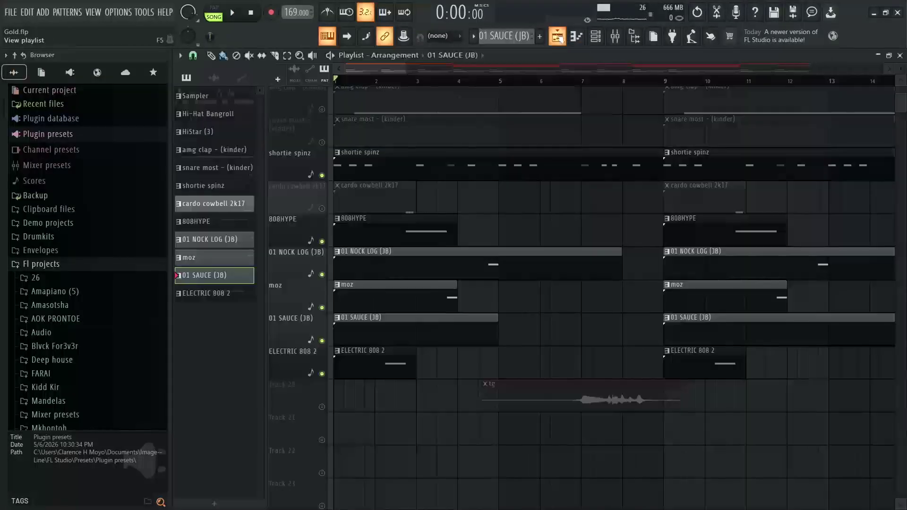
scroll(600, 78, down, 6)
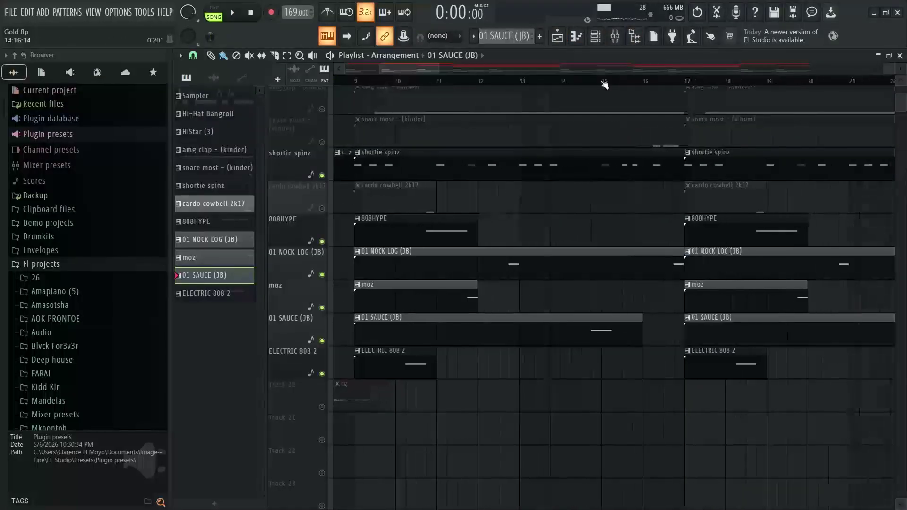
scroll(403, 322, up, 3)
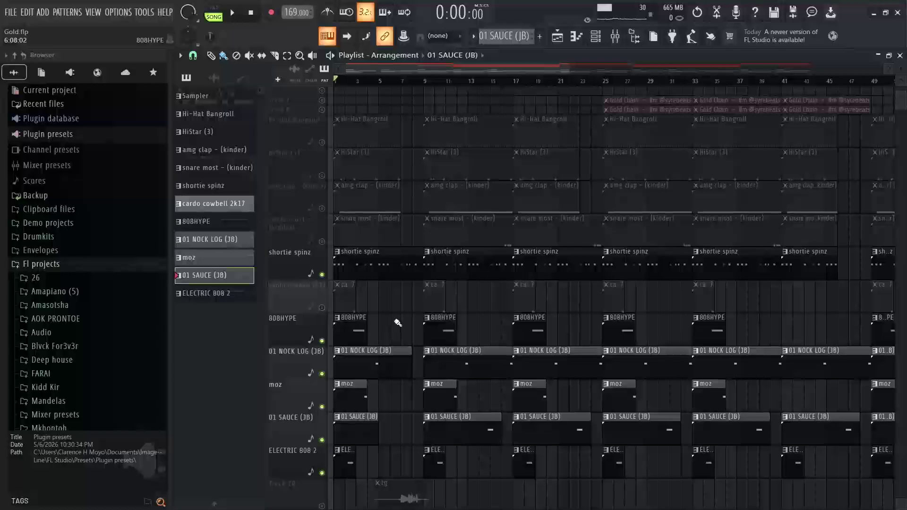
drag(570, 62, 407, 63)
scroll(662, 175, up, 1)
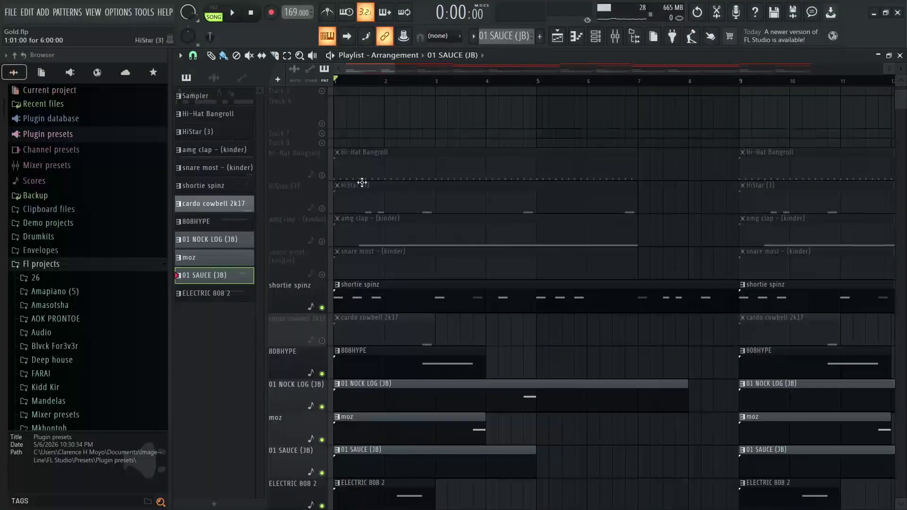
click(322, 176)
mouse_move(636, 151)
mouse_down()
mouse_move(738, 152)
mouse_move(642, 156)
mouse_up()
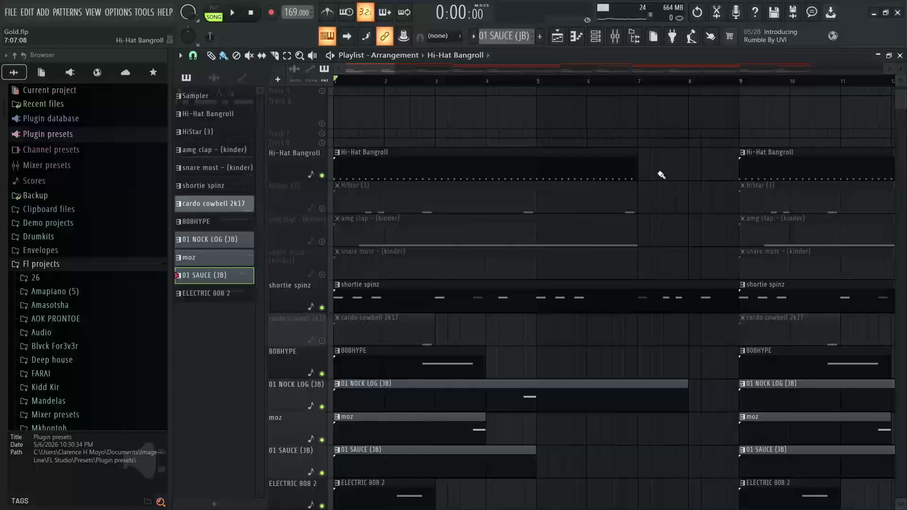
double_click(422, 166)
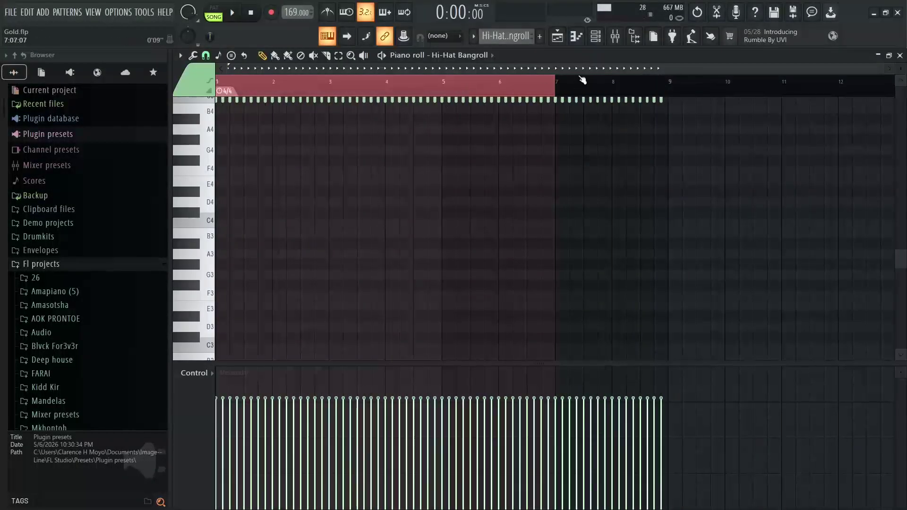
Audition the Hi-Hat Bangroll pattern from its piano roll, check its steps in the channel rack, and return to the playlist with playback stopped.
key(space)
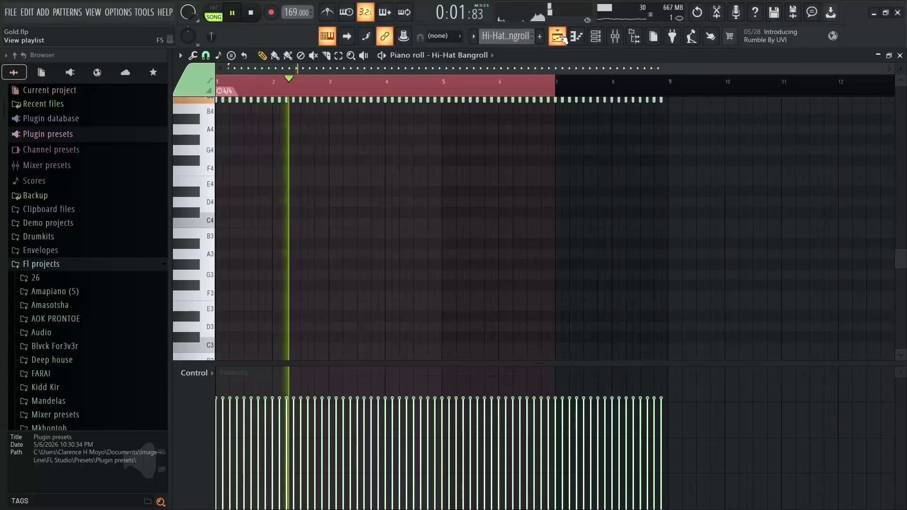
scroll(529, 199, up, 4)
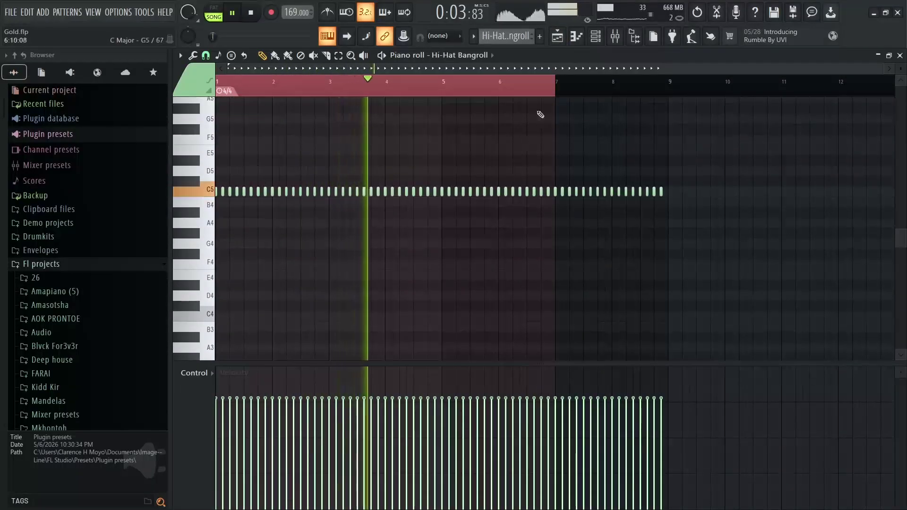
key(F6)
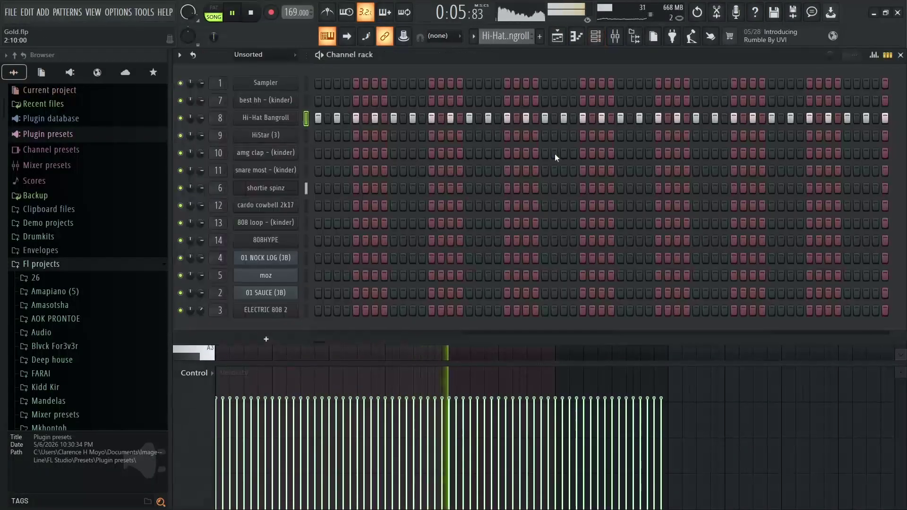
key(F5)
key(space)
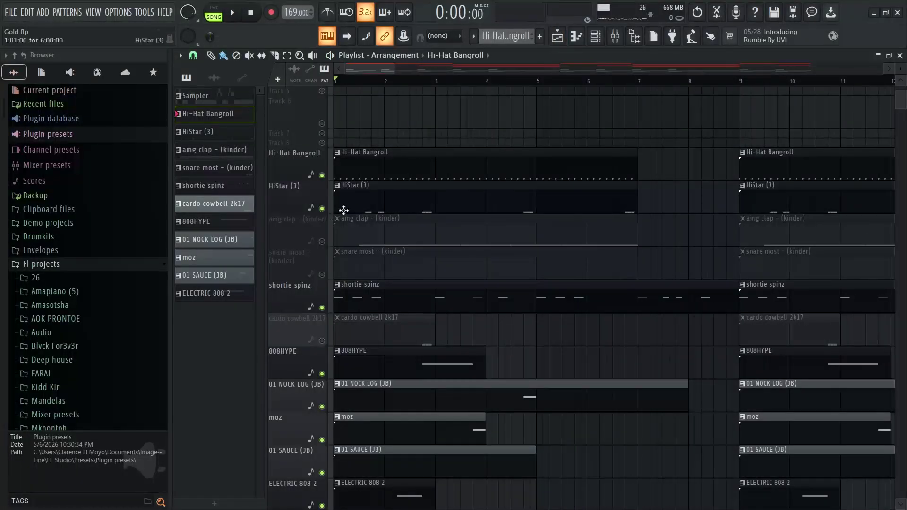
Open the first HiStar (3) pattern in the piano roll, audition it with the beat, and stop playback back in the playlist.
double_click(366, 208)
key(space)
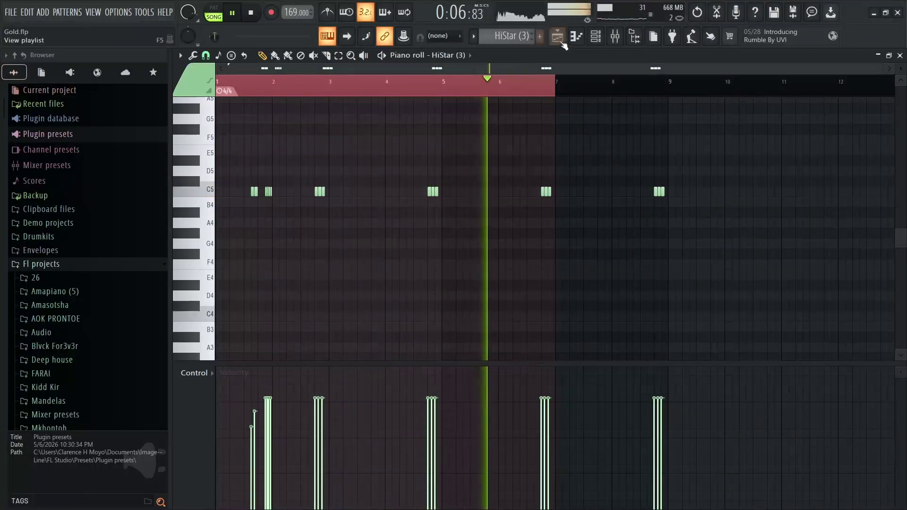
key(F5)
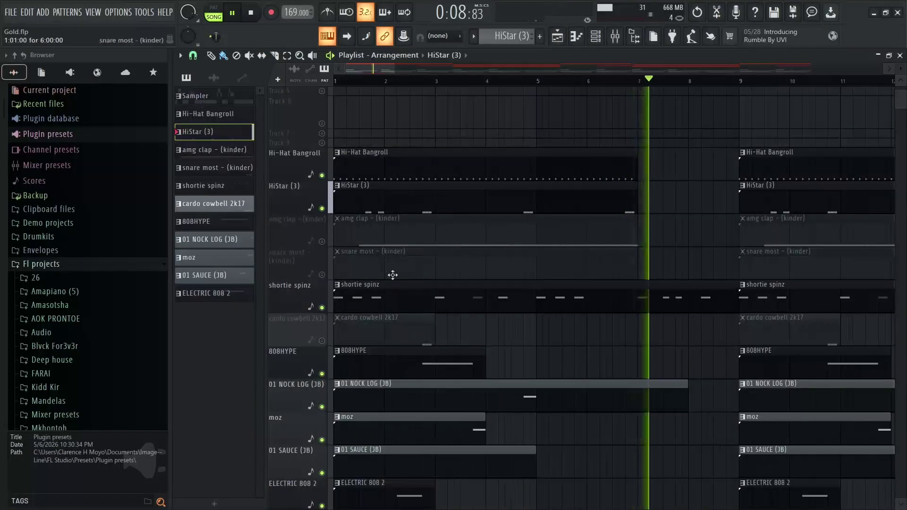
key(space)
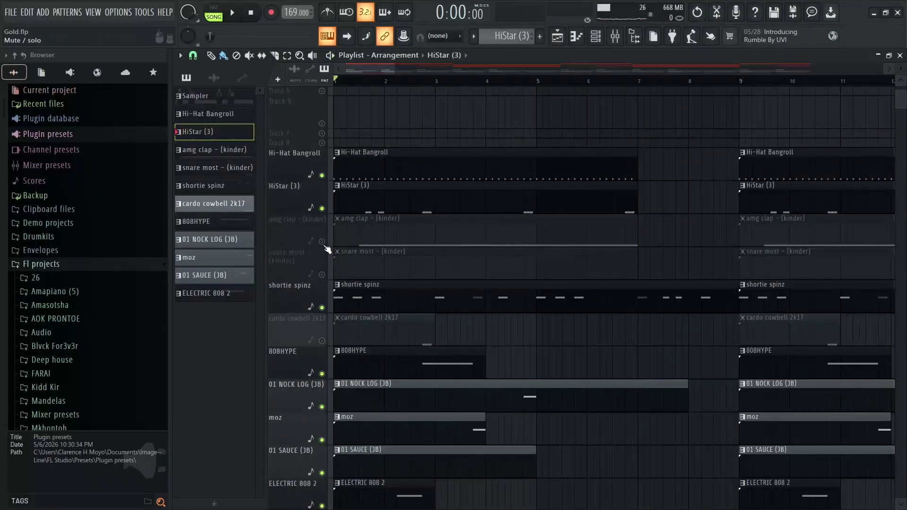
Unmute the amg clap and snare most tracks, and extend the first snare most clip to the start of bar 9.
click(322, 242)
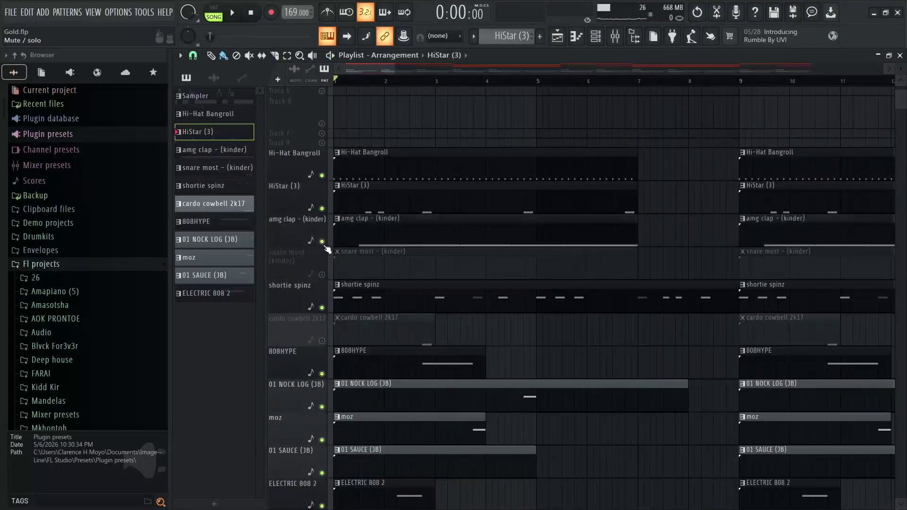
click(322, 275)
scroll(642, 296, down, 3)
scroll(646, 219, up, 2)
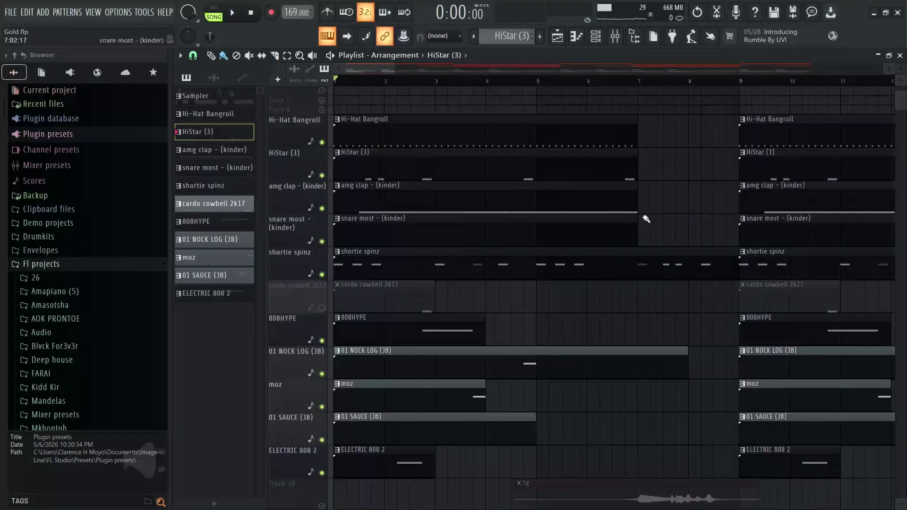
drag(635, 221, 724, 218)
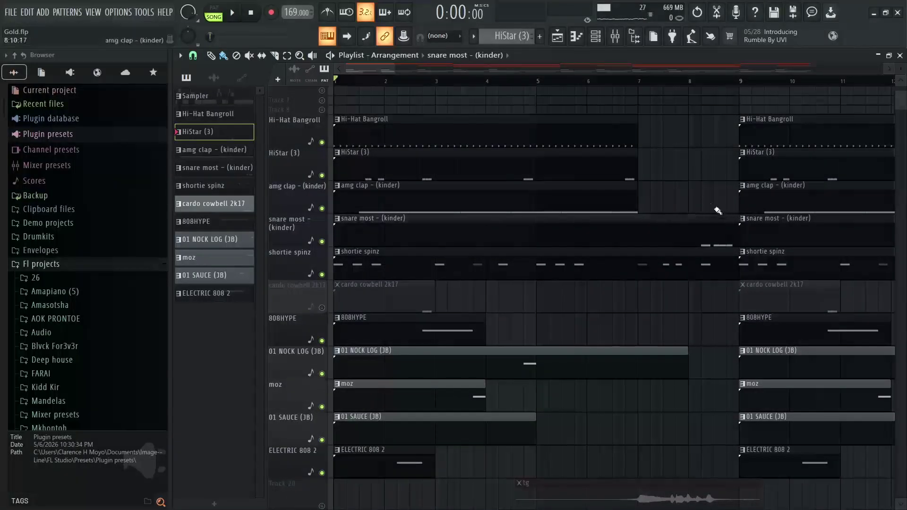
Audition the snare most - (kinder) pattern in the playlist and from bar 8 in its piano roll, and return to the playlist.
key(space)
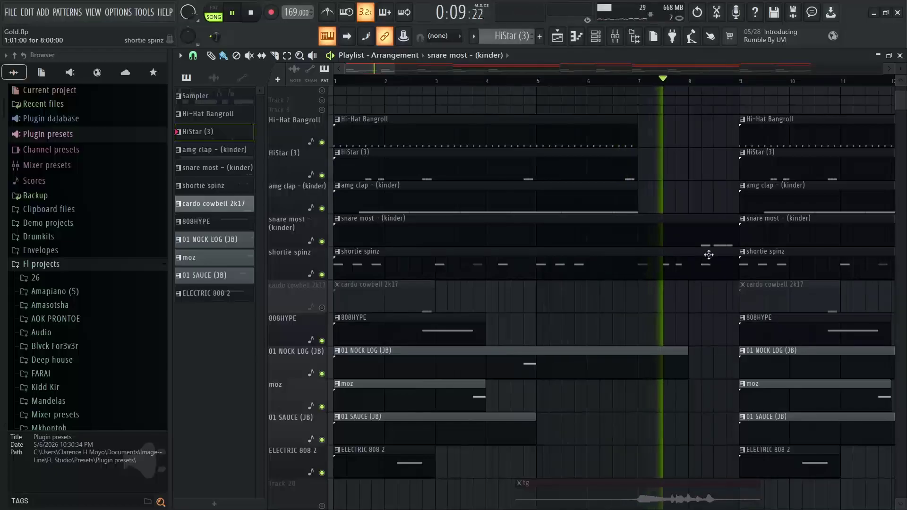
key(space)
double_click(678, 244)
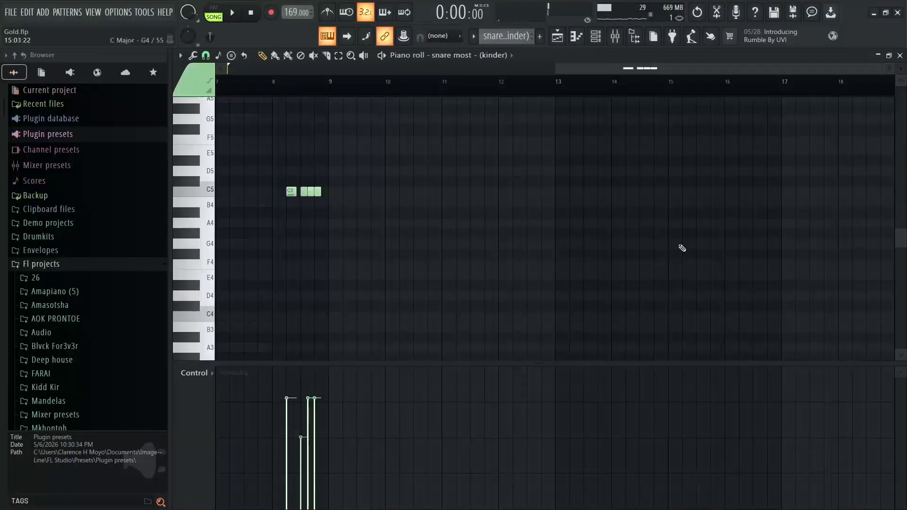
click(283, 93)
key(space)
key(space)
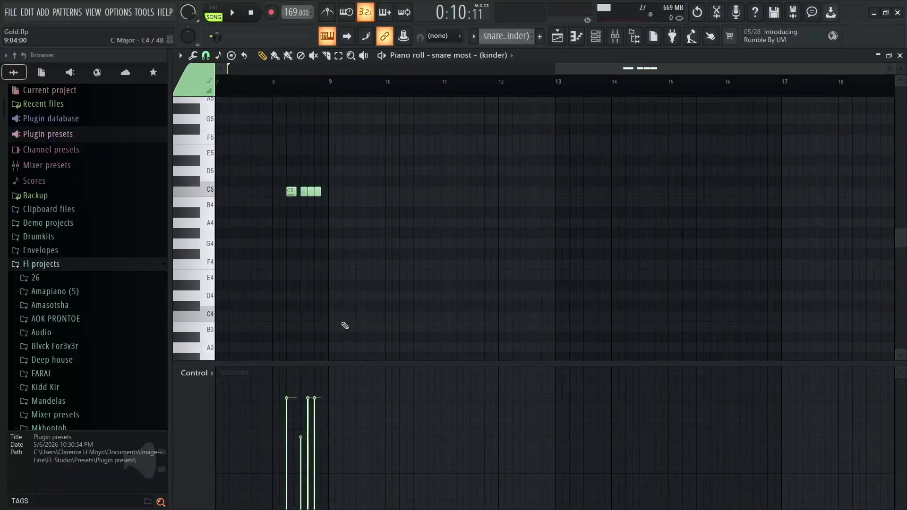
click(558, 36)
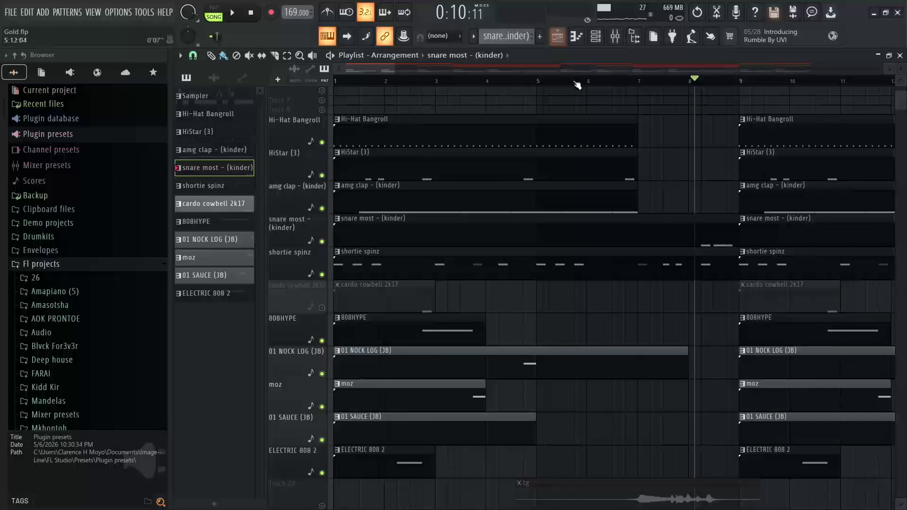
Unmute the cardo cowbell 2k17 track in the playlist.
scroll(615, 90, down, 5)
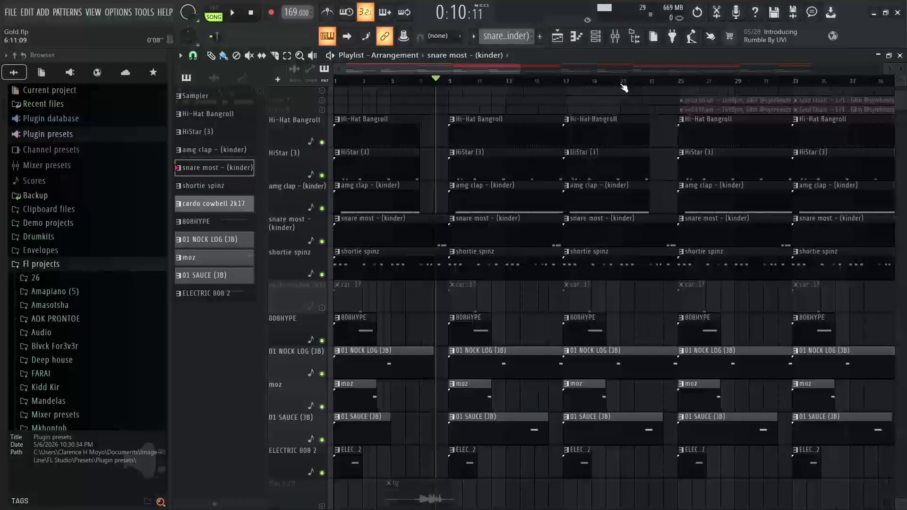
scroll(525, 290, down, 2)
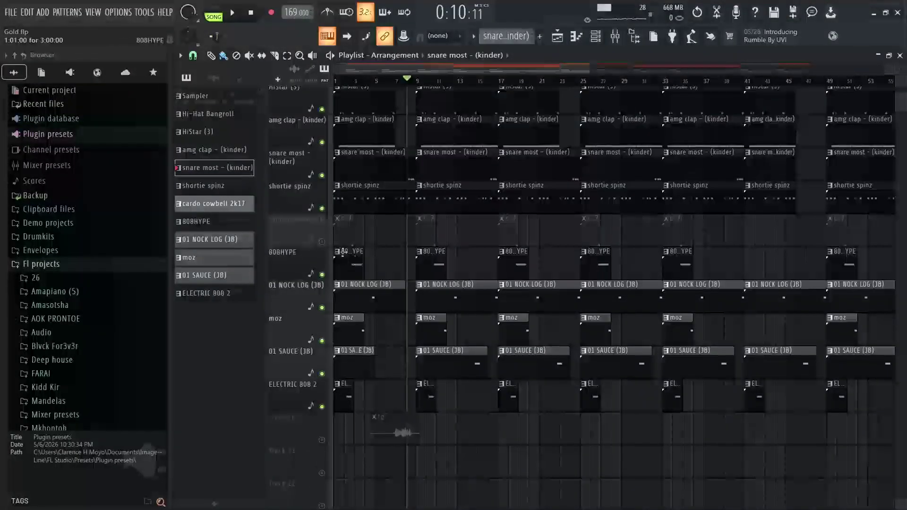
click(323, 242)
Audition the full arrangement from bar 25 with all drum tracks active, and stop playback.
scroll(441, 275, up, 5)
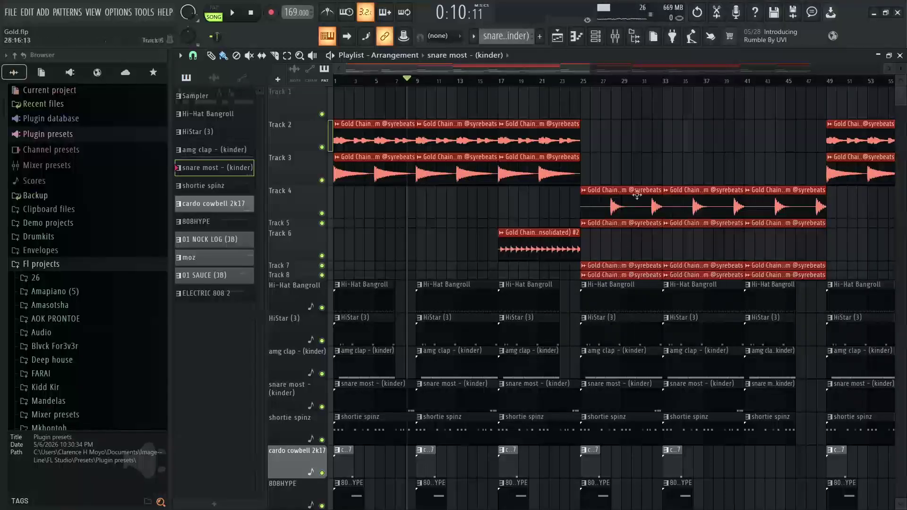
click(581, 83)
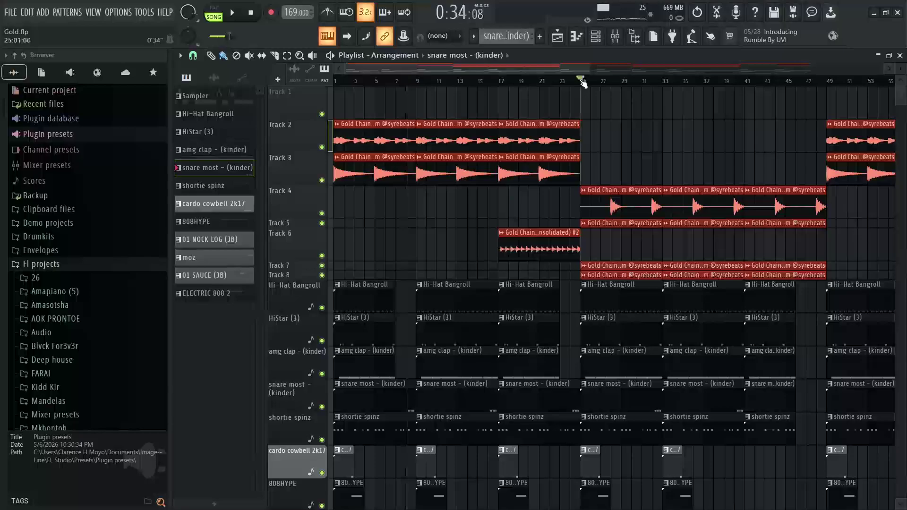
key(space)
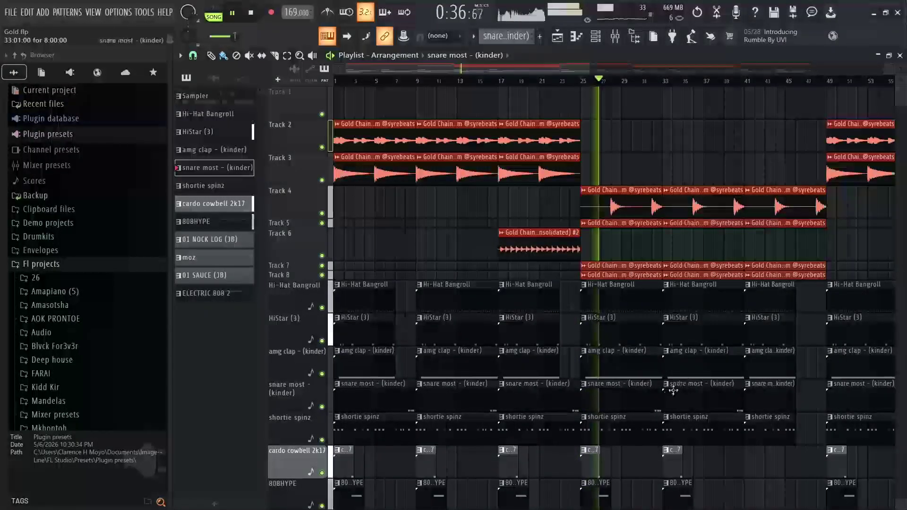
scroll(671, 417, down, 2)
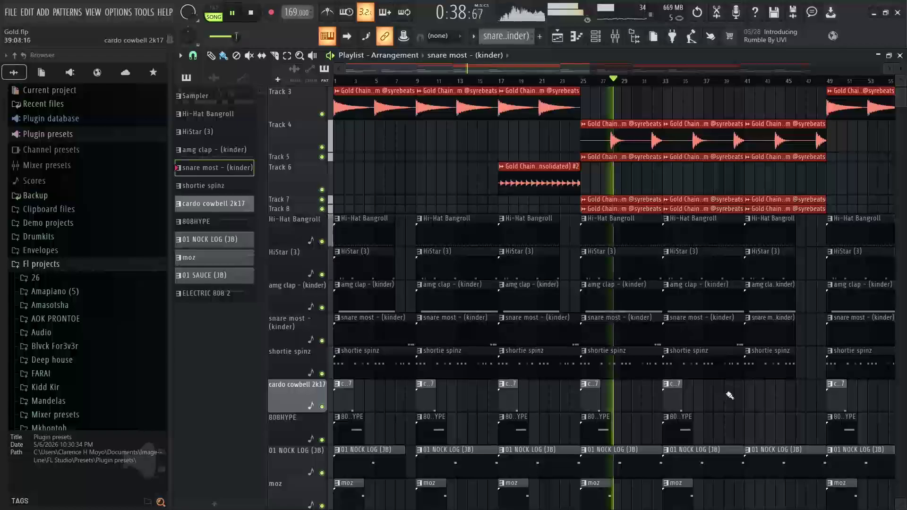
scroll(730, 407, down, 2)
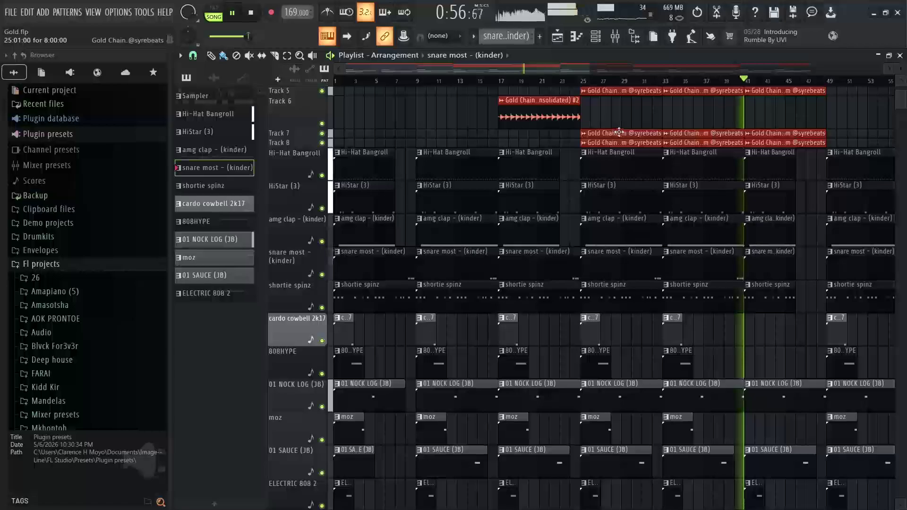
key(space)
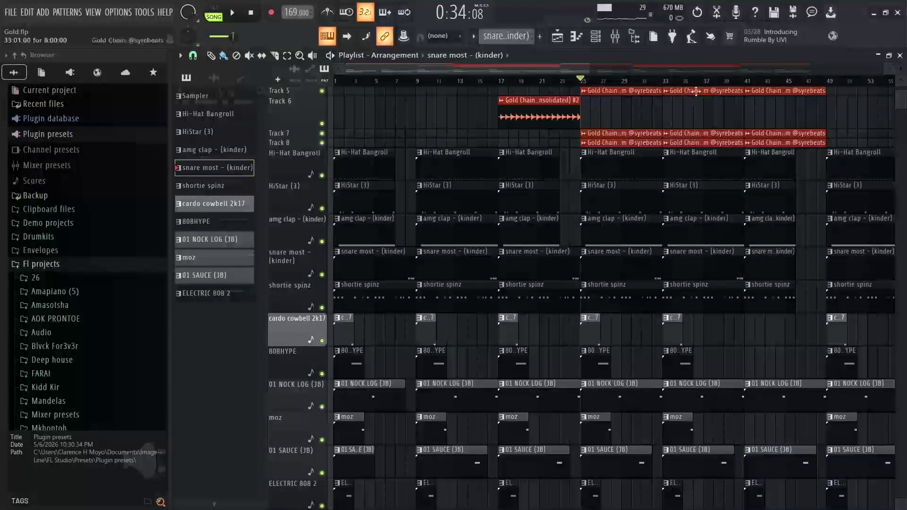
Examine the layout of the whole arrangement in the playlist, check the mixer levels, and return to the playlist.
scroll(706, 87, down, 4)
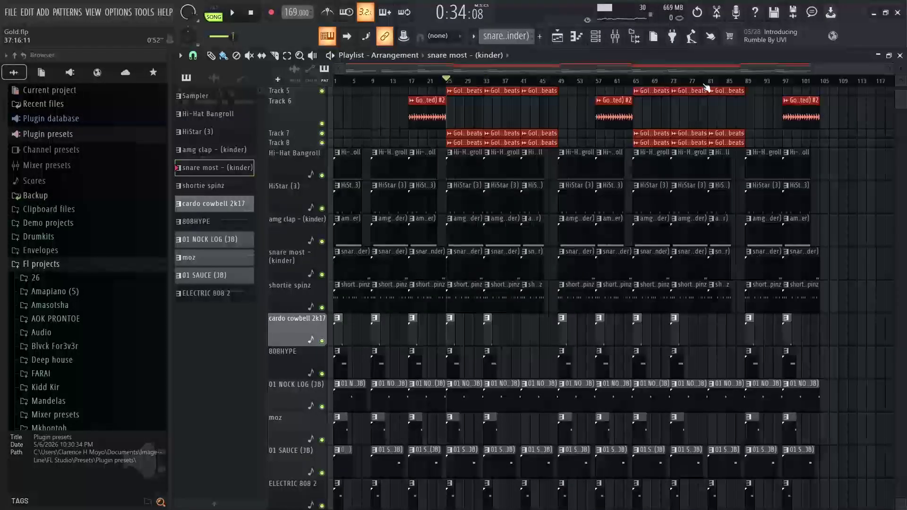
scroll(517, 373, up, 4)
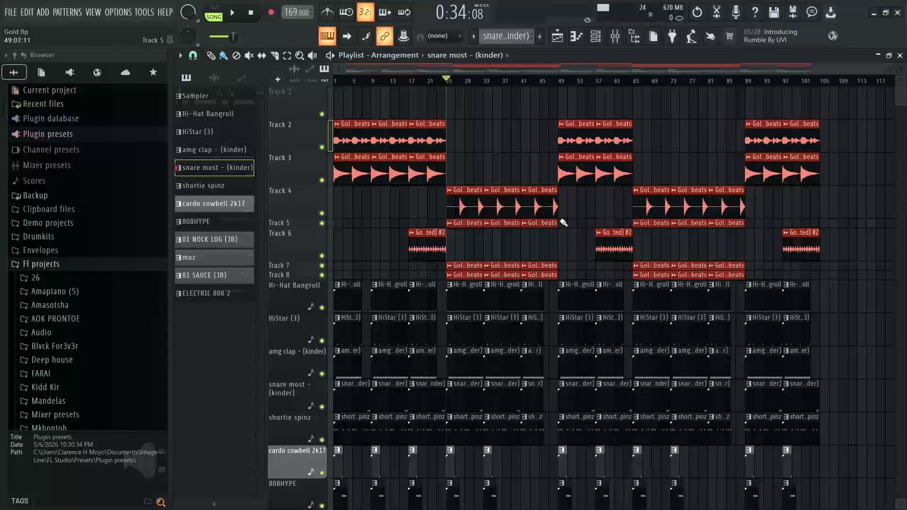
click(616, 36)
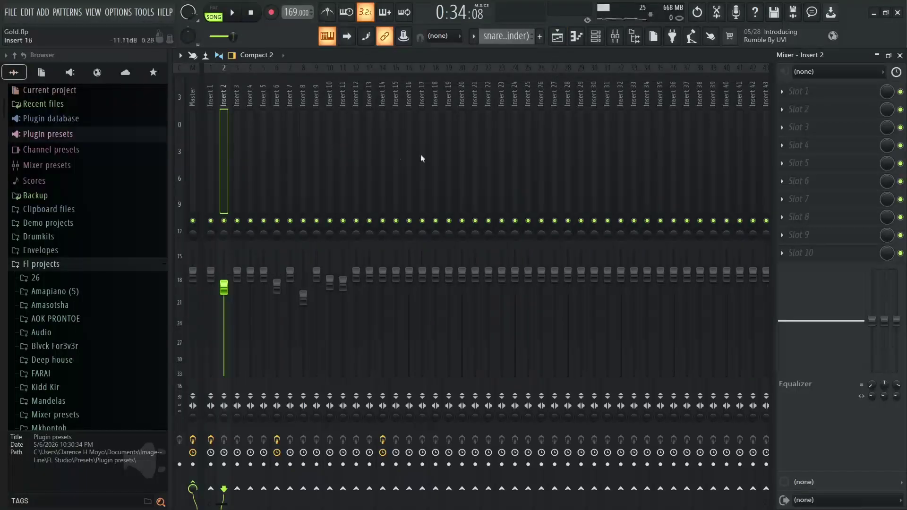
click(558, 36)
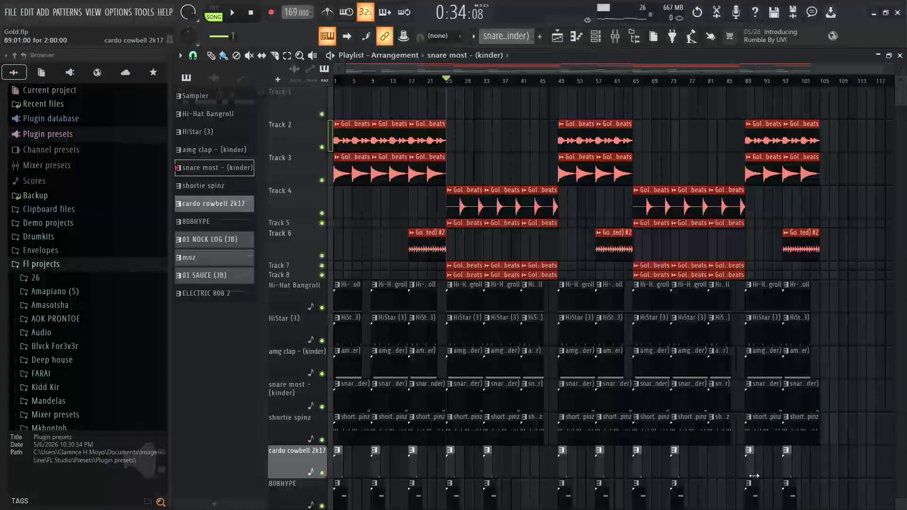